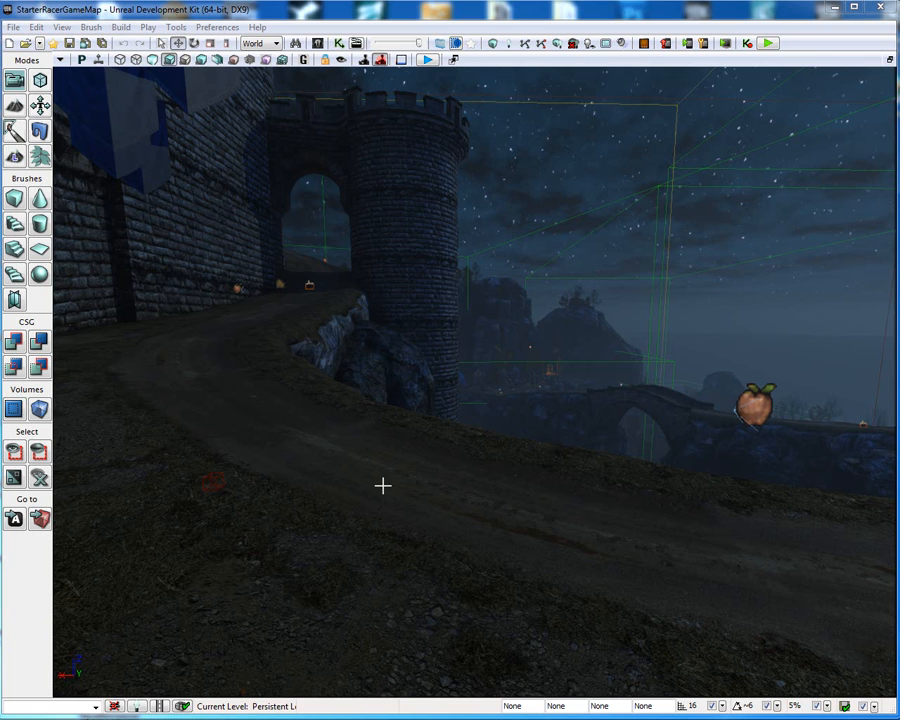
# Open the properties of the PlayerVehicle archetype from the Archetypes group of the StarterRacerGameContent package
pyautogui.hotkey('ctrl', 'shift', 'f')
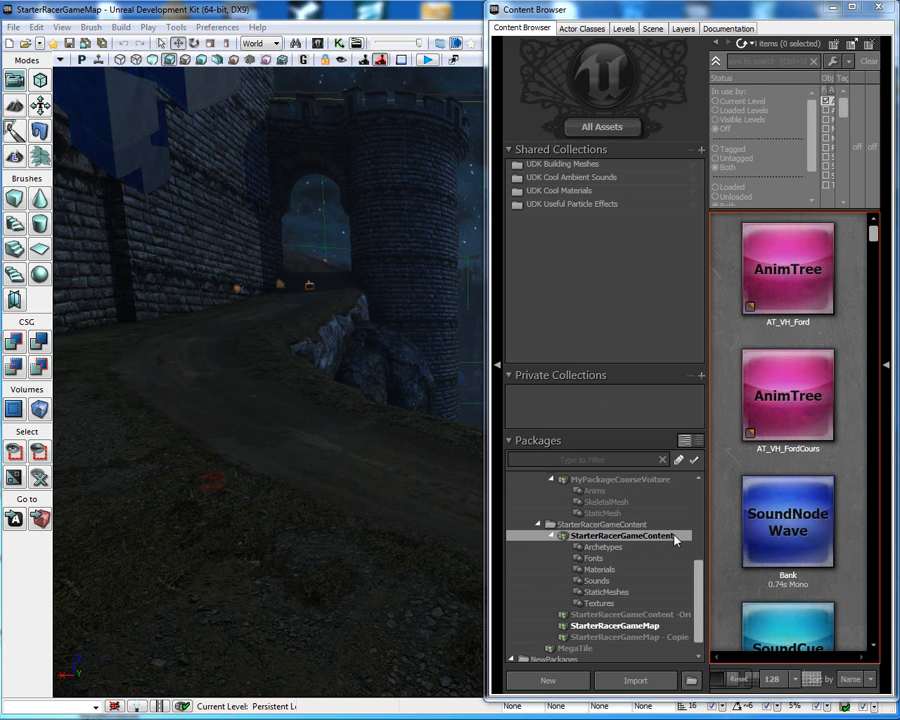
pyautogui.click(610, 548)
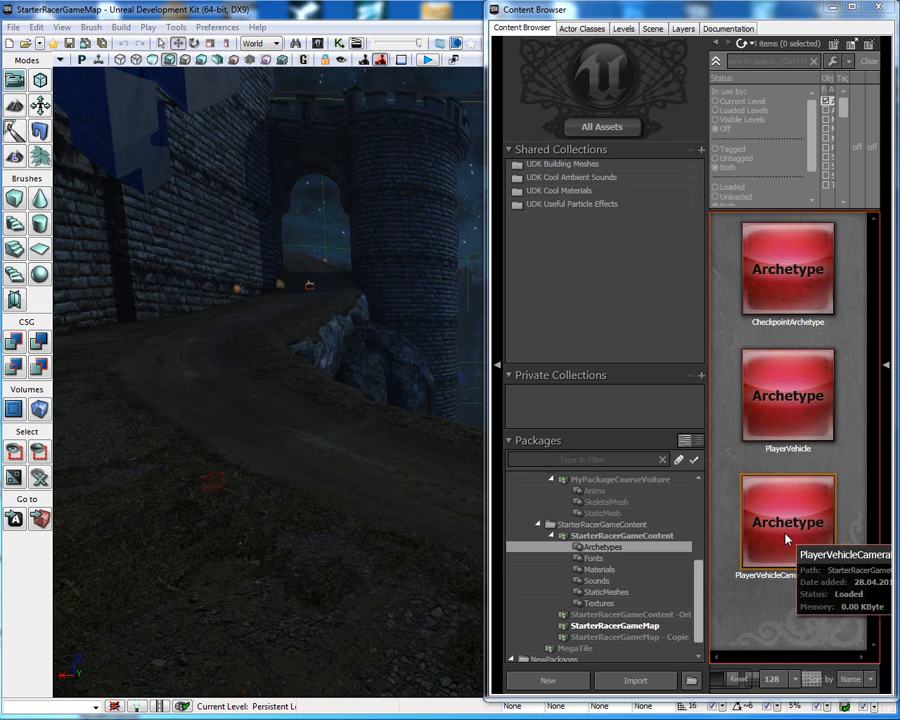
pyautogui.doubleClick(775, 388)
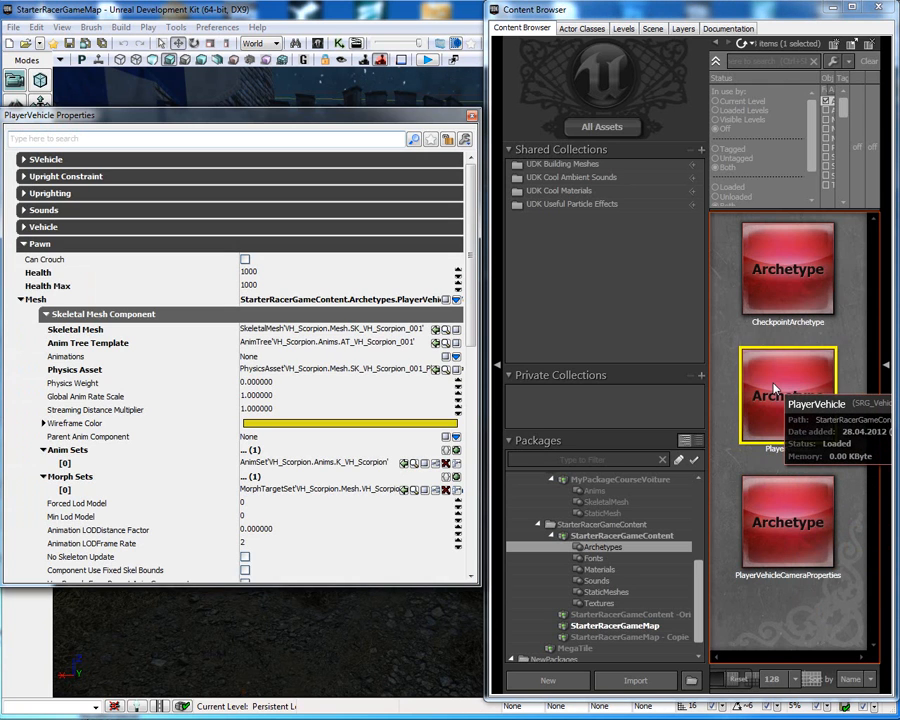
# Examine the Pawn Skeletal Mesh Component settings and locate the assigned skeletal mesh in the Content Browser
pyautogui.click(23, 244)
pyautogui.click(23, 244)
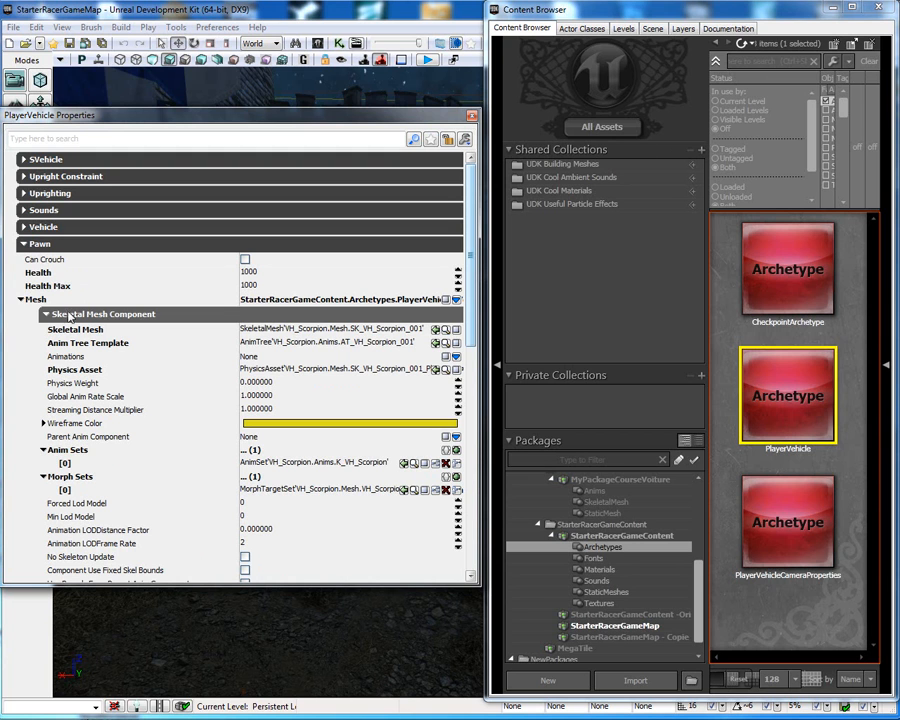
pyautogui.click(20, 300)
pyautogui.click(20, 300)
pyautogui.click(45, 315)
pyautogui.click(45, 315)
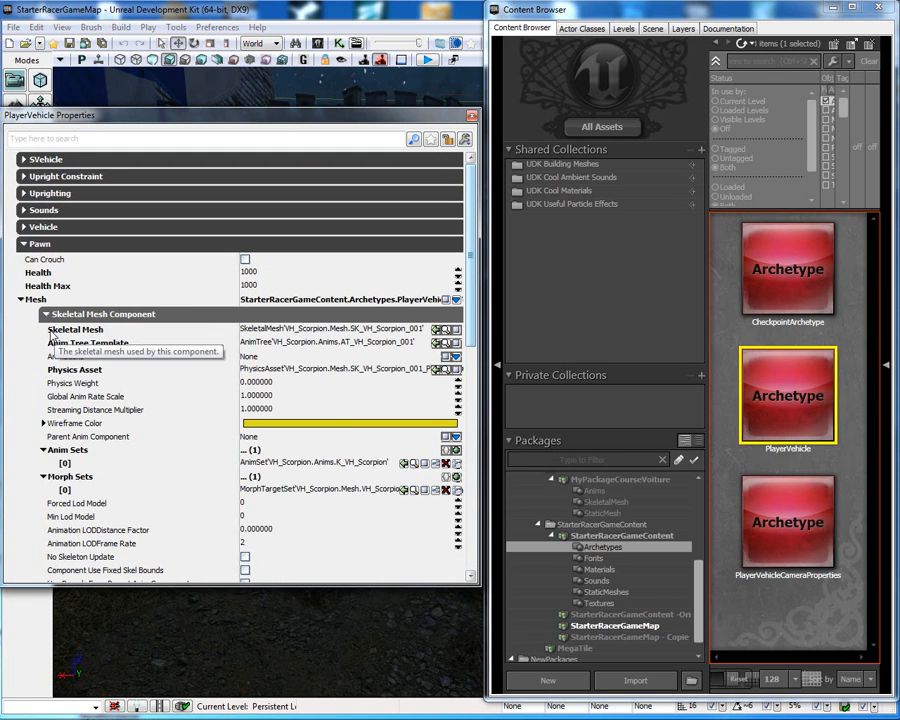
pyautogui.click(445, 330)
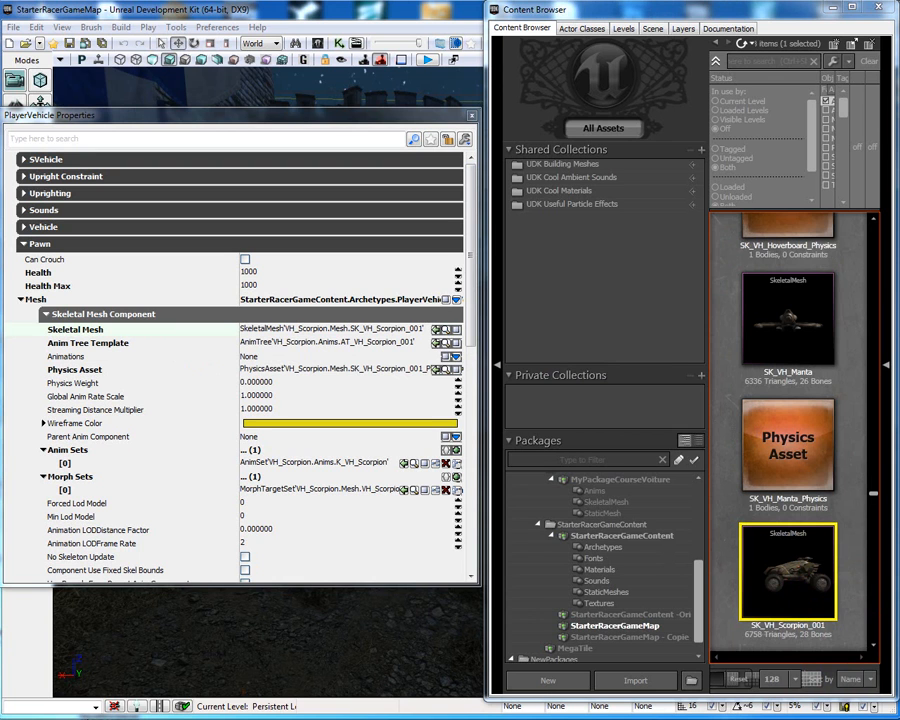
# Target the StarterRacerGameContent package, close the PlayerVehicle properties, and choose FordTutorial from the FichierFBX folder for import
pyautogui.click(622, 536)
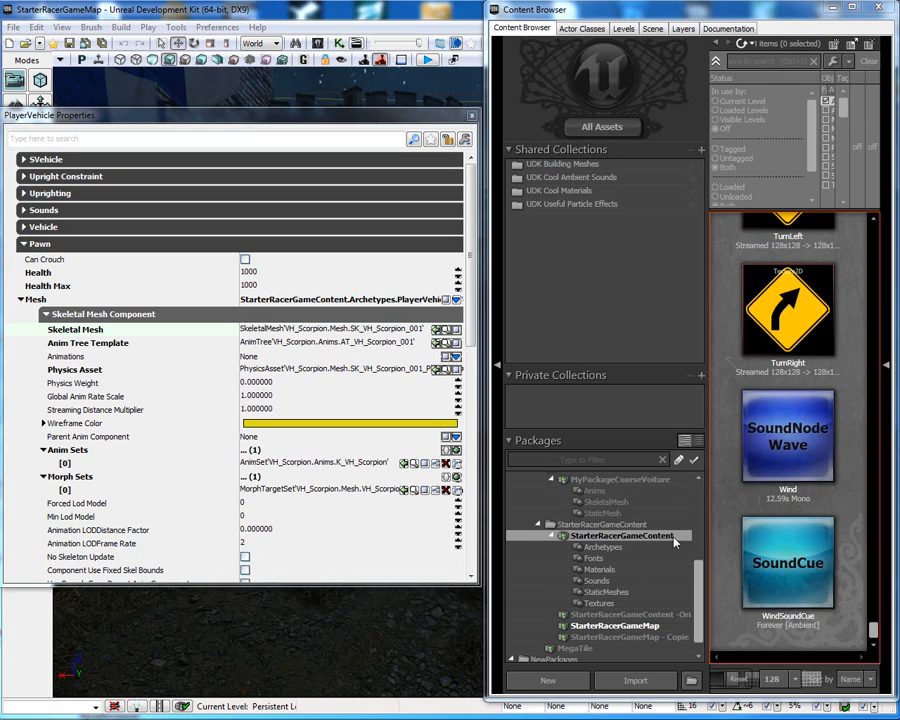
pyautogui.click(470, 116)
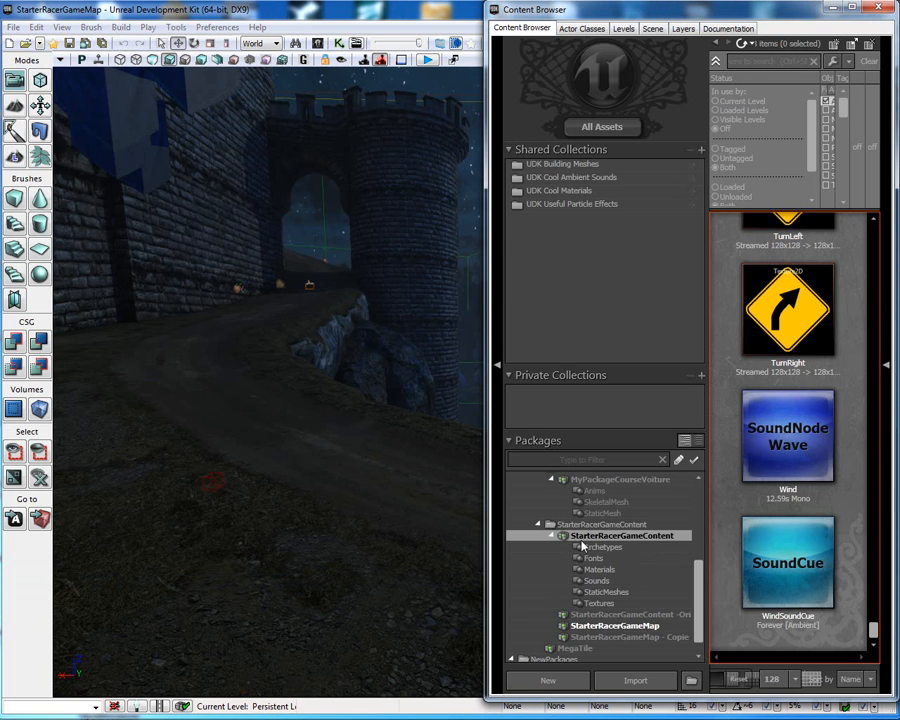
pyautogui.click(640, 681)
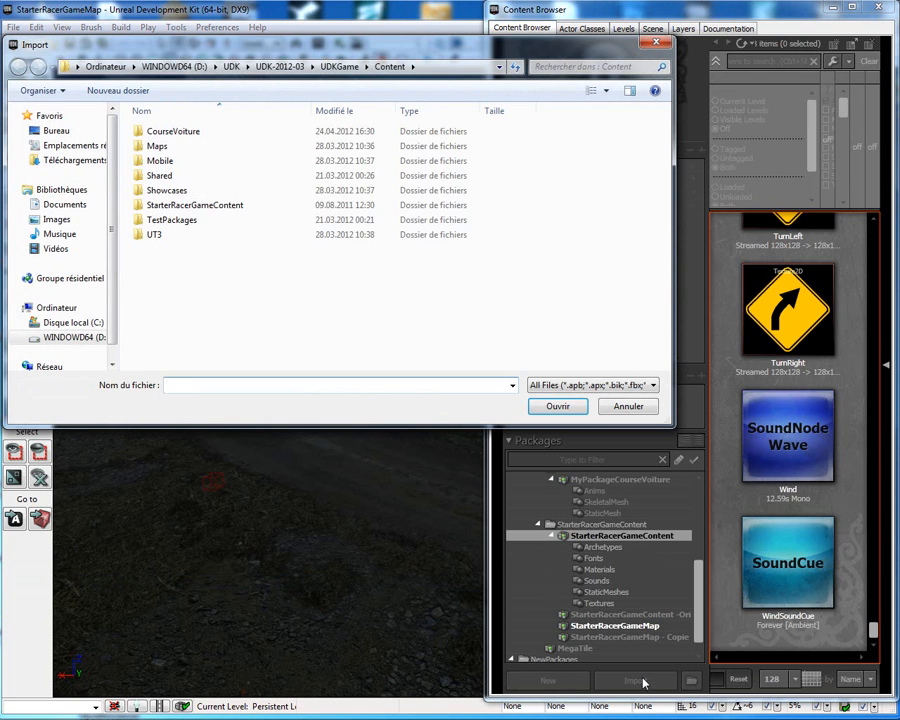
pyautogui.click(338, 67)
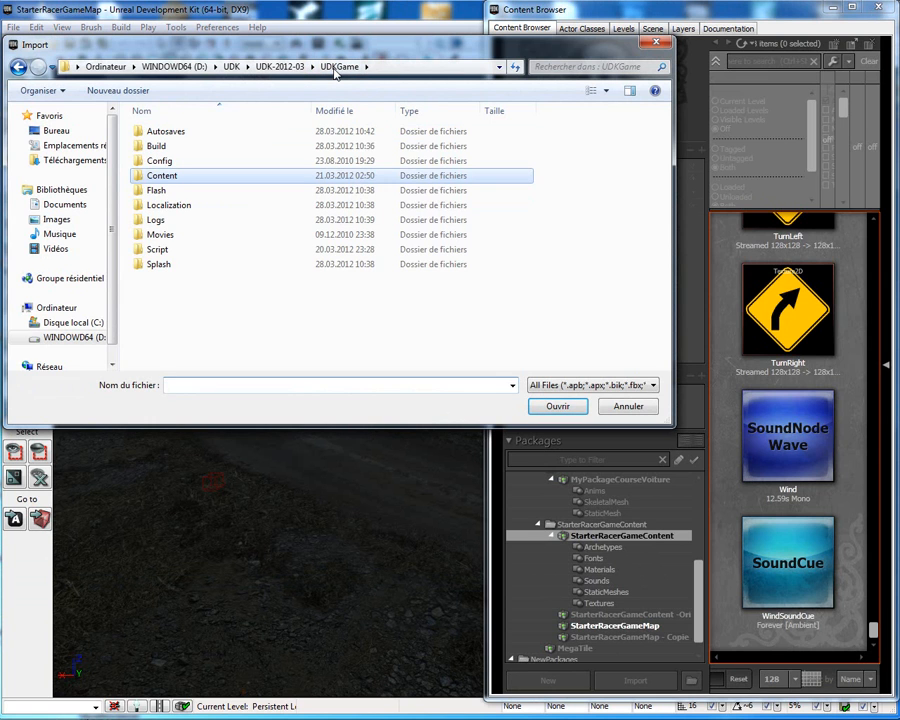
pyautogui.click(268, 68)
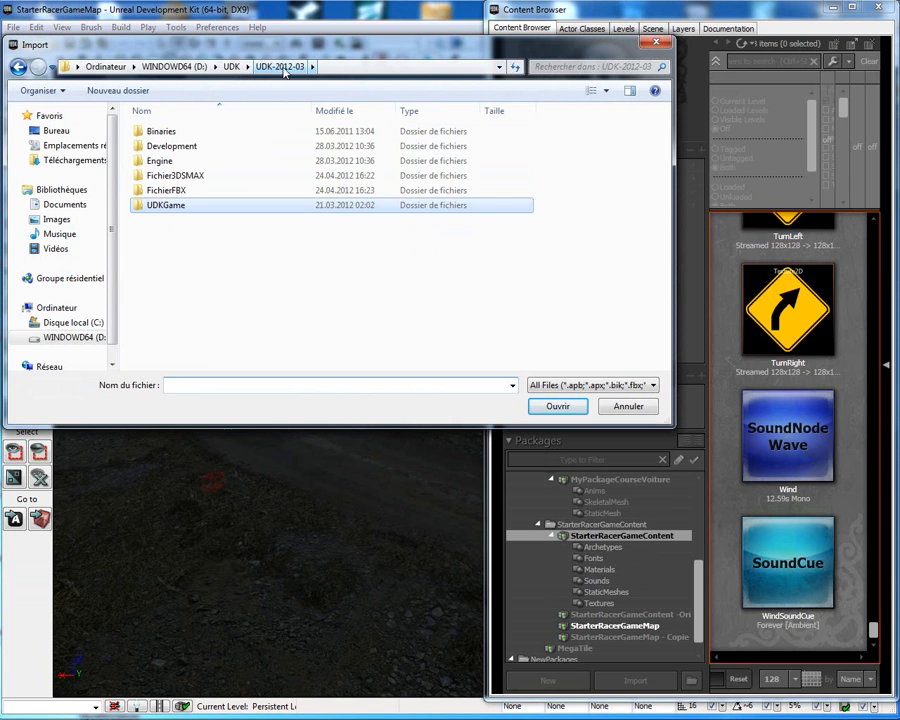
pyautogui.doubleClick(165, 190)
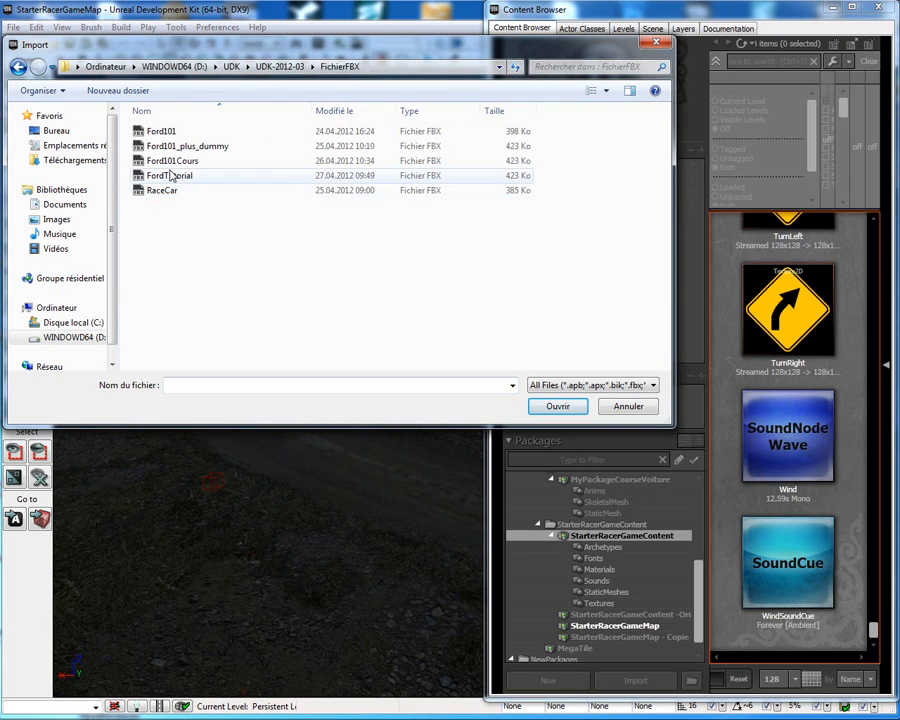
pyautogui.click(149, 177)
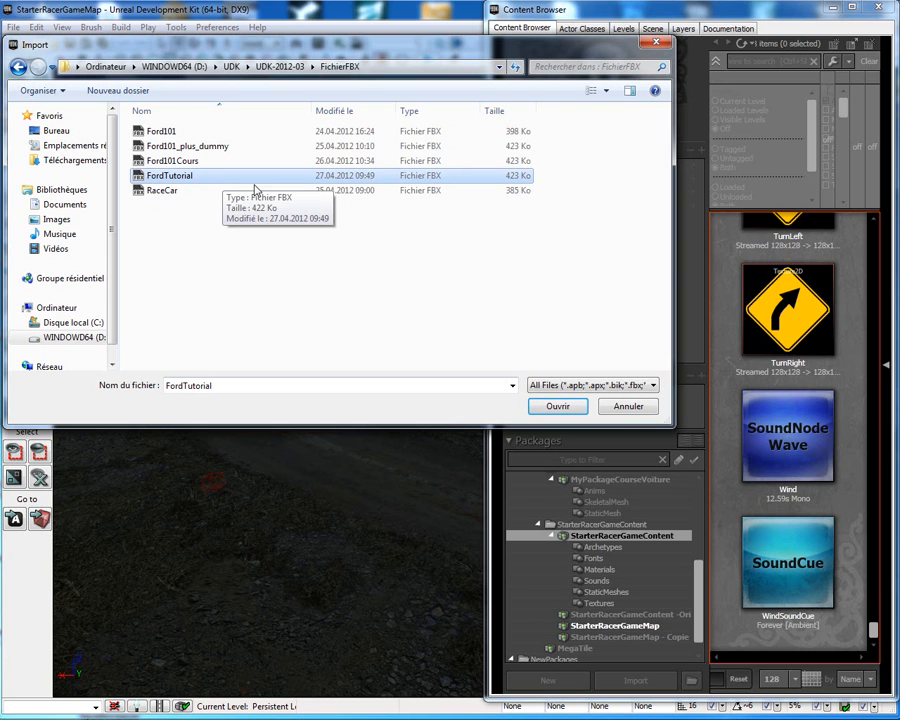
pyautogui.click(561, 409)
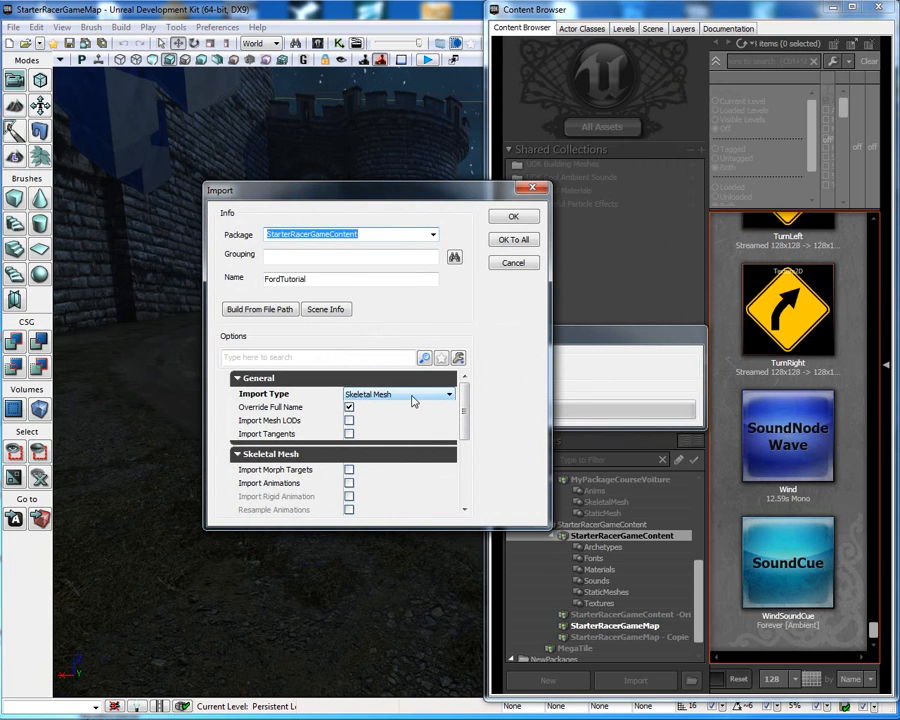
# Set the import grouping to SkeletalMesh and import FordTutorial as a skeletal mesh, accepting the FBX version warning
pyautogui.click(285, 257)
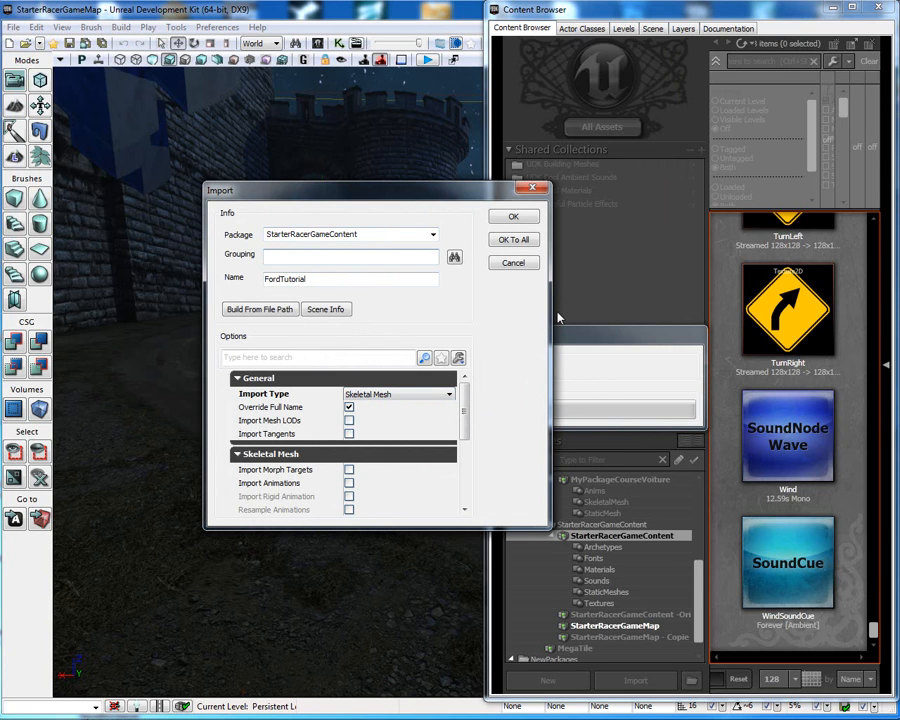
pyautogui.write('SkeletalMesh')
pyautogui.moveTo(466, 395); pyautogui.dragTo(467, 460)
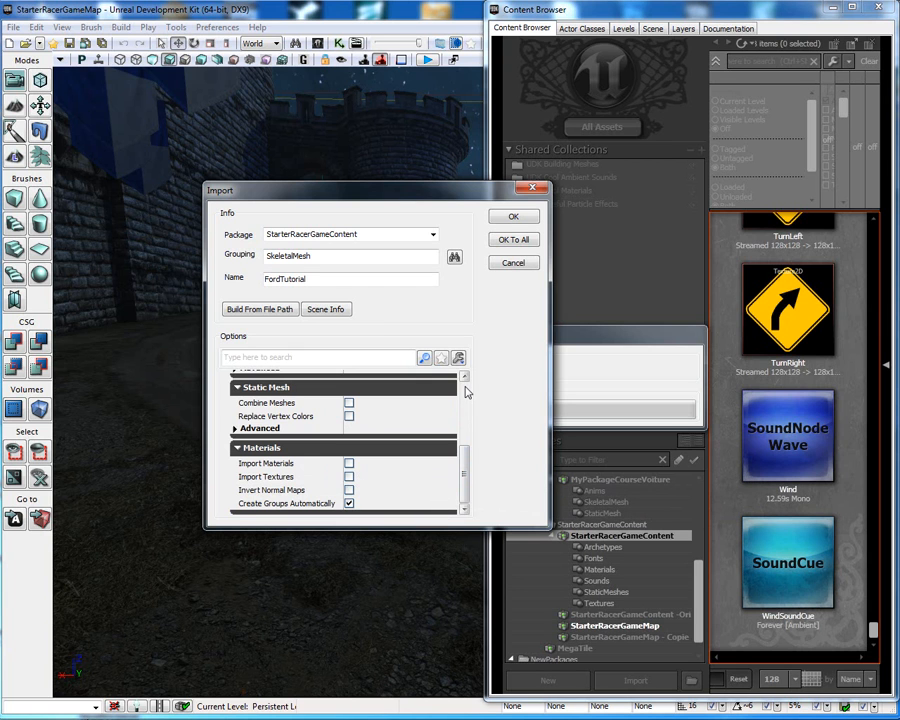
pyautogui.scroll(5, 465, 392)
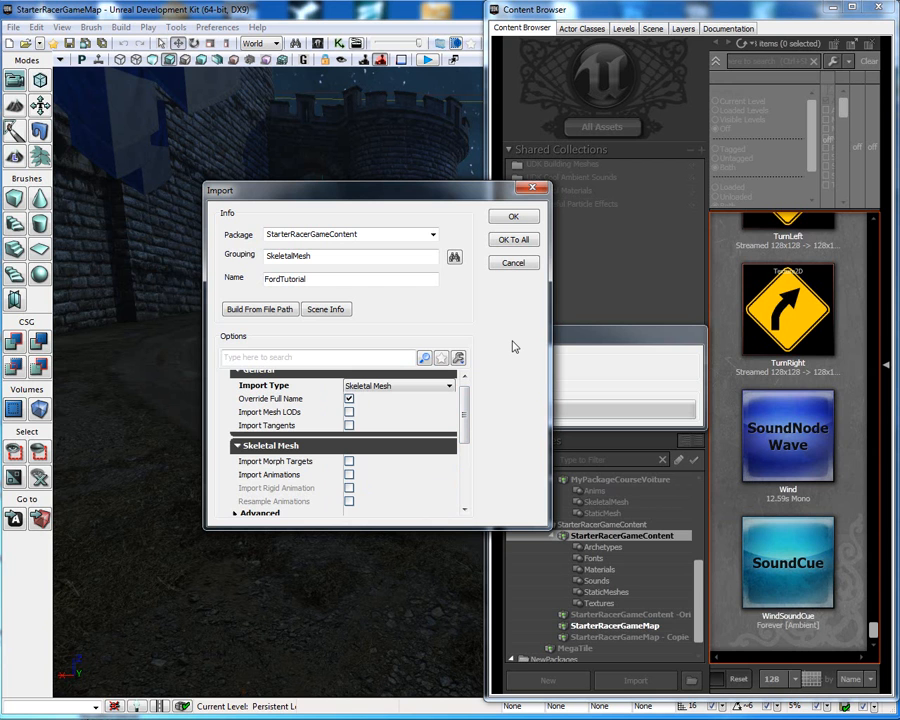
pyautogui.click(512, 241)
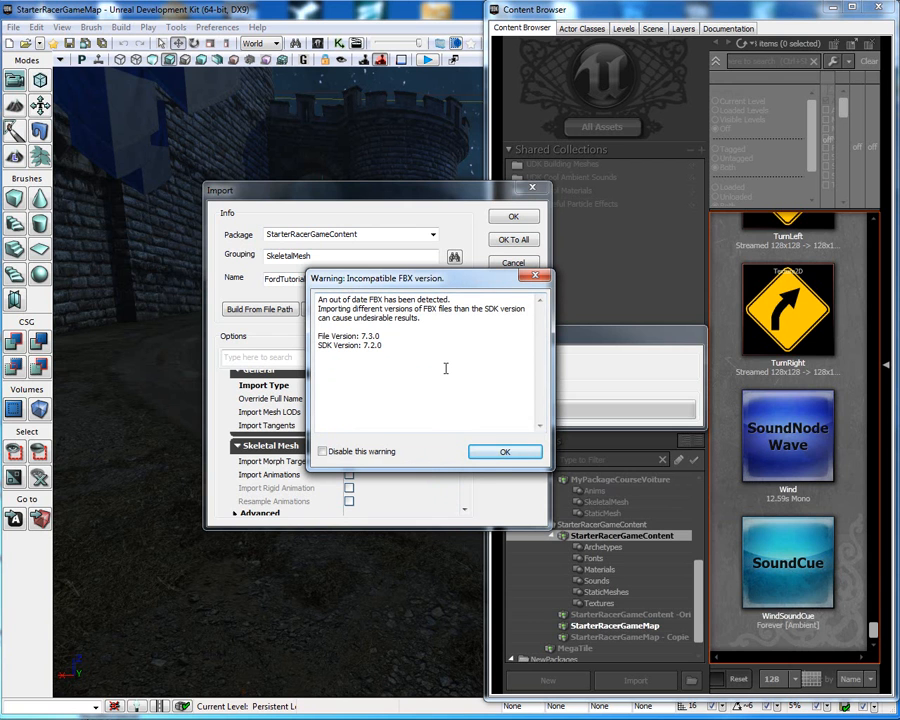
pyautogui.click(492, 456)
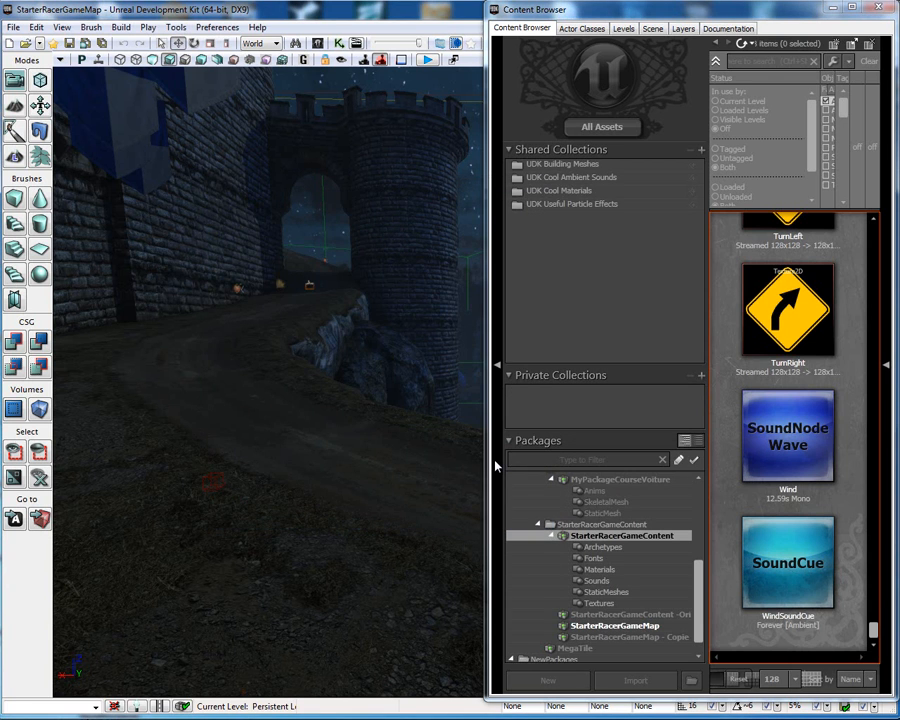
# Open the FordTutorial skeletal mesh in the AnimSet Editor and view the car at an angle
pyautogui.moveTo(764, 596)
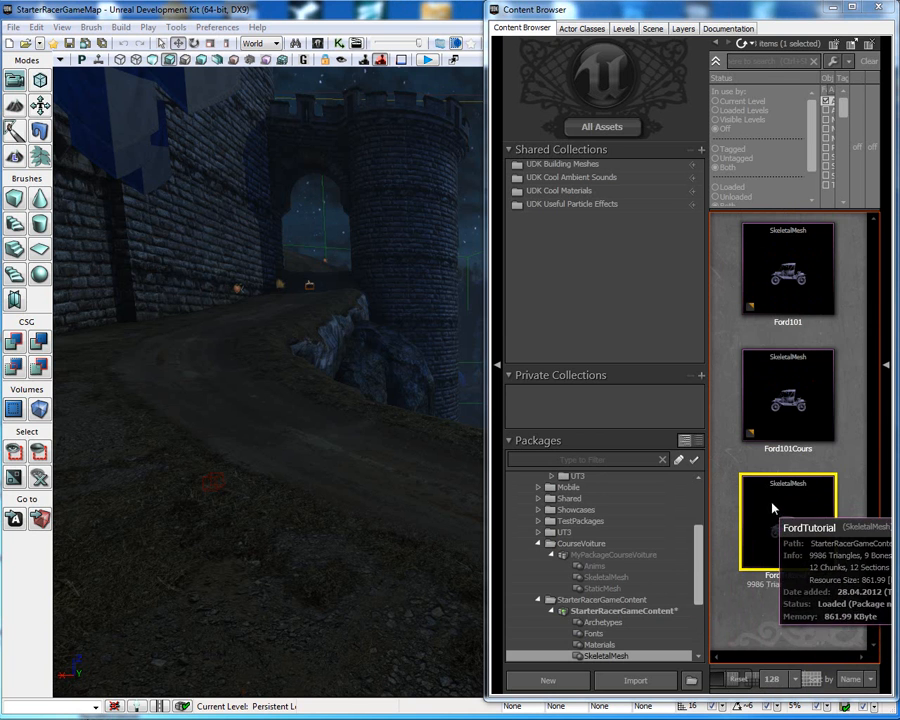
pyautogui.doubleClick(754, 502)
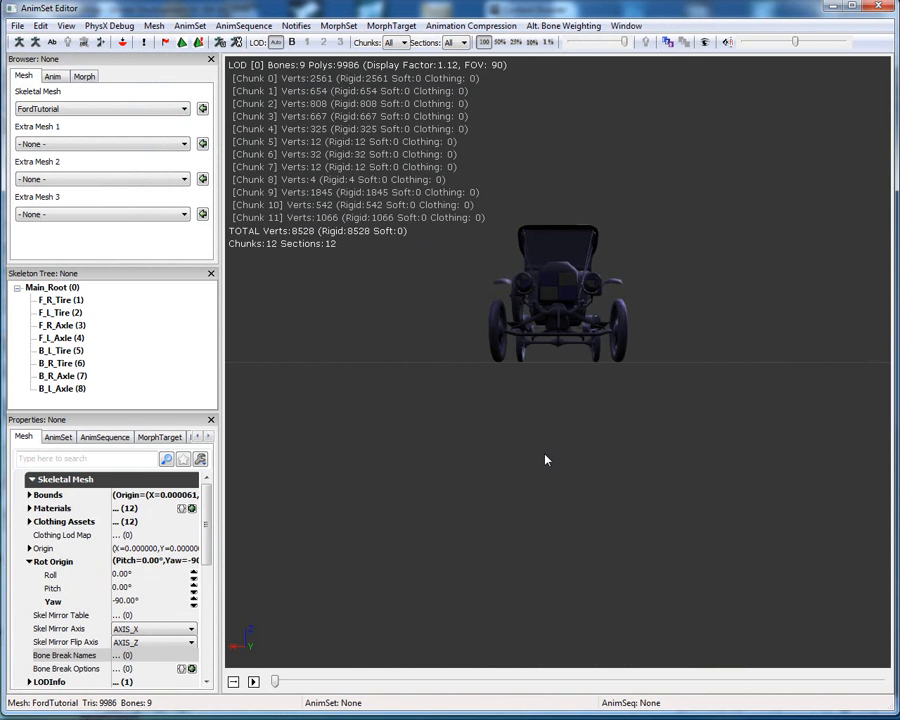
pyautogui.moveTo(558, 307); pyautogui.dragTo(448, 362)
pyautogui.moveTo(436, 384); pyautogui.dragTo(441, 356, button='right')
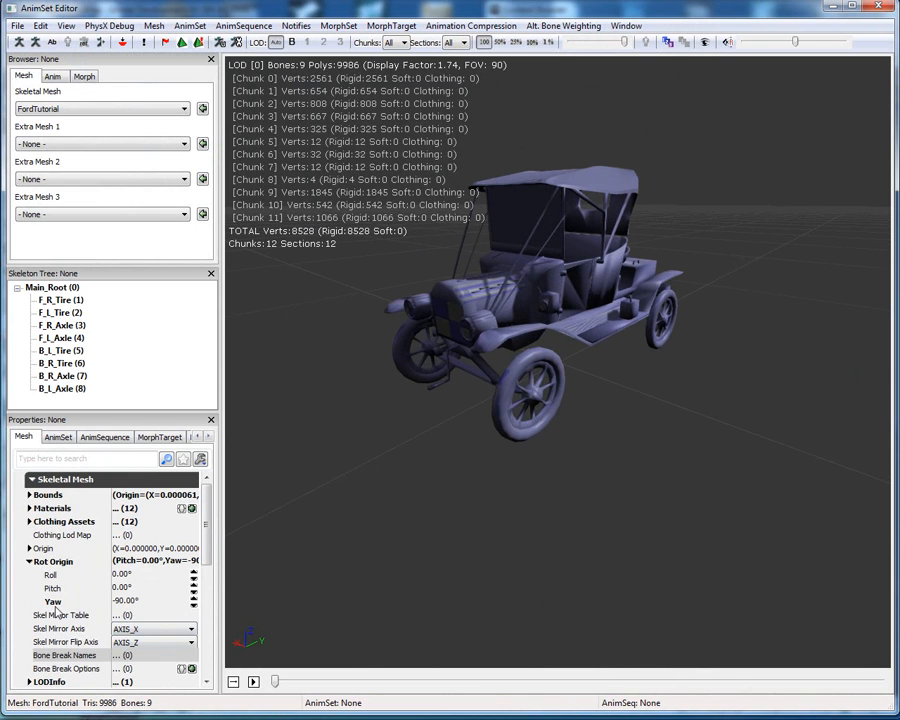
# Set the Rot Origin Yaw of the FordTutorial mesh to 0
pyautogui.click(29, 563)
pyautogui.click(29, 563)
pyautogui.click(148, 600)
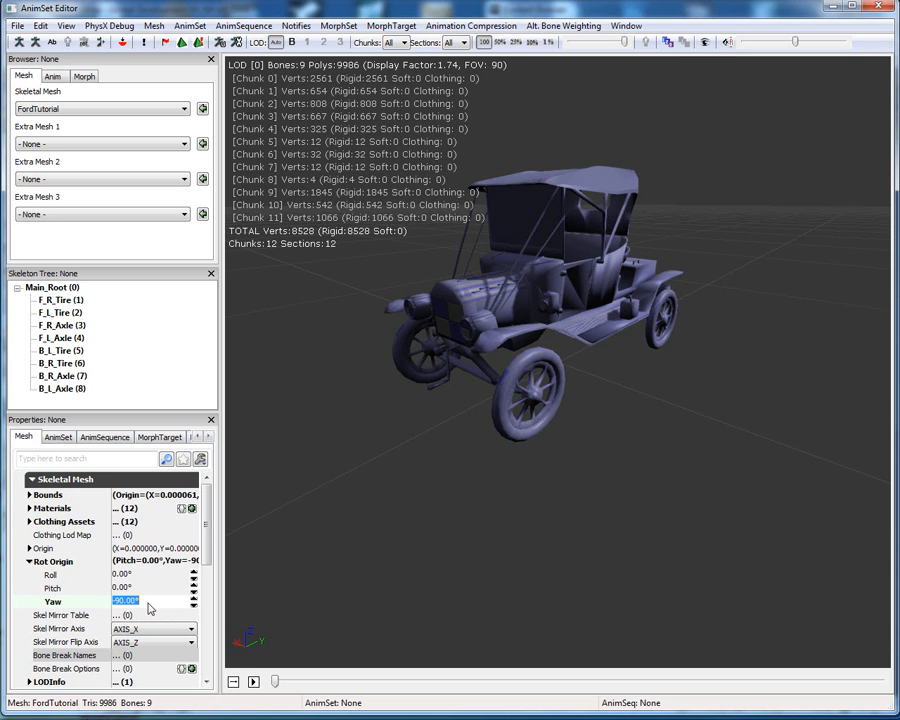
pyautogui.write('0')
pyautogui.press('Return')
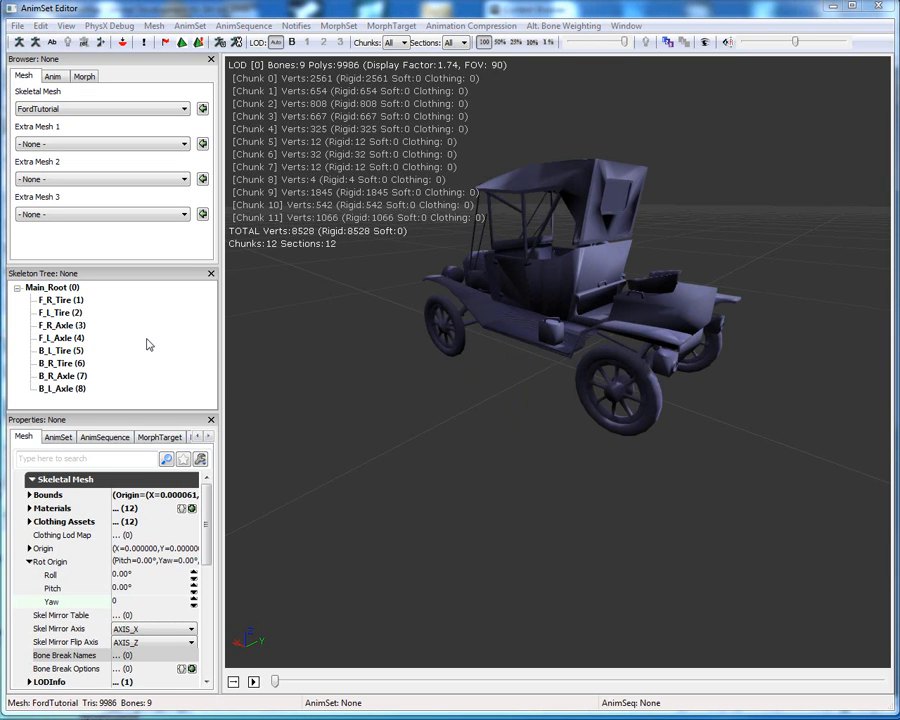
# Inspect the car's bones from Main_Root, cycling the mesh through wireframe, hidden and solid rendering
pyautogui.click(52, 287)
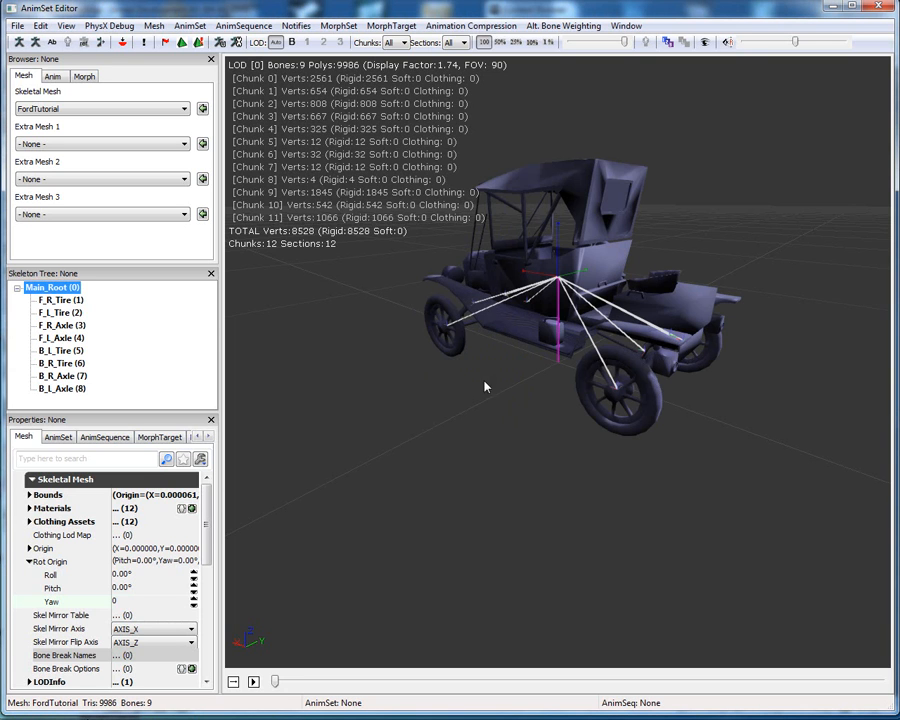
pyautogui.moveTo(510, 486); pyautogui.dragTo(510, 586, button='right')
pyautogui.moveTo(510, 486); pyautogui.dragTo(748, 478)
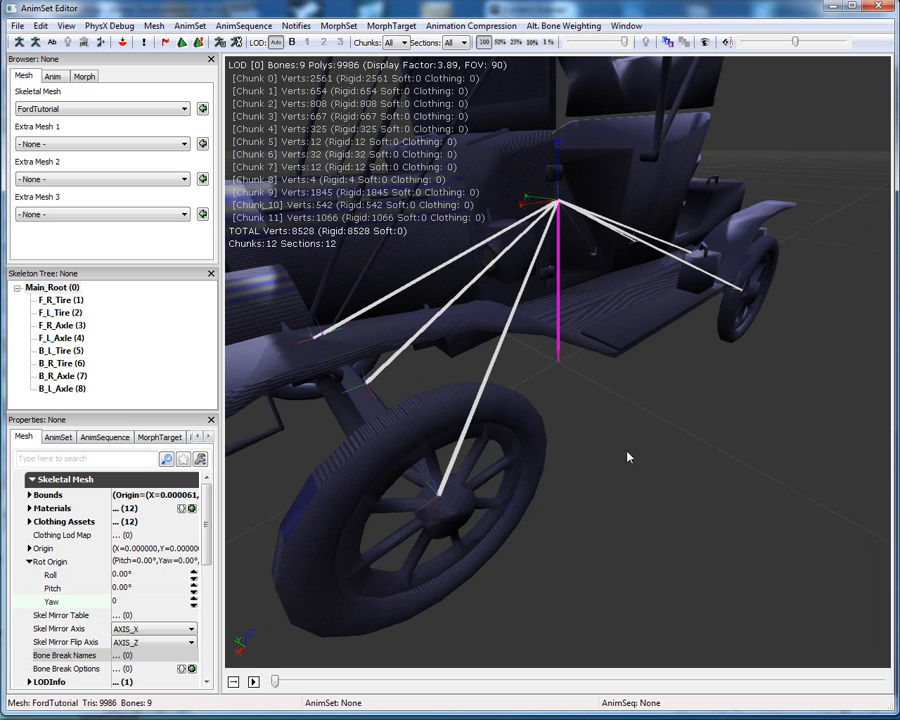
pyautogui.click(53, 44)
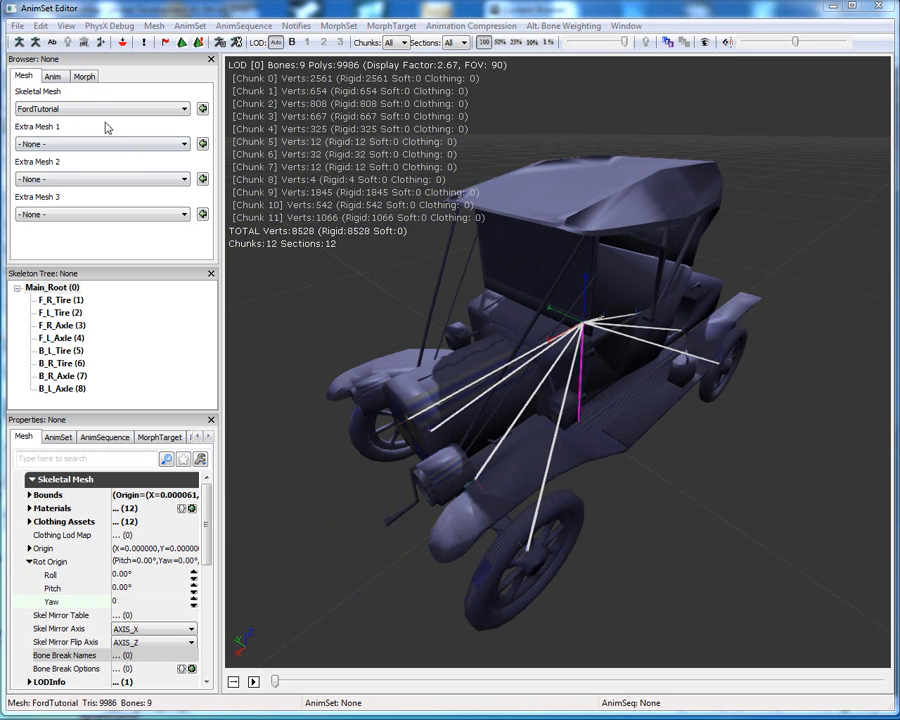
pyautogui.click(68, 42)
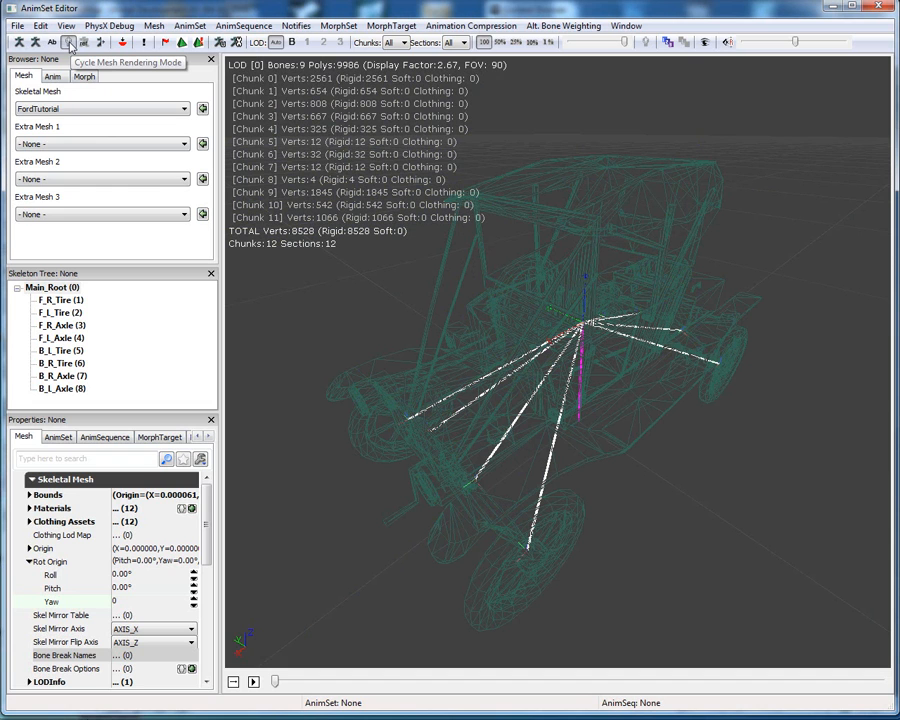
pyautogui.click(68, 42)
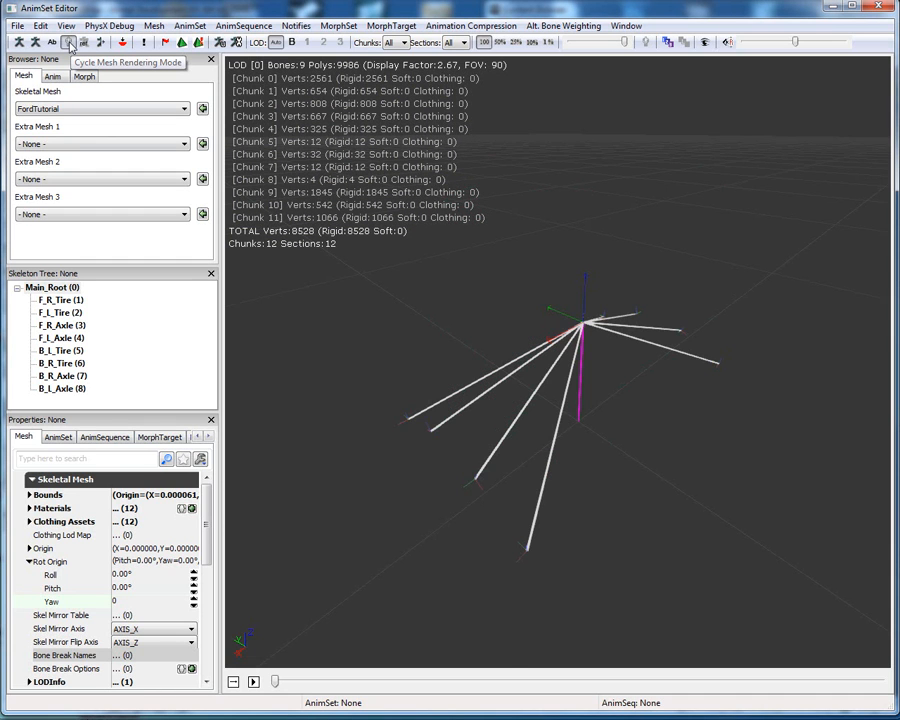
pyautogui.click(68, 42)
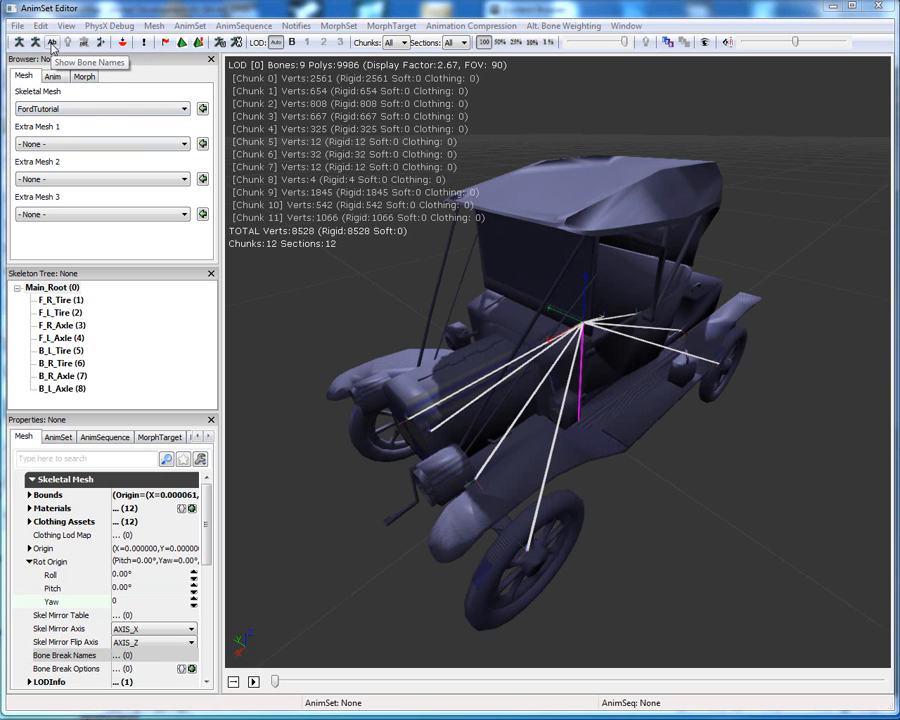
# Add eight empty items to the mesh's Per Poly Collision Bones and toggle the Show Collision display
pyautogui.moveTo(209, 502); pyautogui.dragTo(208, 566)
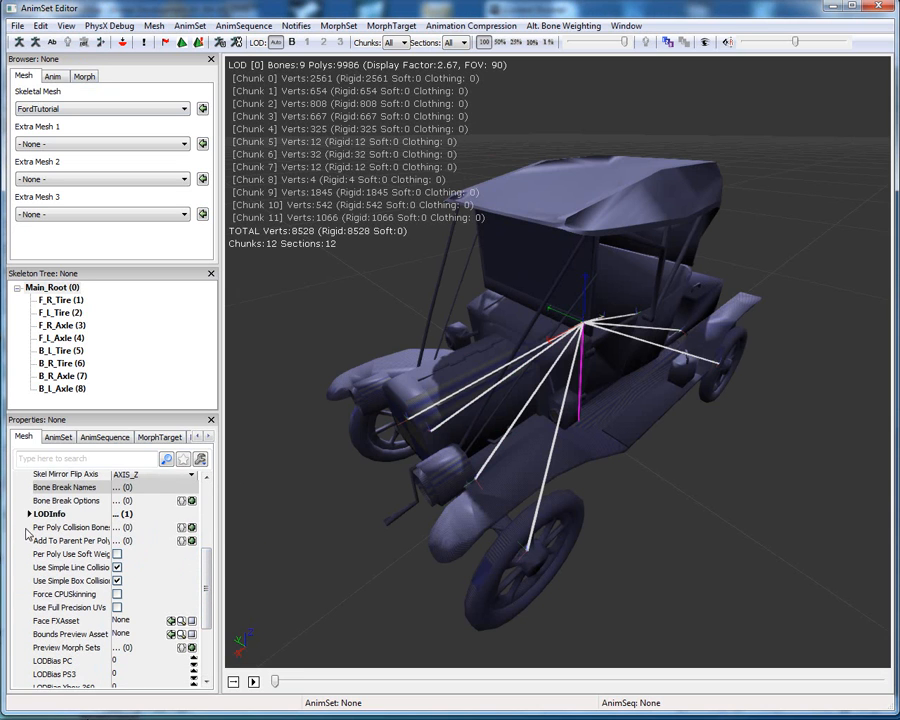
pyautogui.click(192, 528)
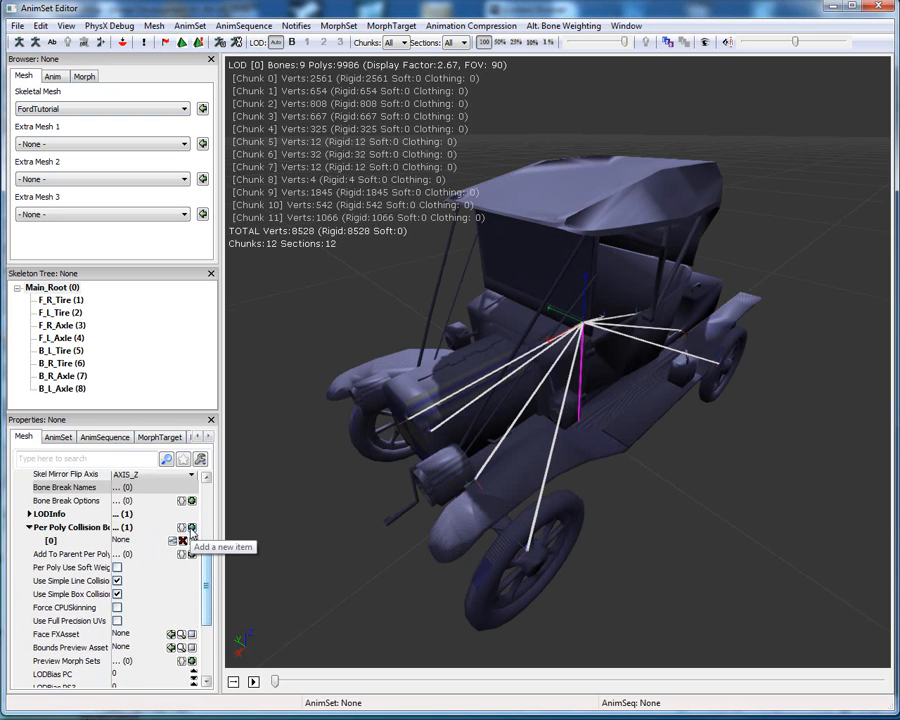
pyautogui.click(192, 528)
pyautogui.click(192, 528)
pyautogui.click(192, 528)
pyautogui.click(192, 528)
pyautogui.click(192, 528)
pyautogui.click(192, 528)
pyautogui.click(192, 528)
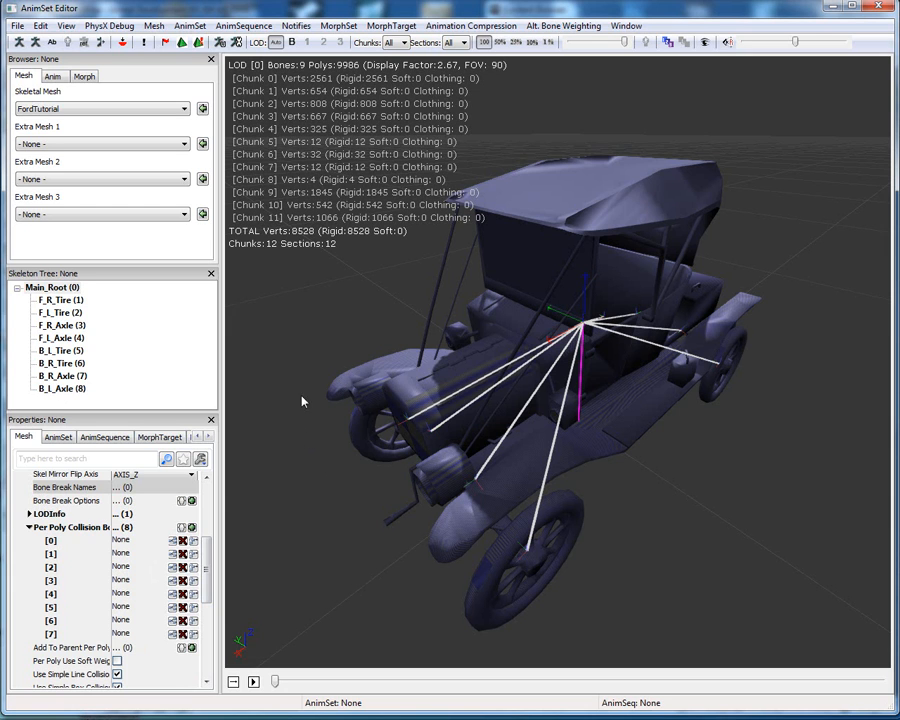
pyautogui.click(63, 27)
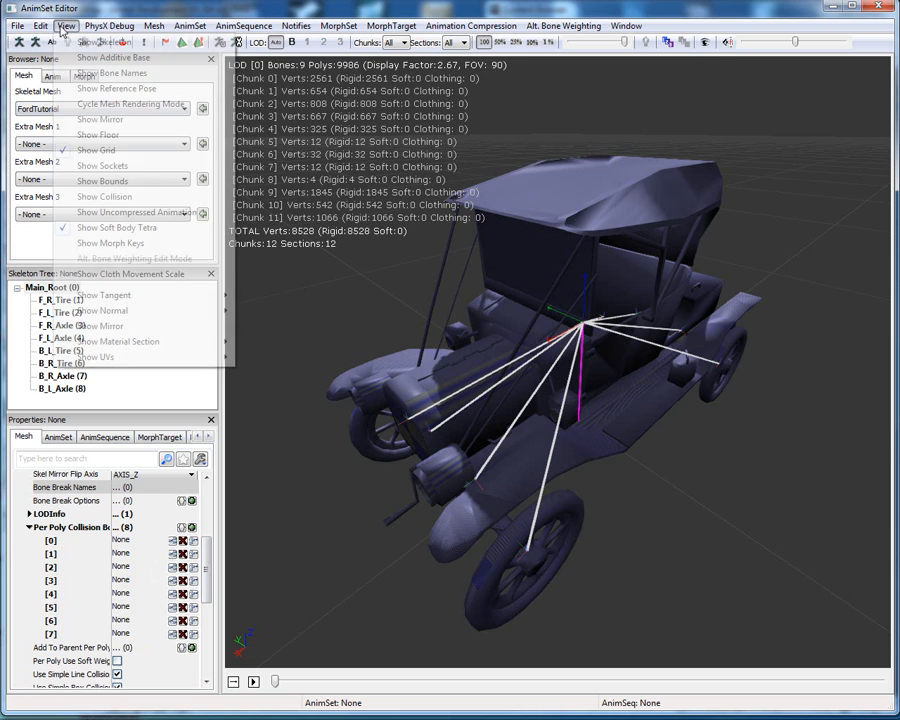
pyautogui.click(66, 198)
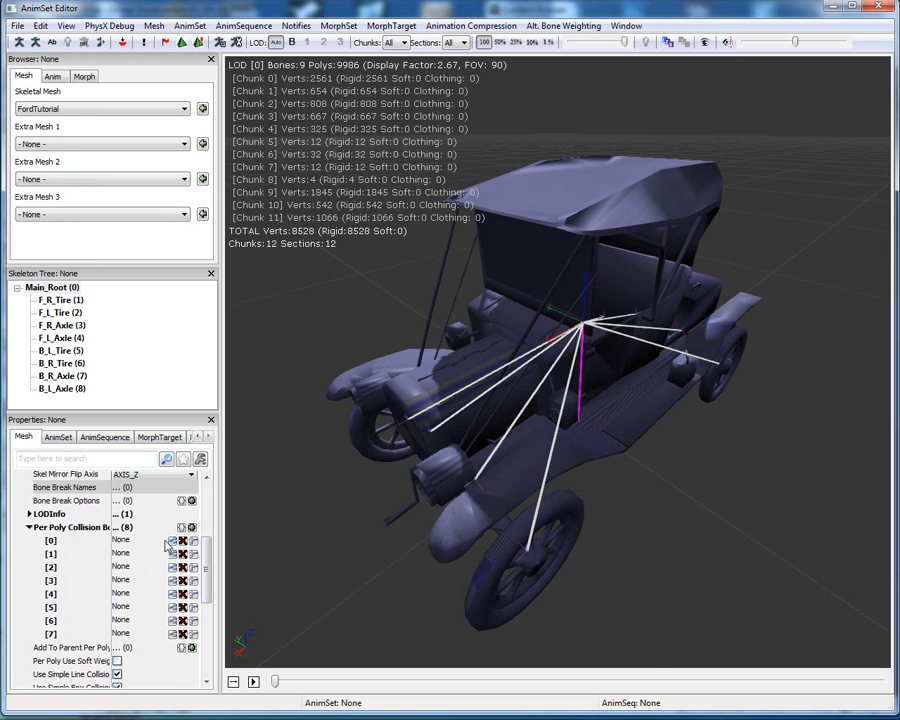
# Set item 0 of the mesh's Per Poly Collision Bones to F_R_Tire
pyautogui.click(137, 541)
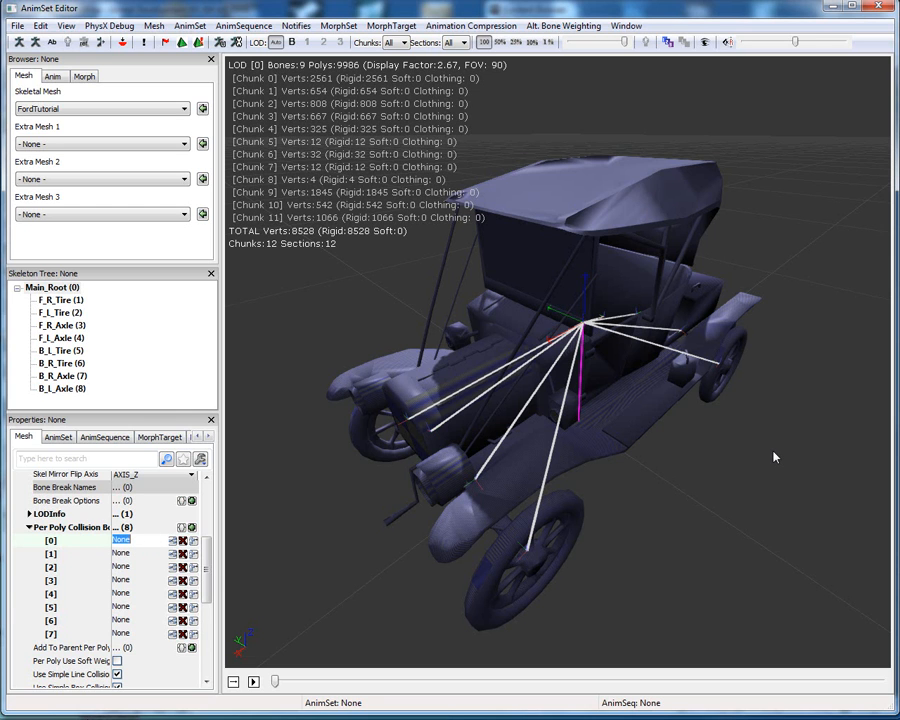
pyautogui.write('F_R_Tire')
pyautogui.press('Return')
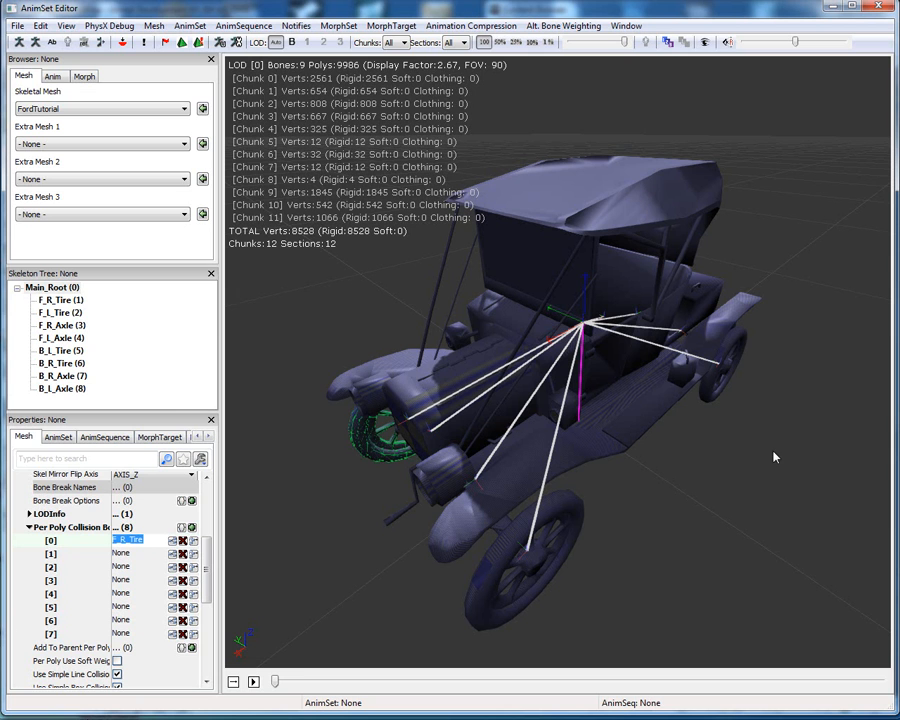
pyautogui.moveTo(591, 557); pyautogui.dragTo(577, 527)
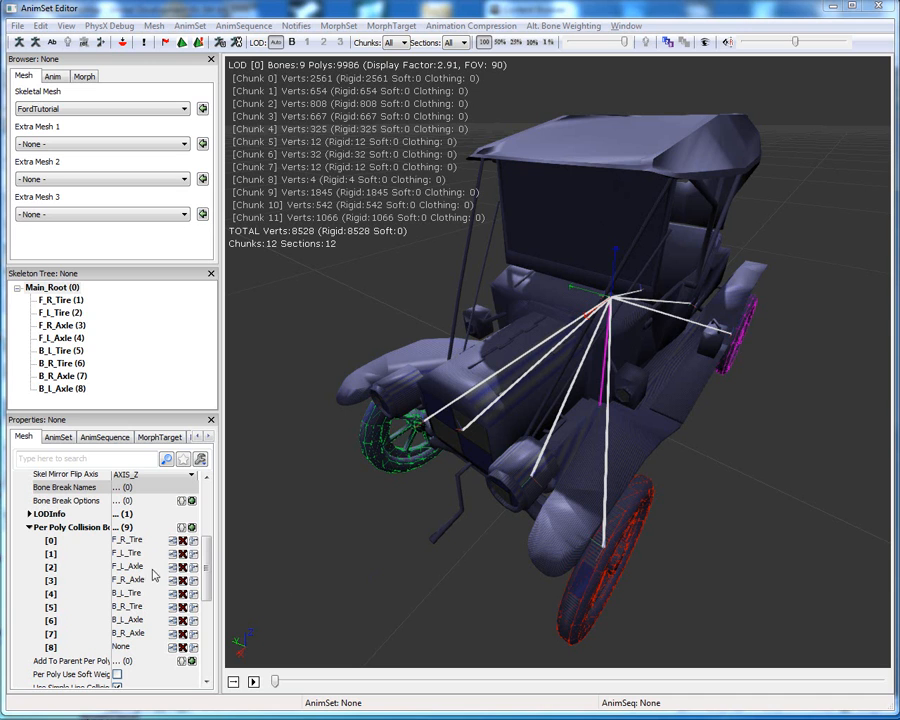
# Check the tires' collision around the car and set item 8 of Per Poly Collision Bones to Main_Root
pyautogui.moveTo(384, 553); pyautogui.dragTo(384, 580, button='right')
pyautogui.moveTo(384, 580); pyautogui.dragTo(400, 490)
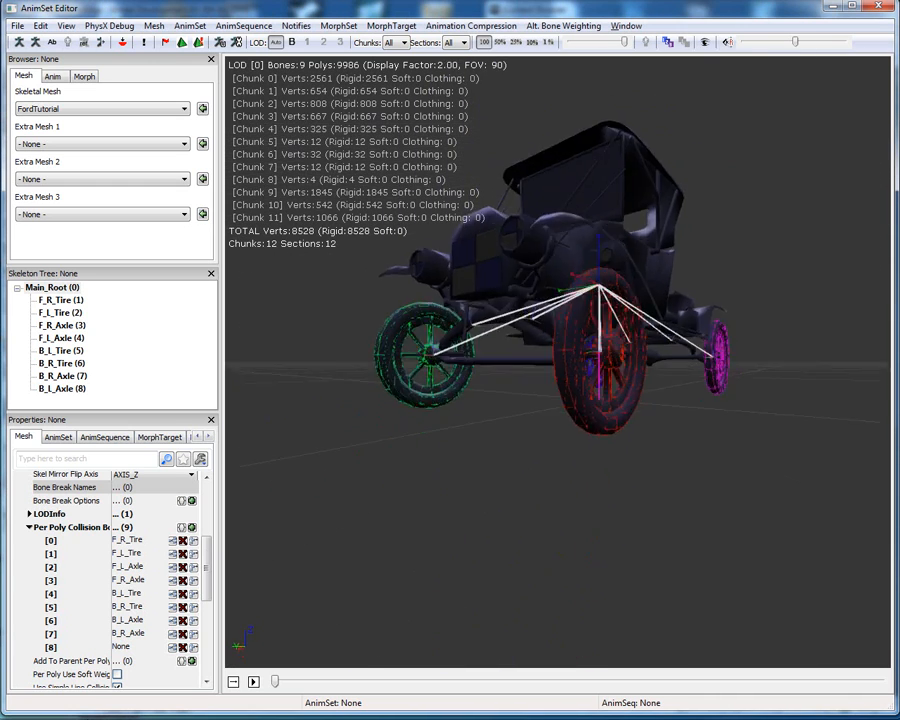
pyautogui.moveTo(550, 490); pyautogui.dragTo(536, 578)
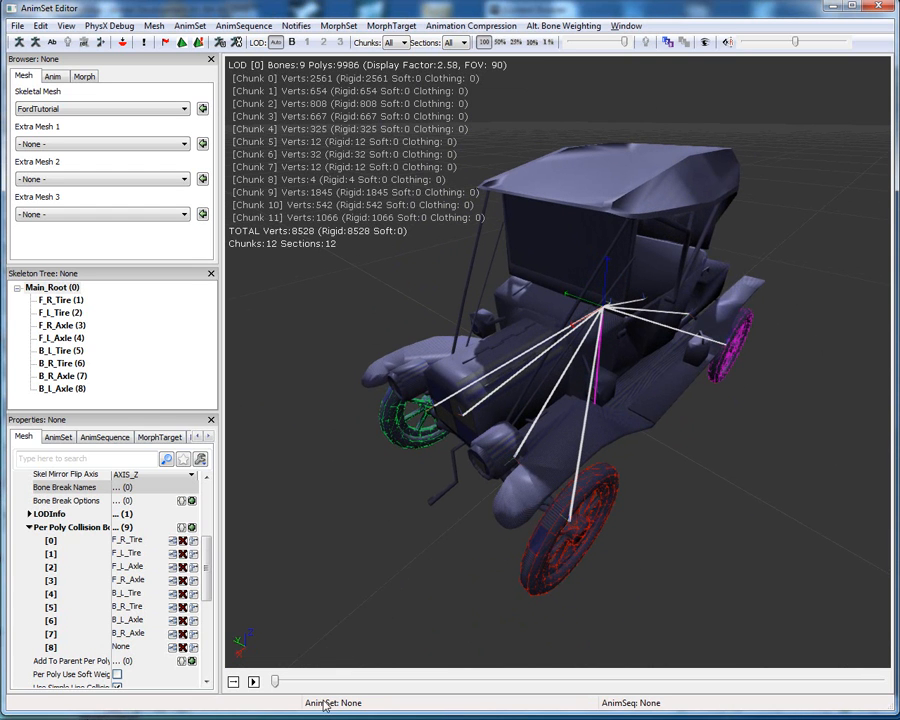
pyautogui.click(134, 650)
pyautogui.write('Main_Root')
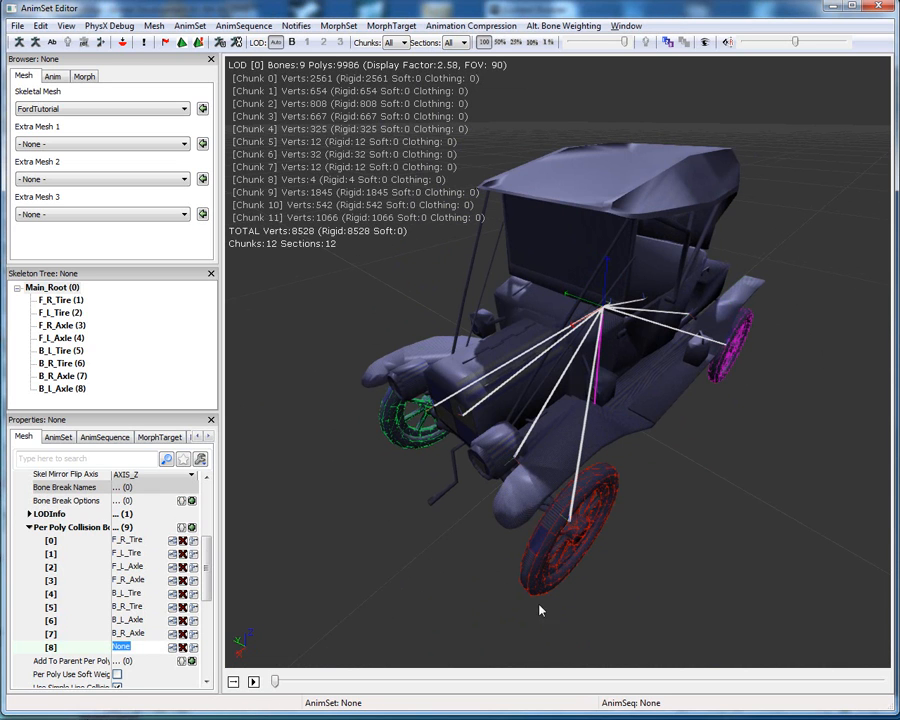
pyautogui.press('Return')
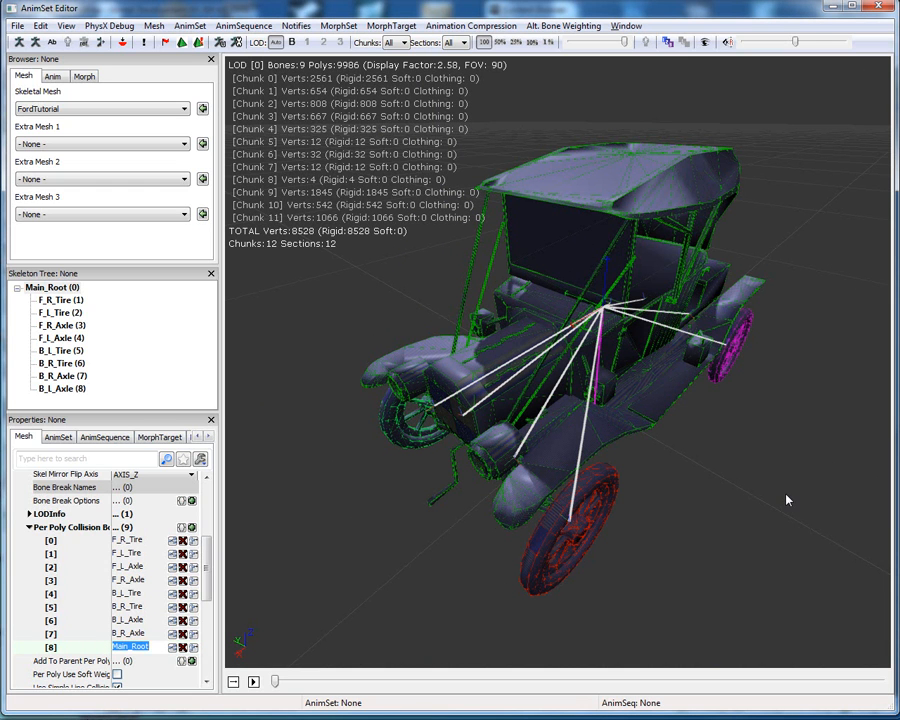
# Turn off the Show Collision display for the car in the preview
pyautogui.click(66, 26)
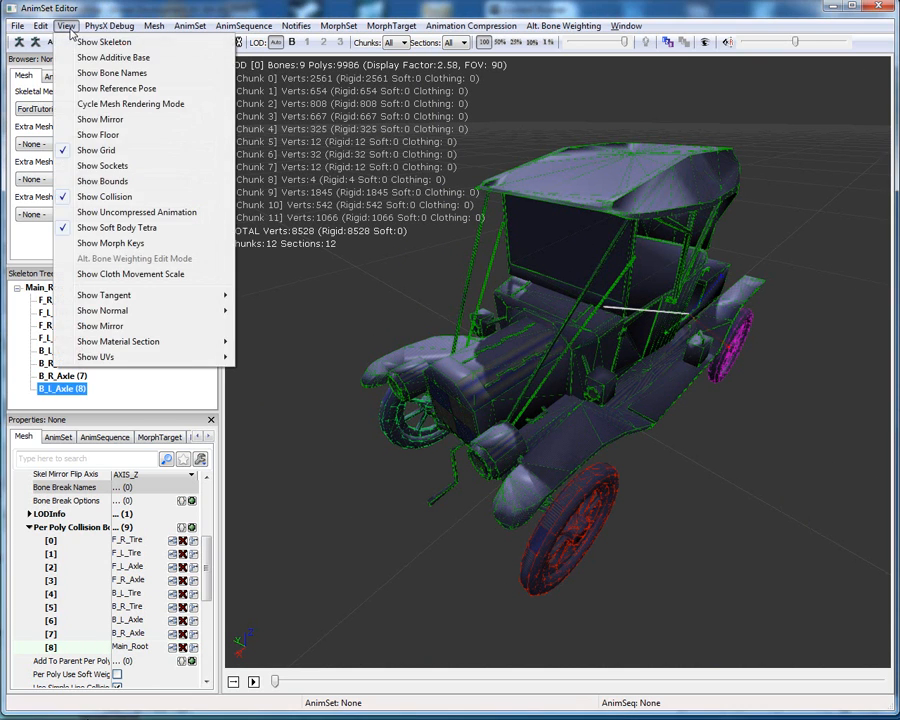
pyautogui.click(66, 200)
pyautogui.moveTo(764, 590); pyautogui.dragTo(764, 556, button='right')
pyautogui.moveTo(764, 556)
pyautogui.mouseDown()
pyautogui.moveTo(762, 516)
pyautogui.moveTo(722, 524)
pyautogui.moveTo(744, 576)
pyautogui.moveTo(758, 556)
pyautogui.mouseUp()
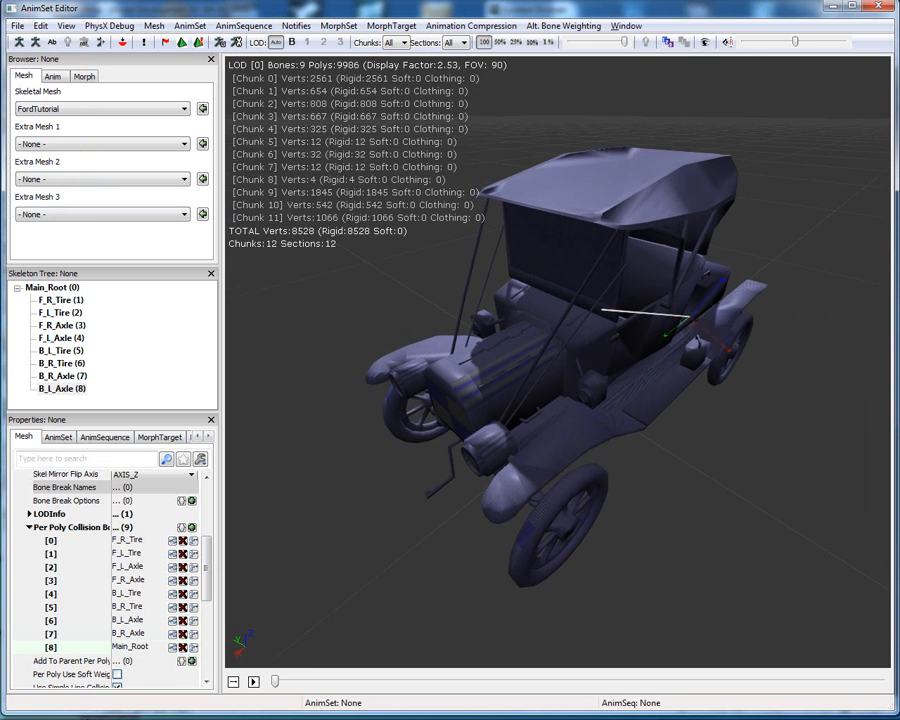
# Collapse Per Poly Collision Bones and expand the skeletal mesh's Materials list
pyautogui.click(29, 527)
pyautogui.scroll(5, 97, 533)
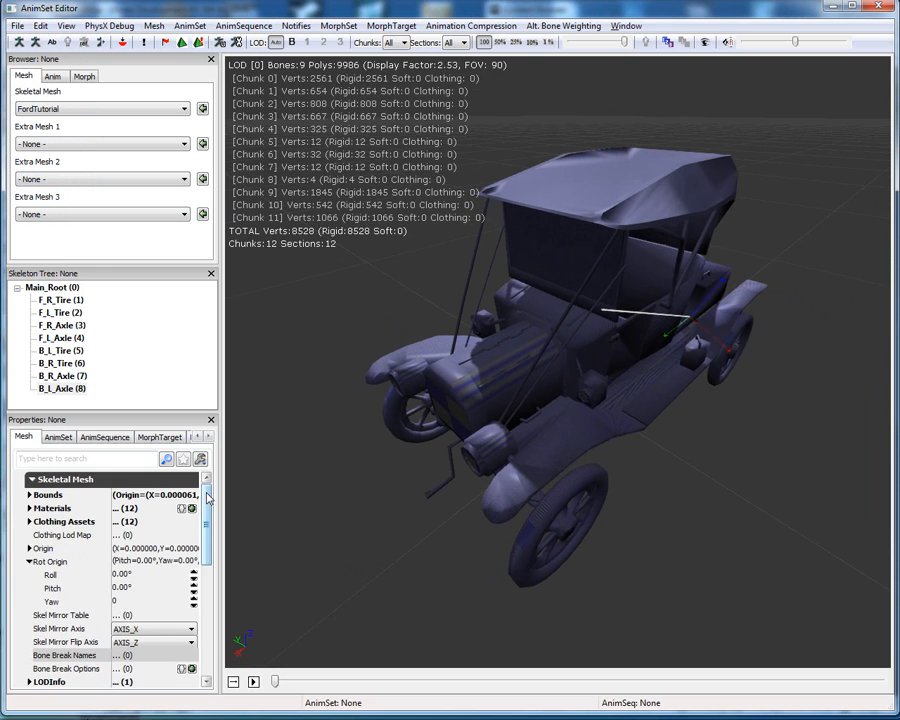
pyautogui.click(29, 508)
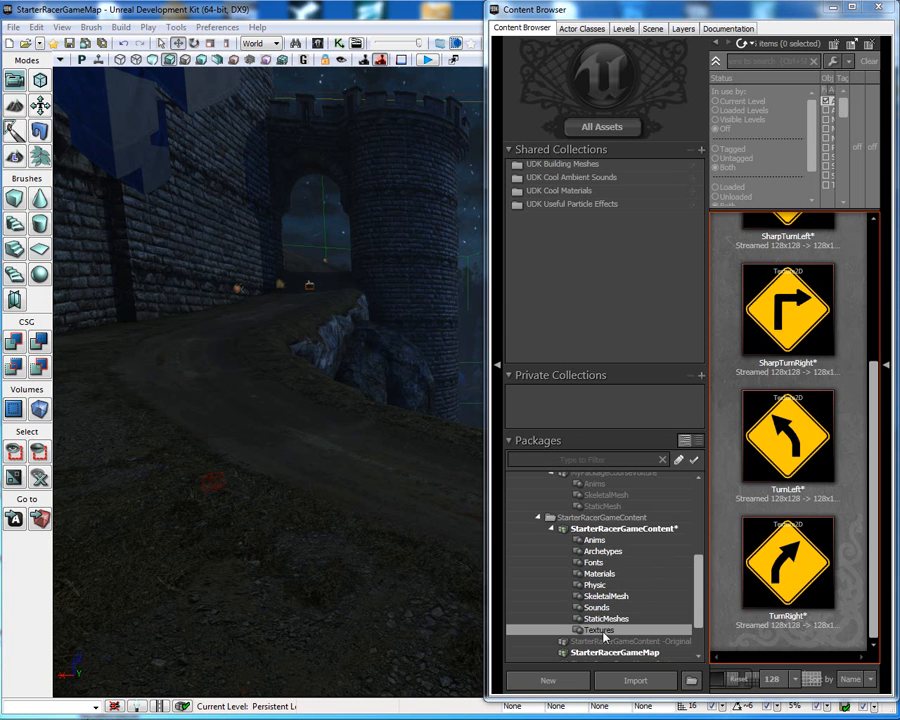
# Import the Bleu texture file into the Textures group of StarterRacerGameContent with the default import options
pyautogui.click(635, 680)
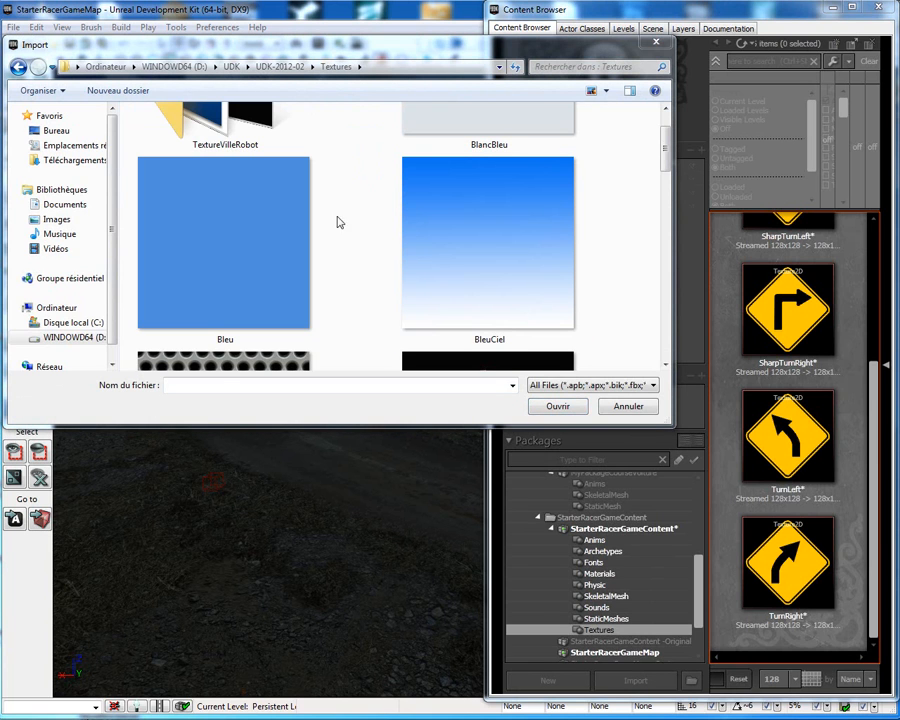
pyautogui.click(239, 239)
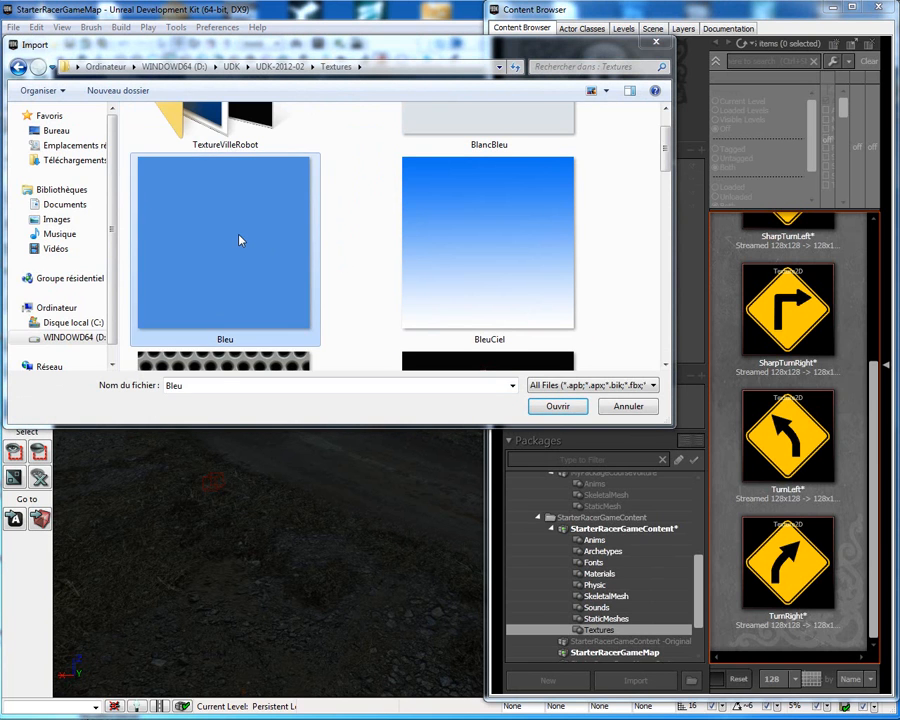
pyautogui.click(558, 406)
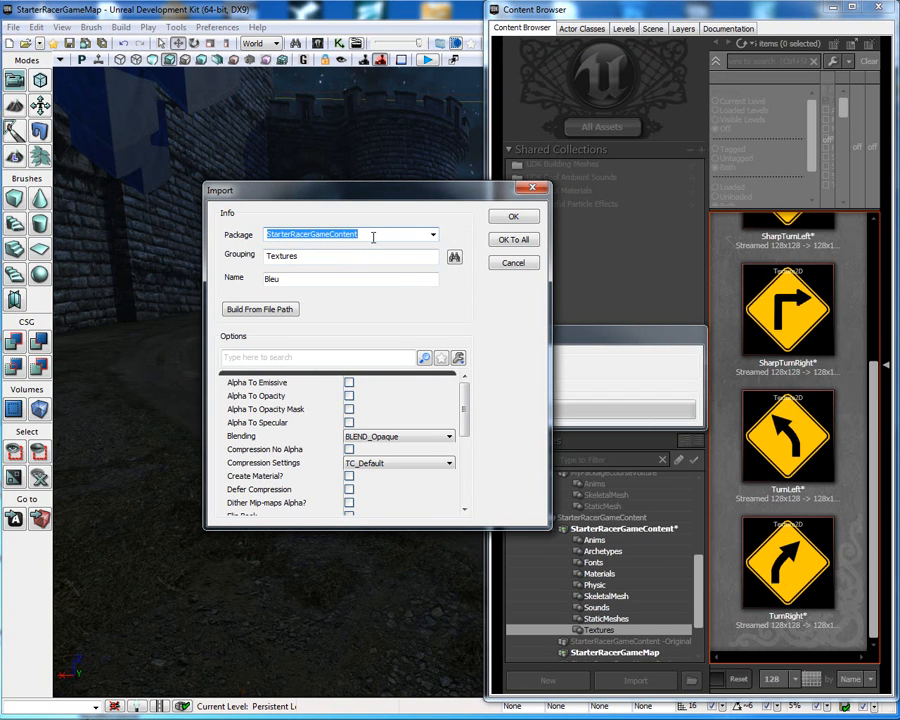
pyautogui.scroll(-3, 340, 440)
pyautogui.scroll(3, 340, 440)
pyautogui.click(517, 241)
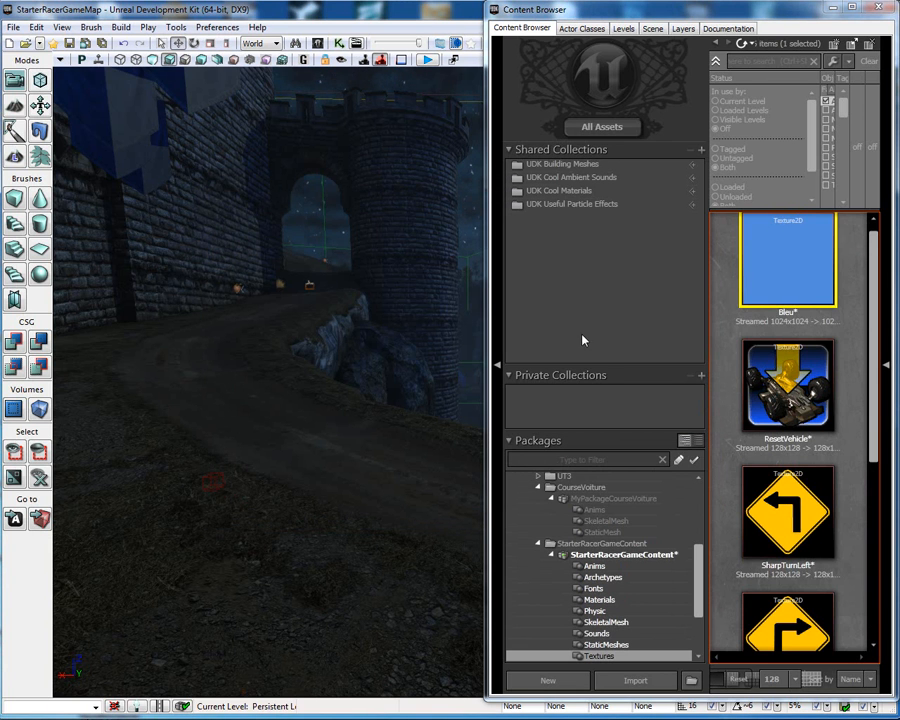
# Create a new material named BleuFord in the Materials group of StarterRacerGameContent
pyautogui.moveTo(765, 260)
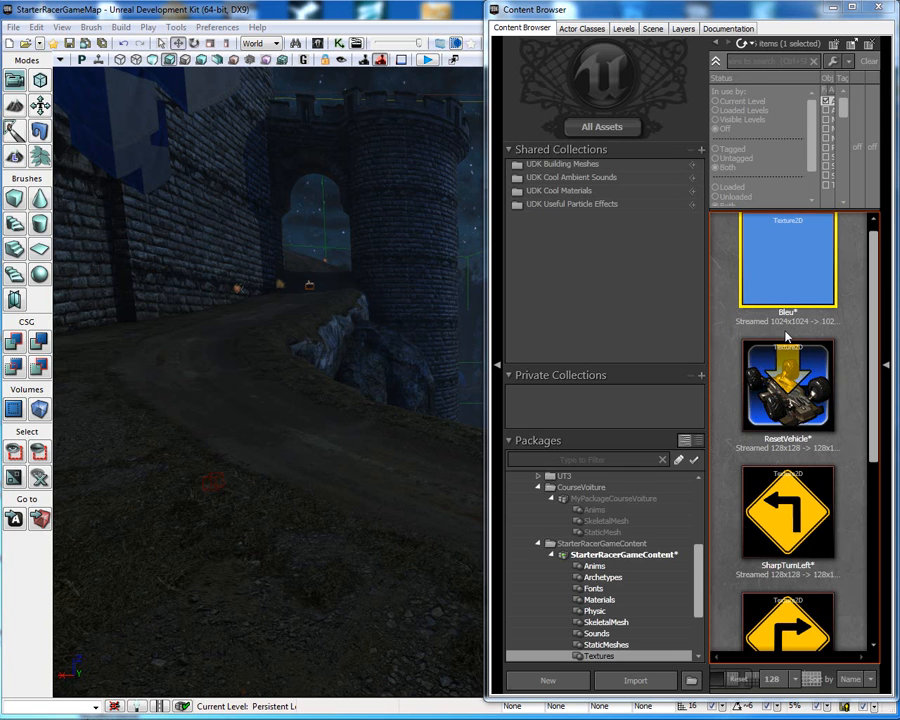
pyautogui.click(602, 599)
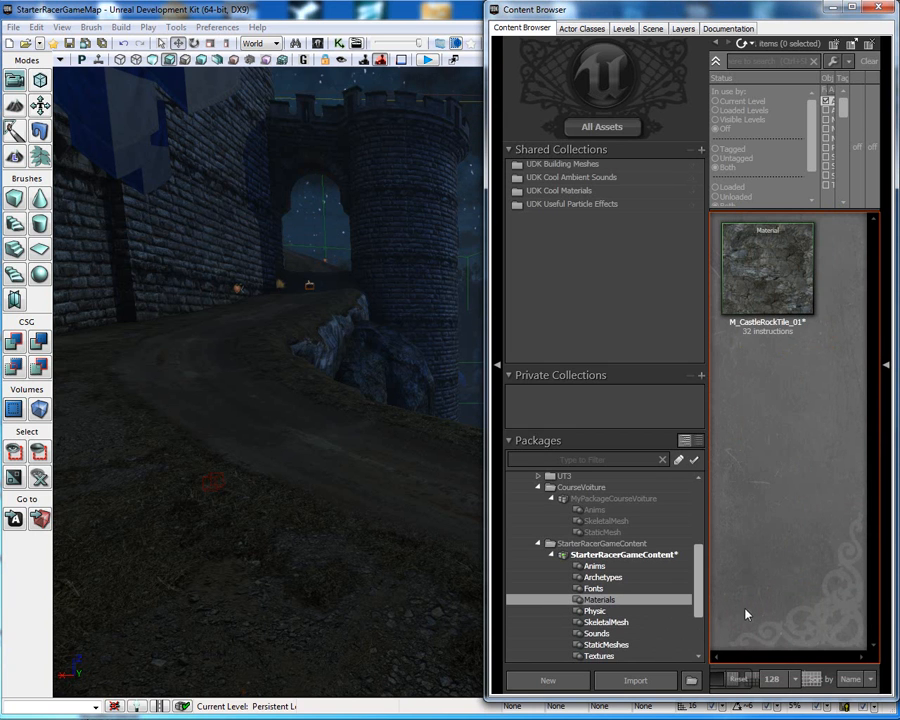
pyautogui.rightClick(727, 573)
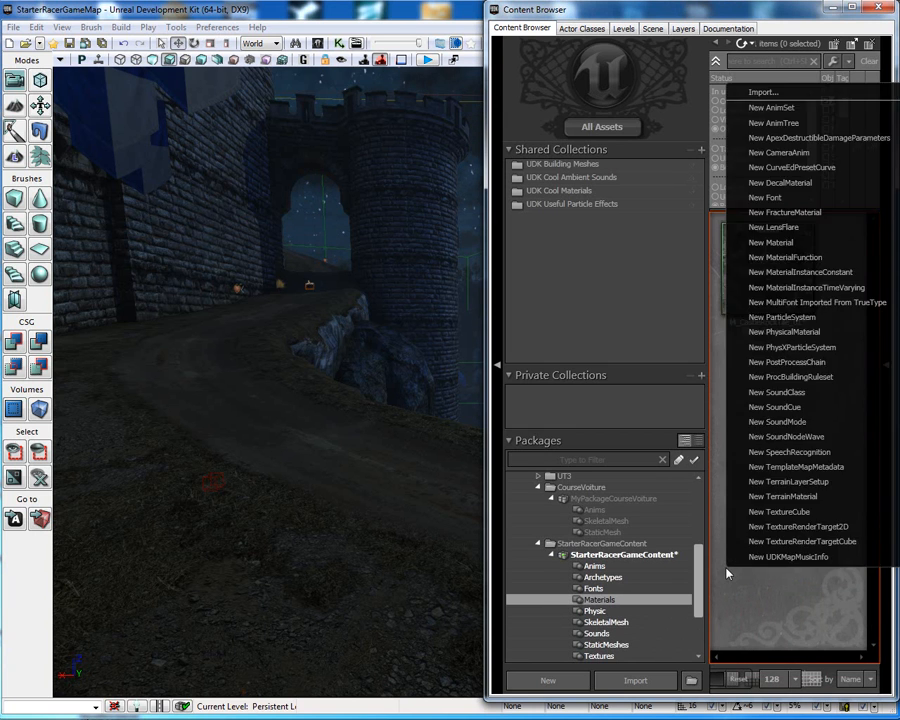
pyautogui.click(793, 243)
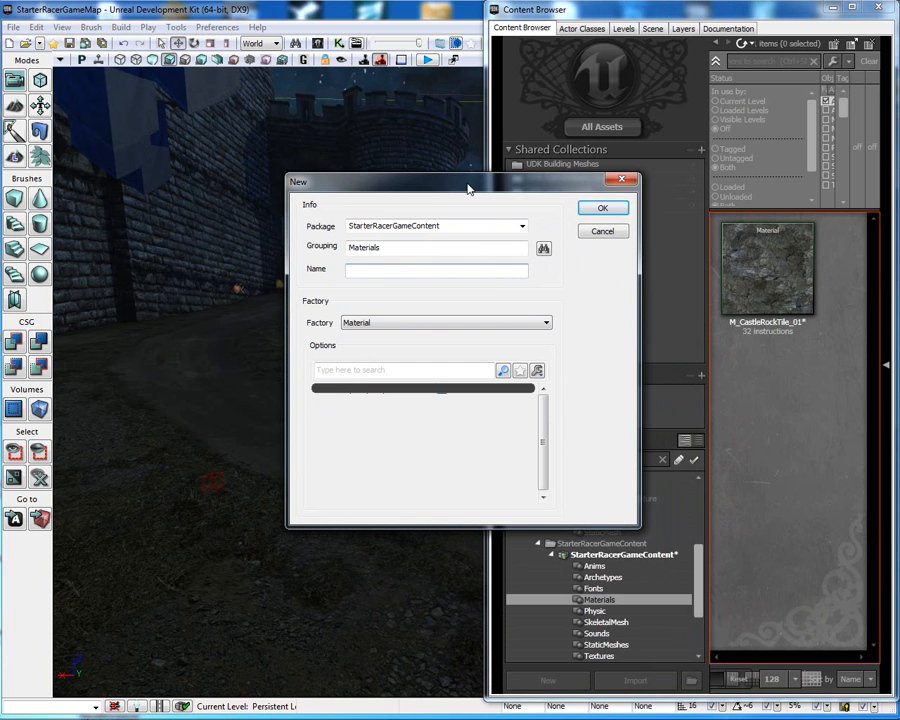
pyautogui.write('BleuFord')
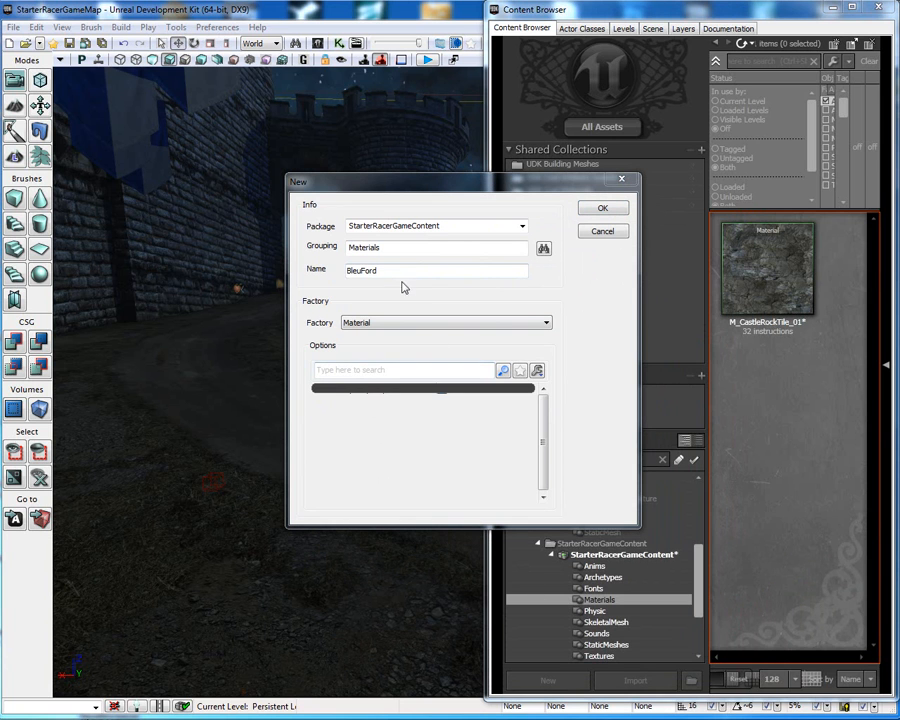
pyautogui.click(602, 207)
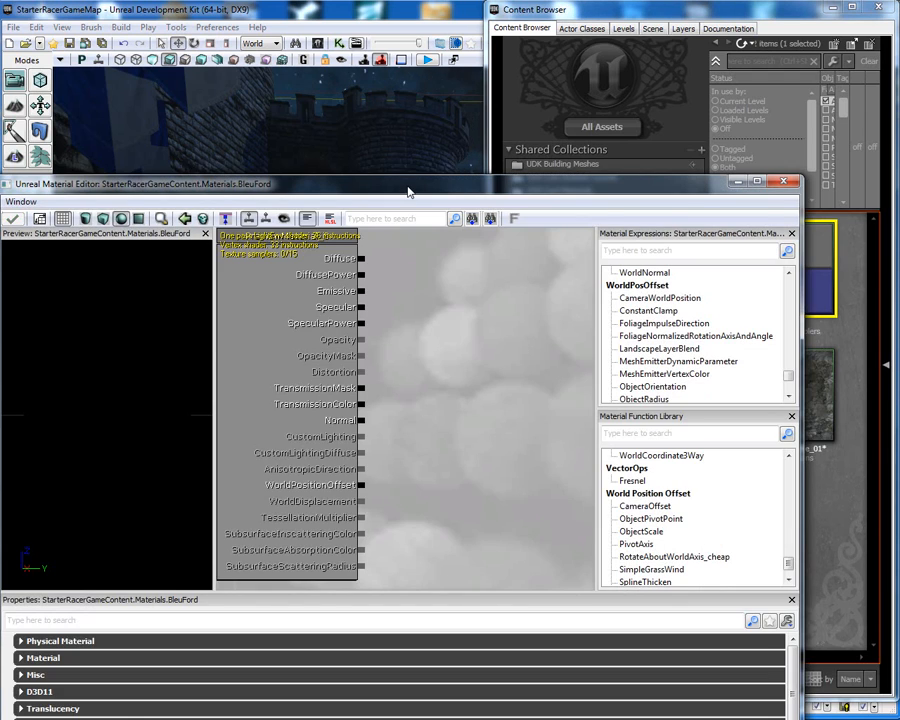
# Add a Texture Sample node to the BleuFord material and connect its color output to Diffuse
pyautogui.moveTo(408, 191); pyautogui.dragTo(418, 45)
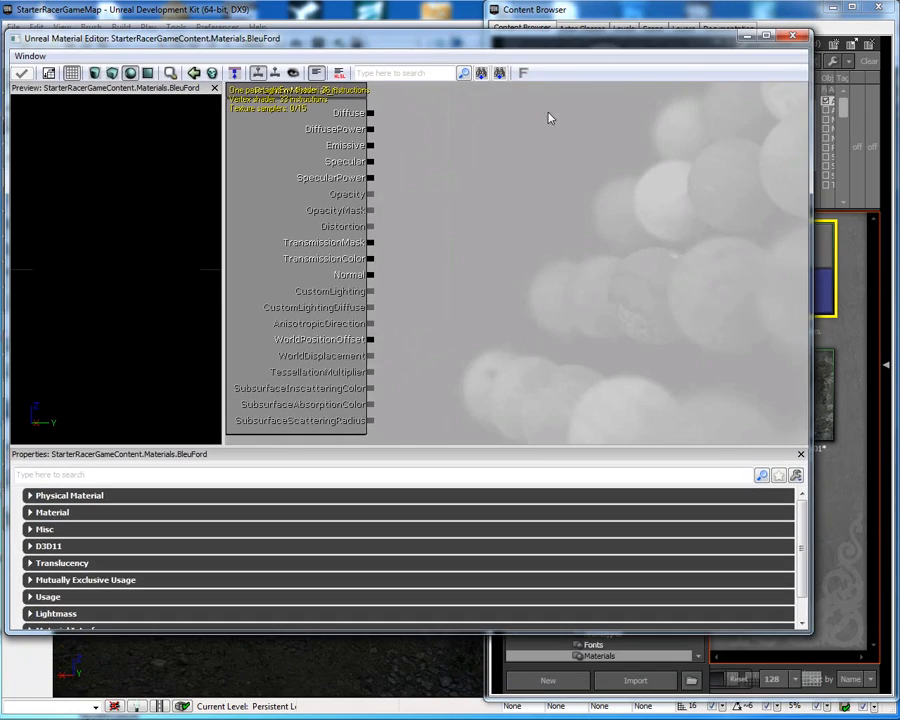
pyautogui.rightClick(484, 113)
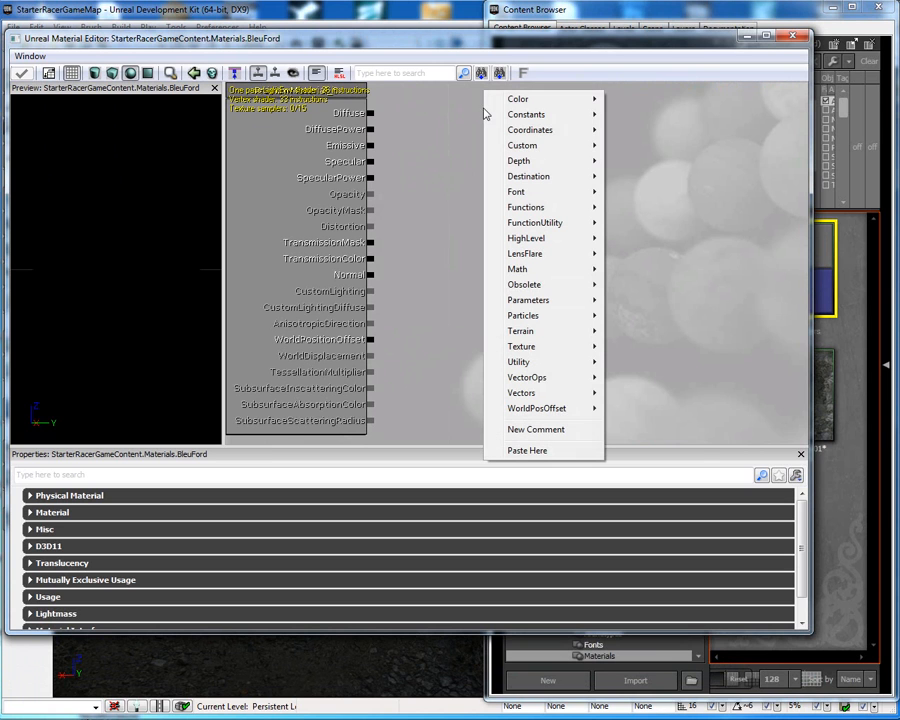
pyautogui.moveTo(492, 104)
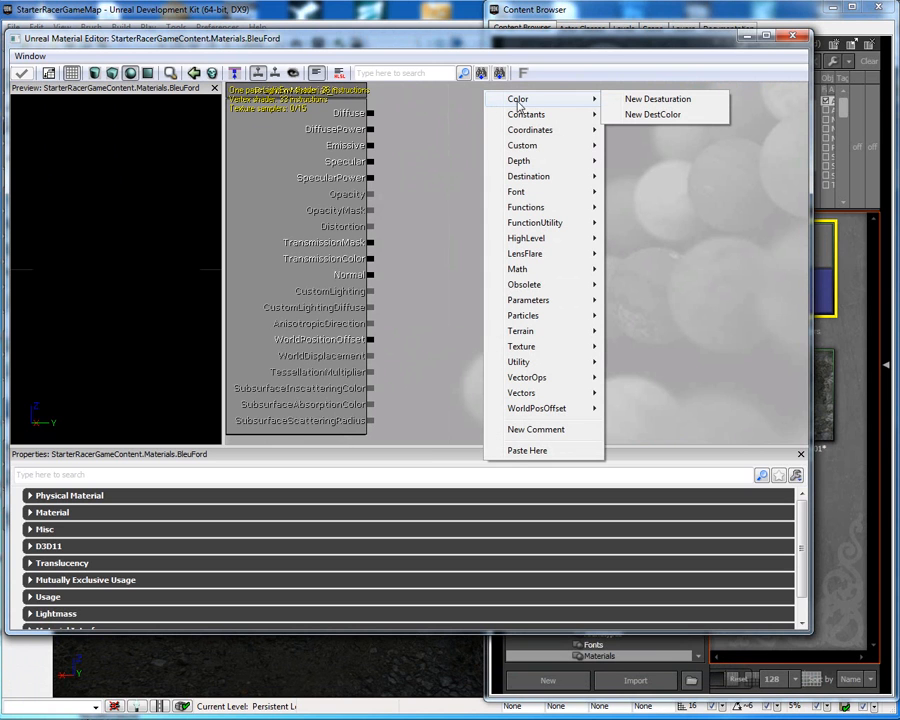
pyautogui.moveTo(563, 350)
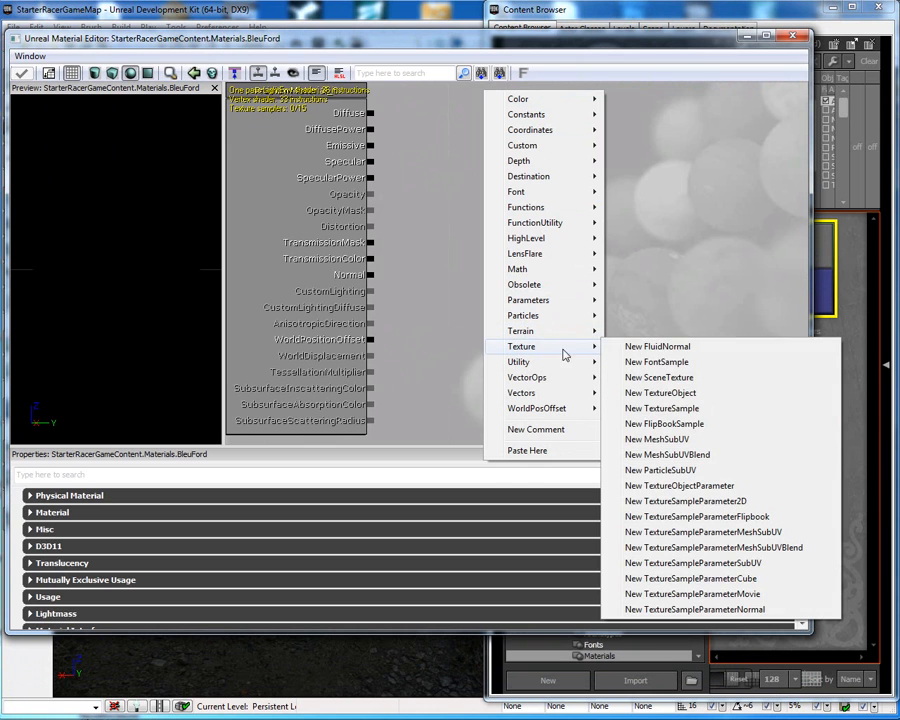
pyautogui.click(662, 408)
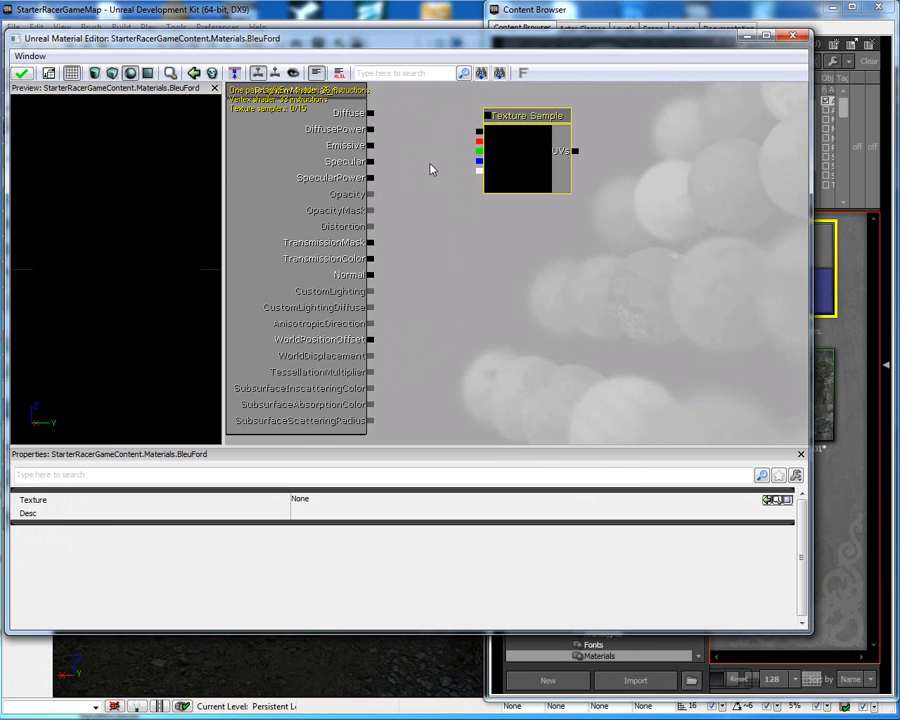
pyautogui.moveTo(369, 113); pyautogui.dragTo(479, 132)
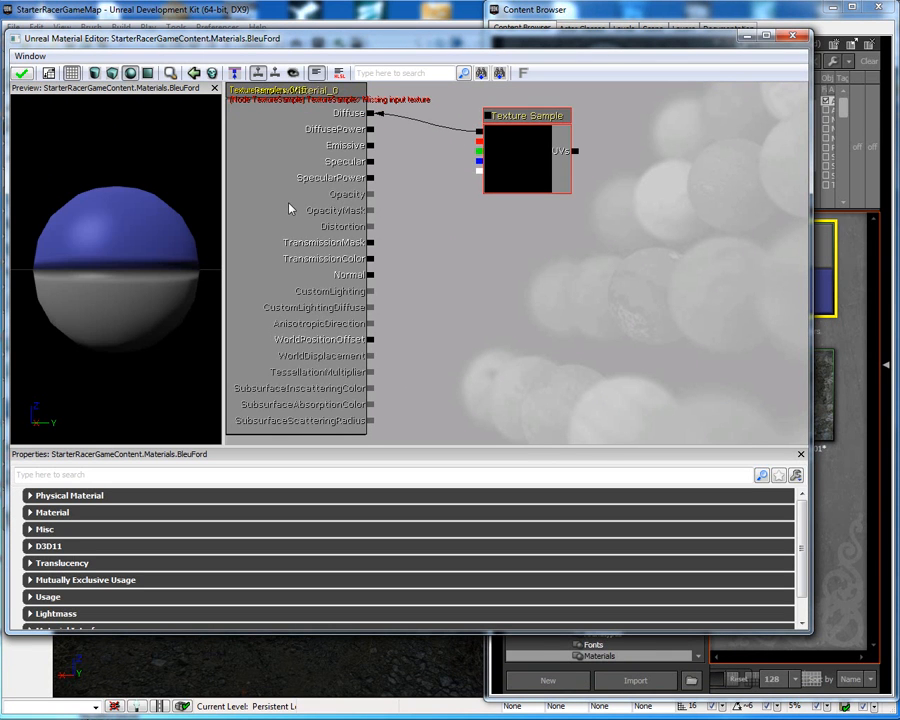
# Assign the Bleu texture from the Textures group to BleuFord's Texture Sample node
pyautogui.click(521, 160)
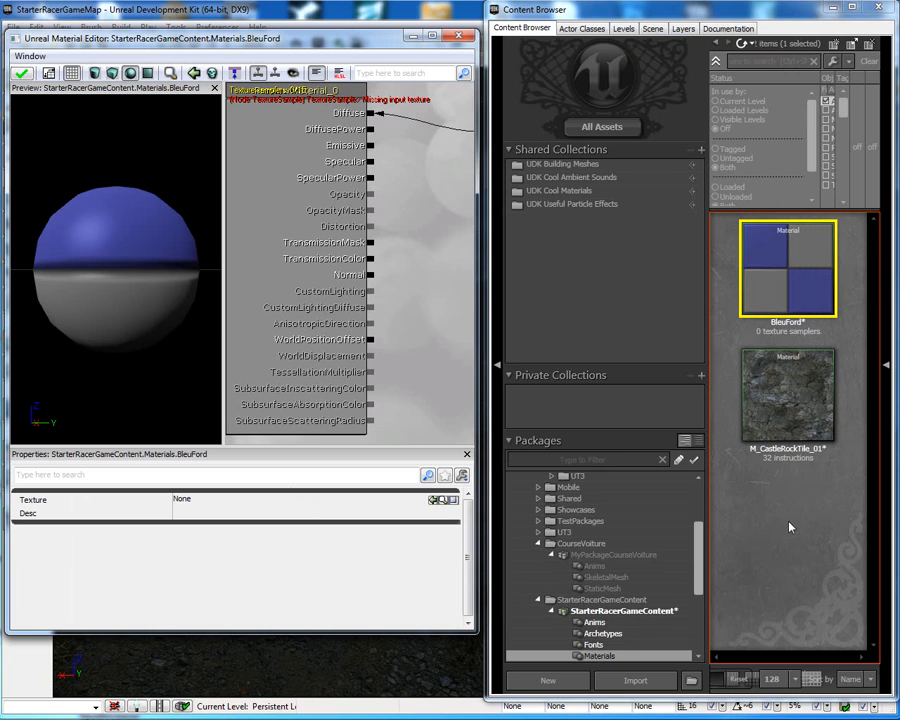
pyautogui.moveTo(697, 533); pyautogui.dragTo(698, 573)
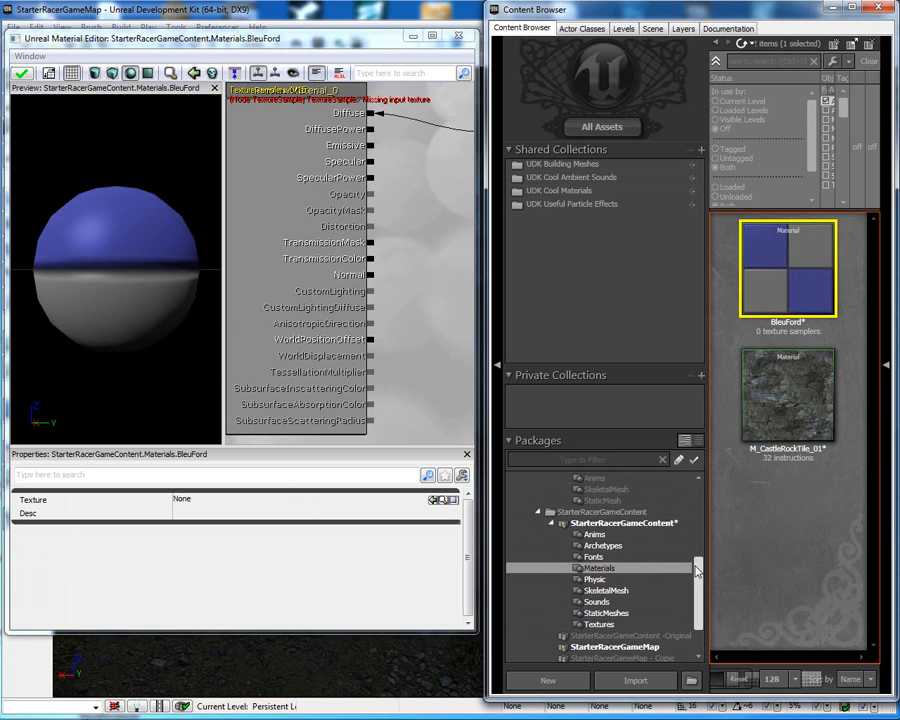
pyautogui.click(594, 625)
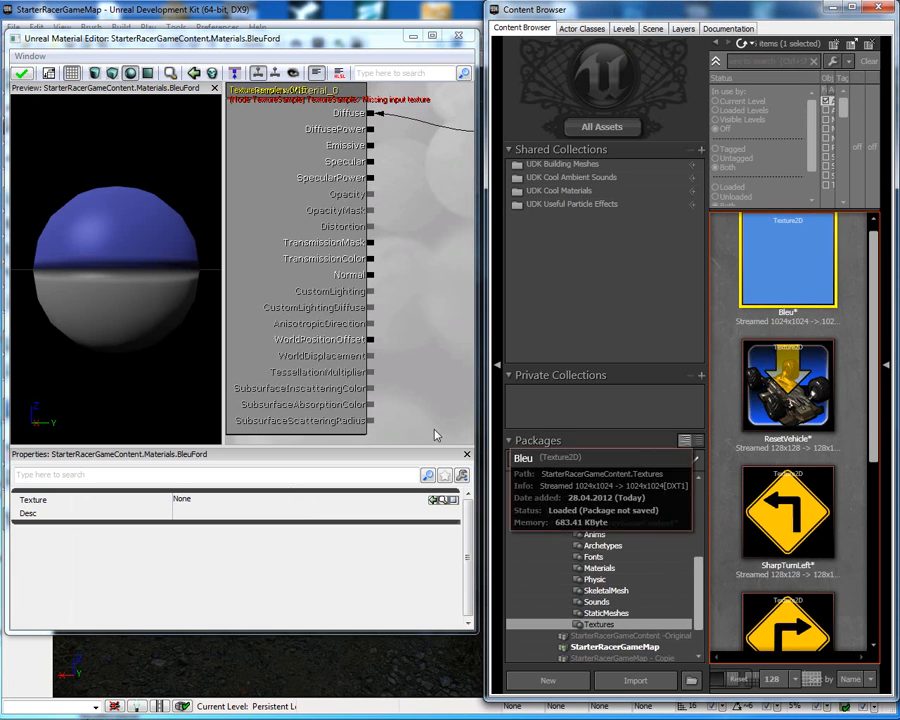
pyautogui.click(436, 338)
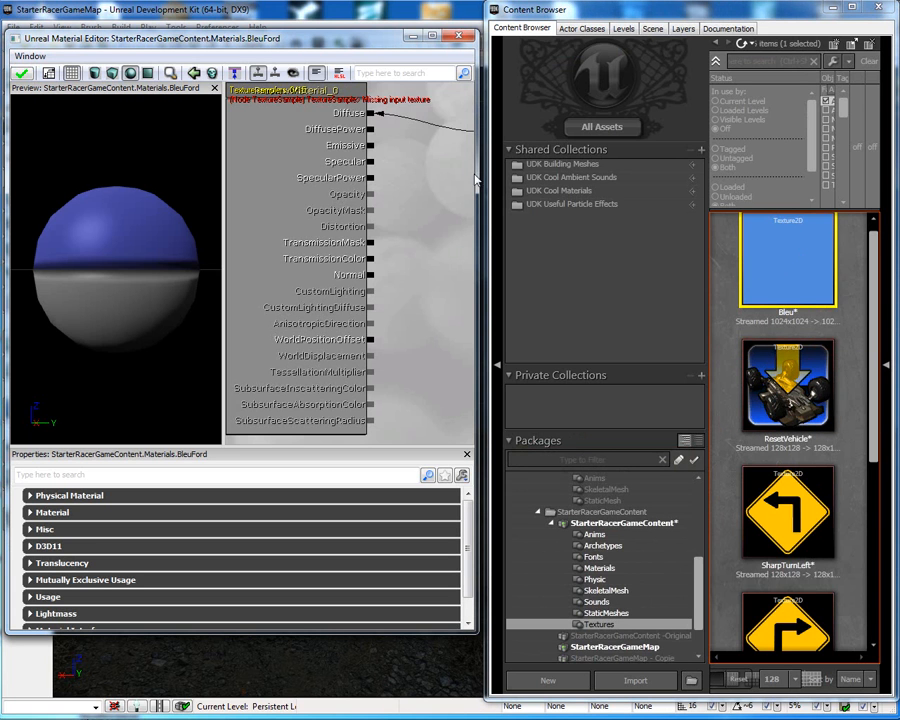
pyautogui.moveTo(478, 210); pyautogui.dragTo(783, 215)
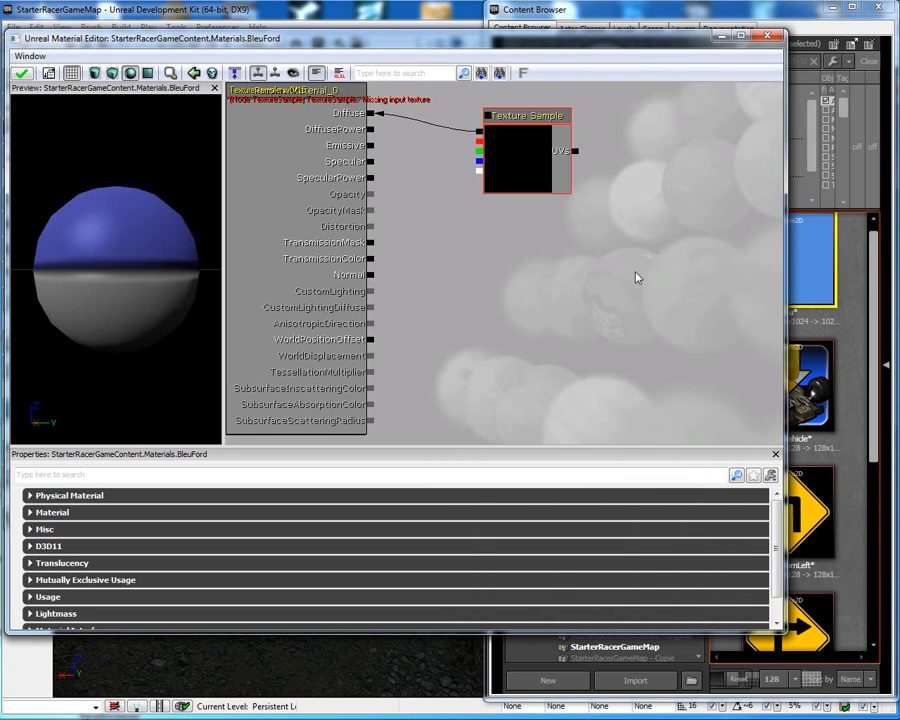
pyautogui.click(530, 174)
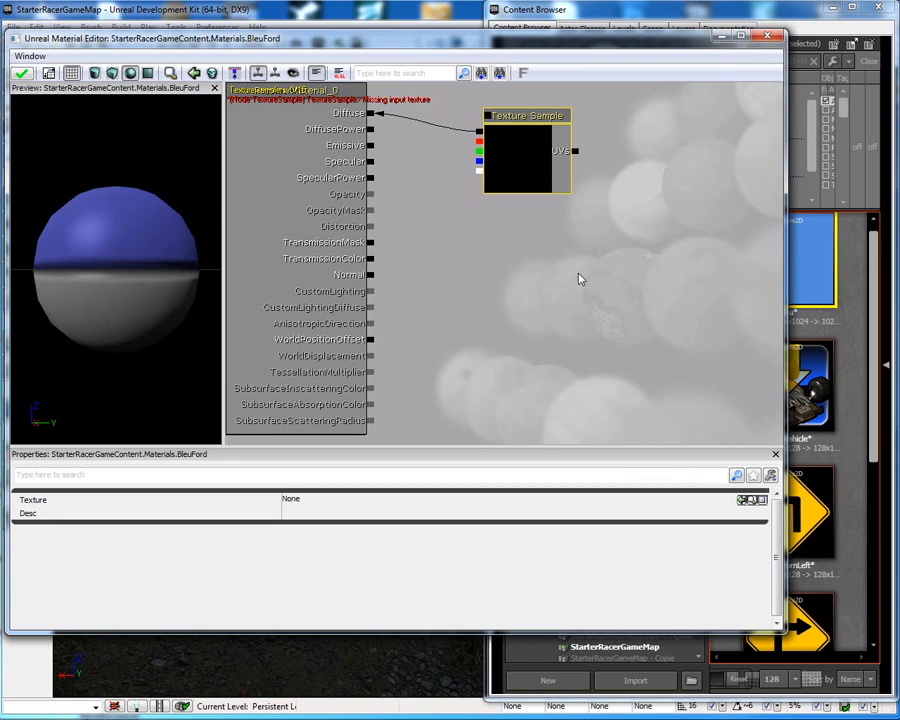
pyautogui.click(742, 502)
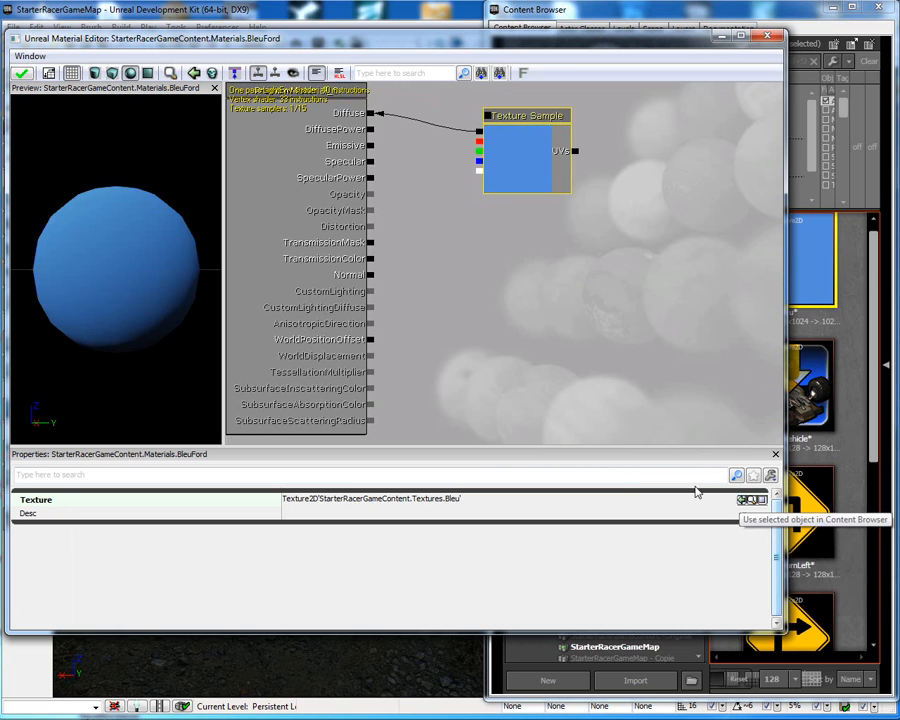
pyautogui.click(296, 206)
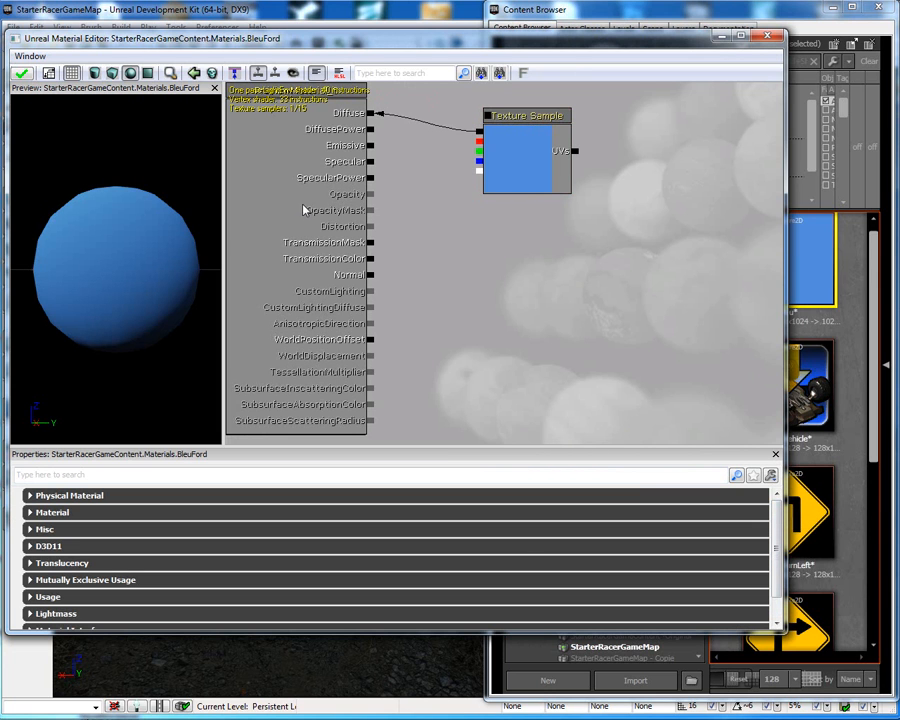
# Set BleuFord's Mobile Base Texture to the Bleu texture, apply the material changes and close the Material Editor
pyautogui.moveTo(396, 42); pyautogui.dragTo(408, 21)
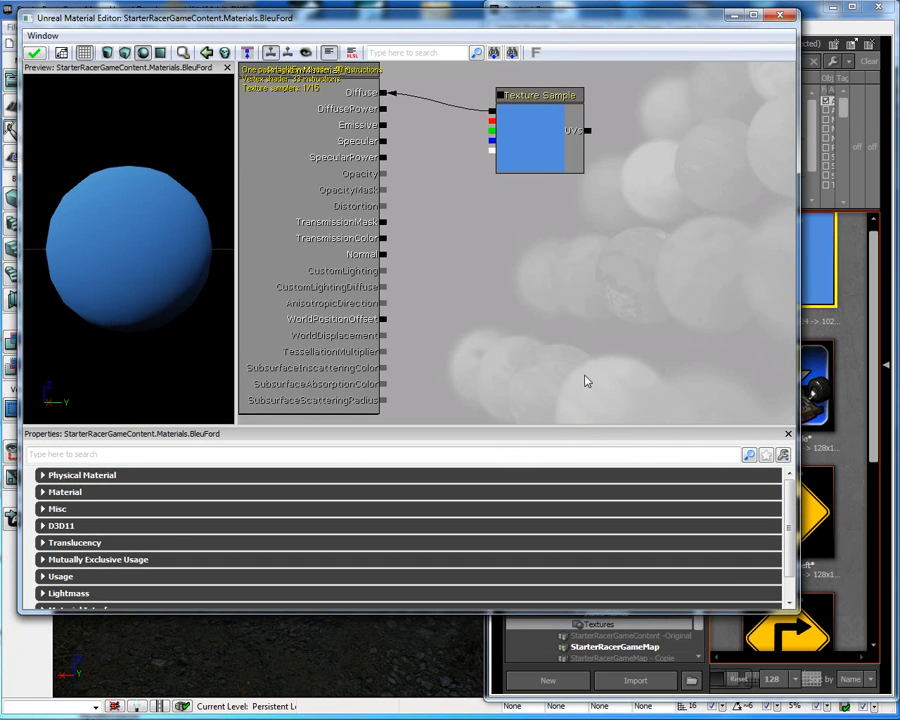
pyautogui.click(43, 492)
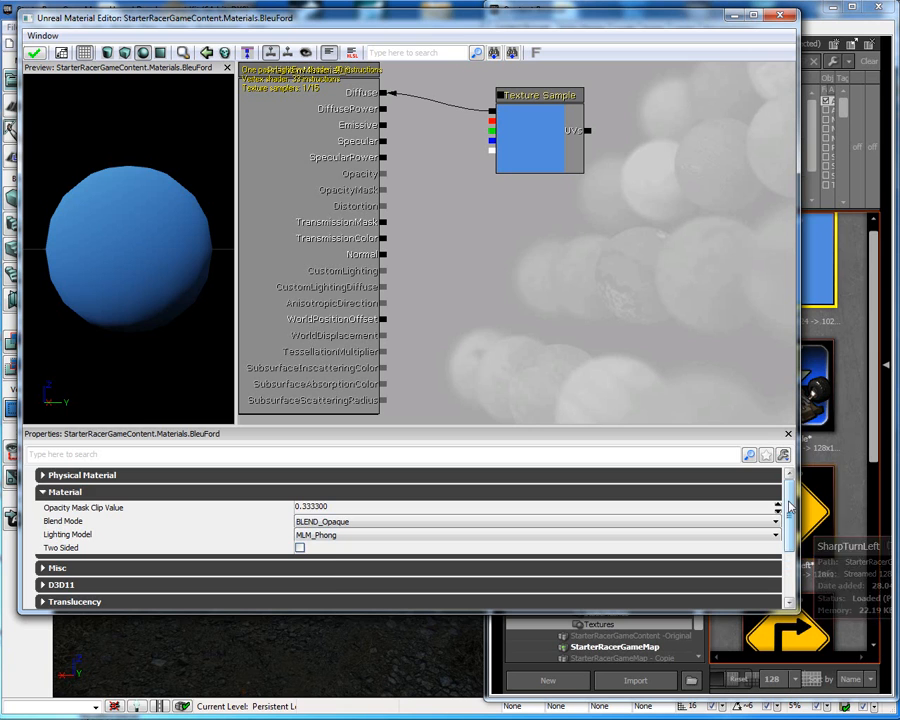
pyautogui.scroll(-3, 790, 548)
pyautogui.moveTo(790, 548); pyautogui.dragTo(790, 563)
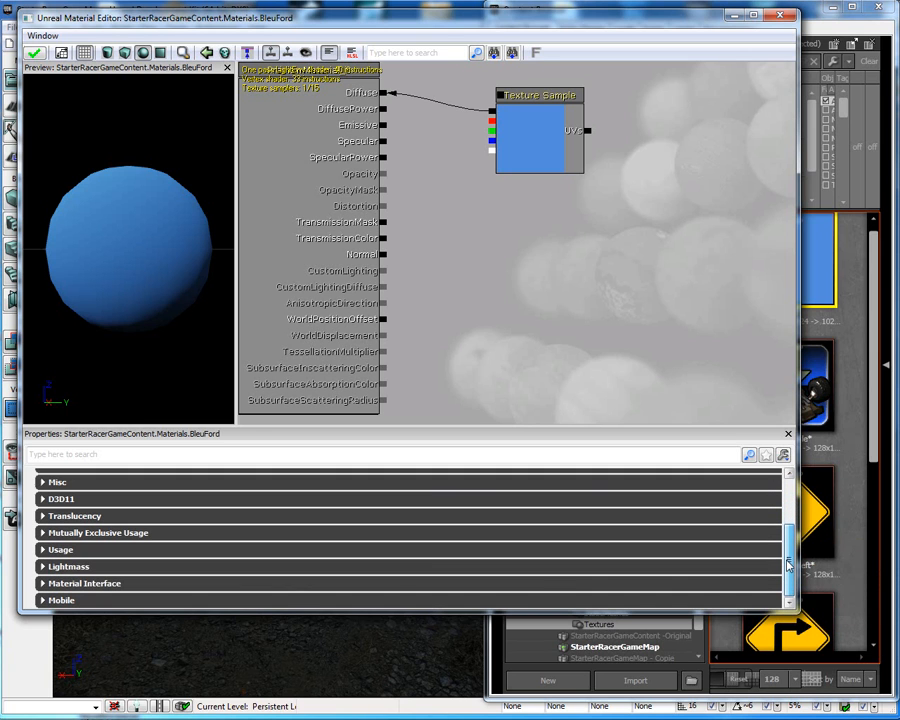
pyautogui.click(42, 600)
pyautogui.moveTo(790, 520); pyautogui.dragTo(789, 543)
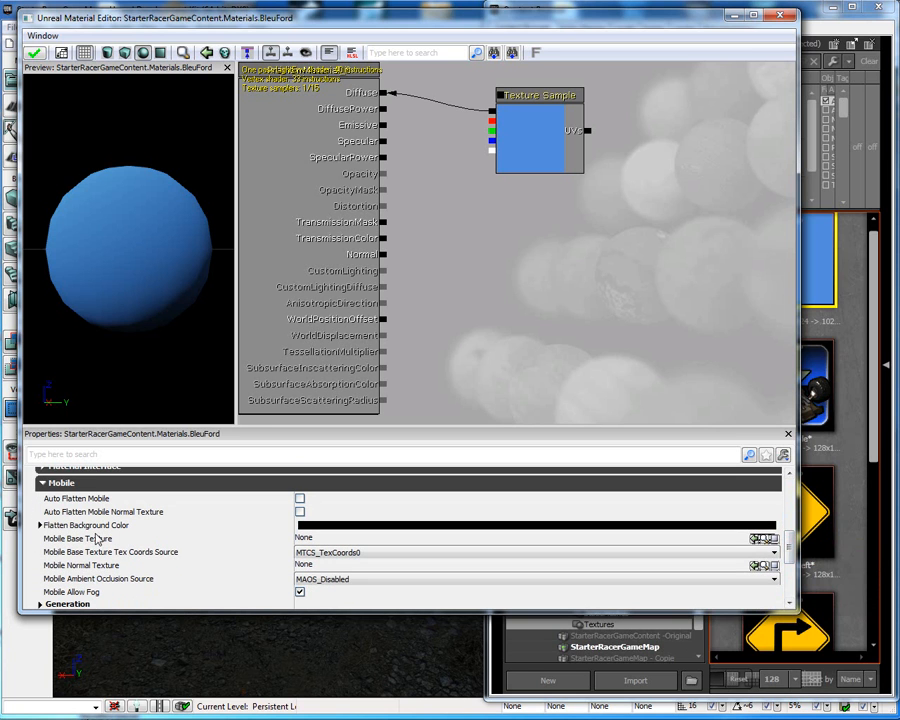
pyautogui.click(757, 540)
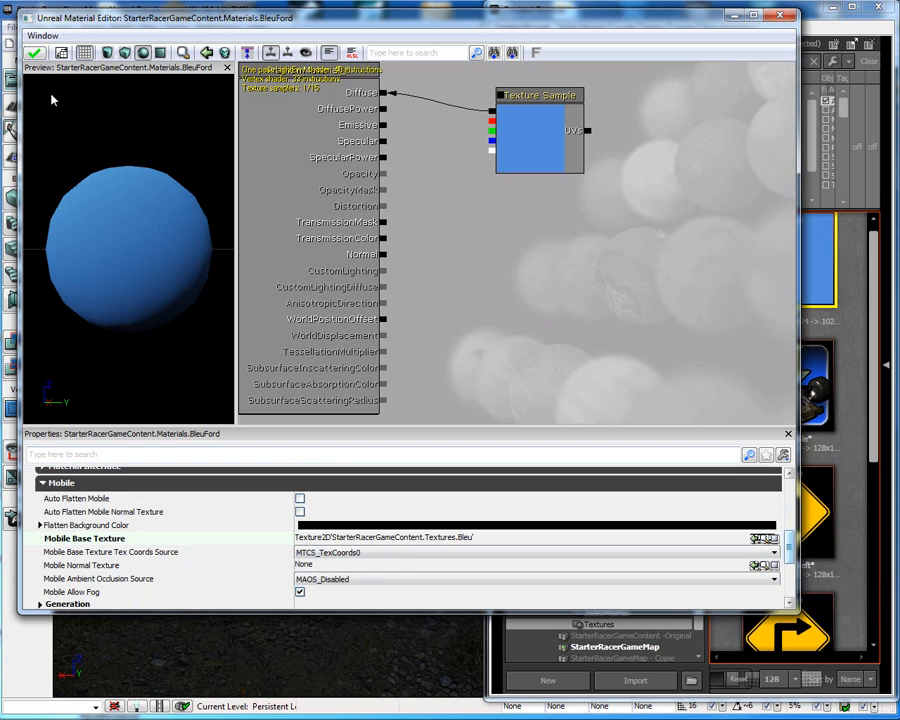
pyautogui.click(35, 53)
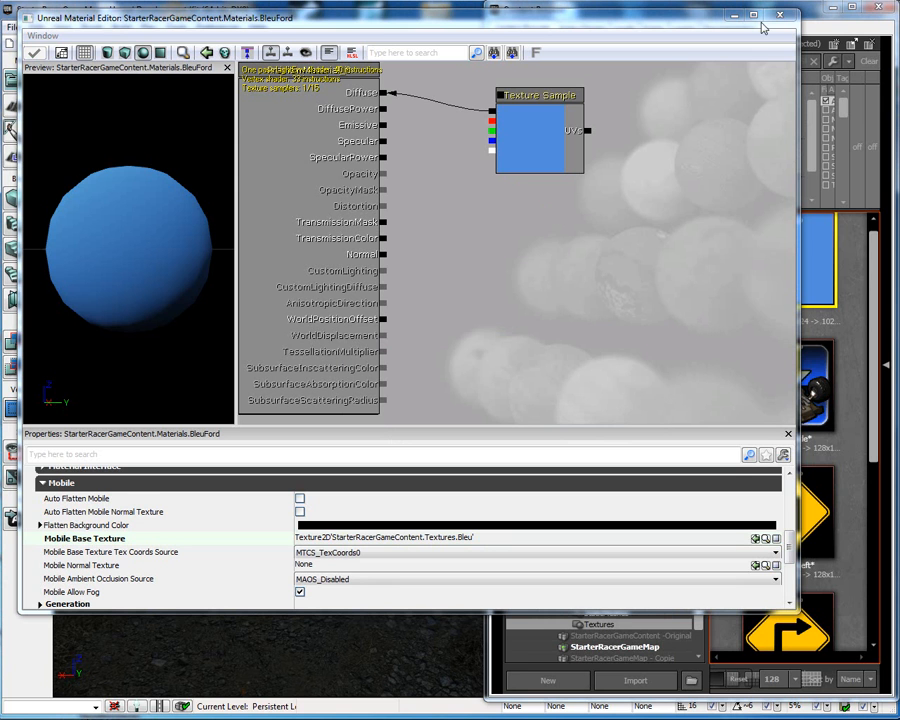
pyautogui.click(782, 16)
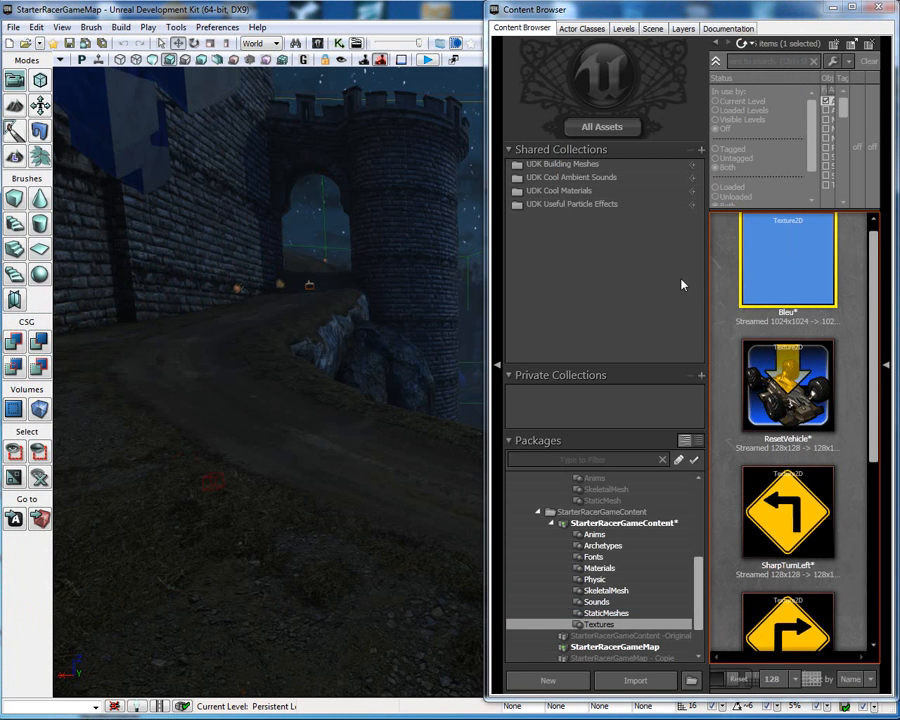
# Save the StarterRacerGameContent package with the finished BleuFord material in its Materials group
pyautogui.click(600, 568)
pyautogui.click(797, 256)
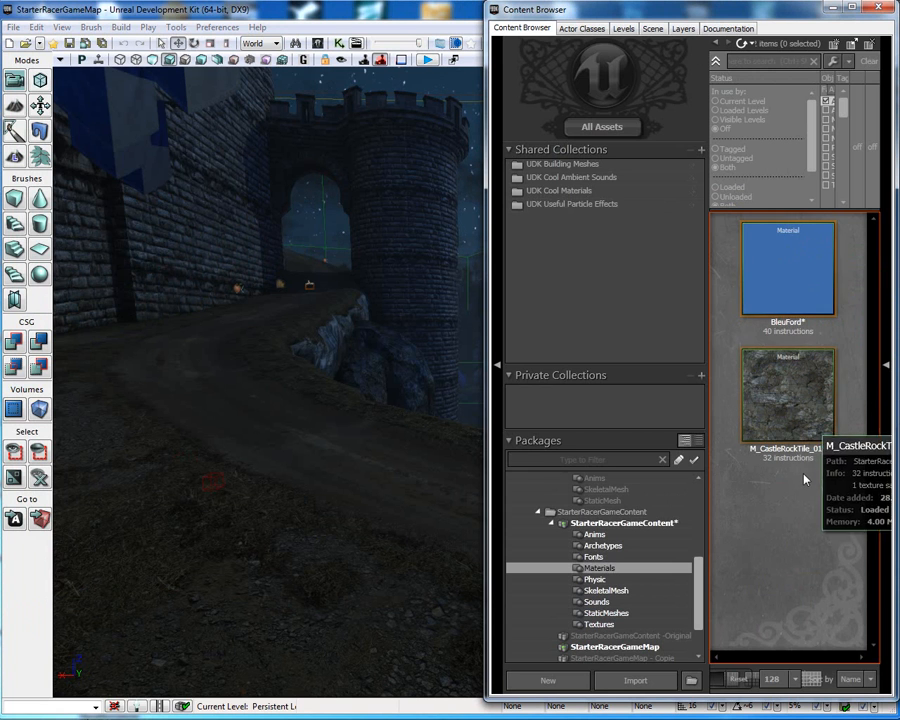
pyautogui.rightClick(612, 526)
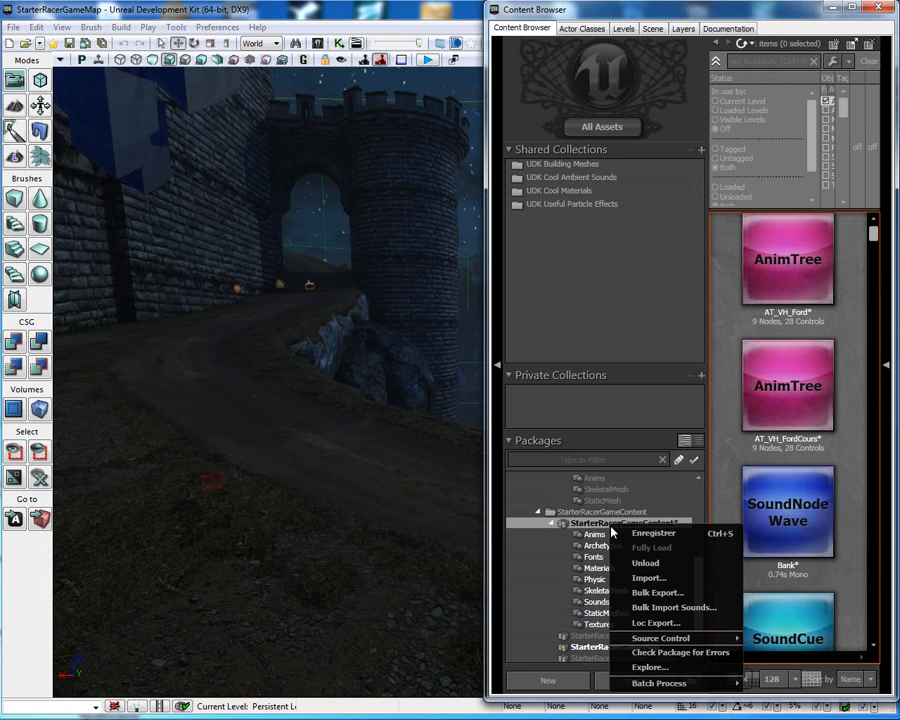
pyautogui.click(620, 535)
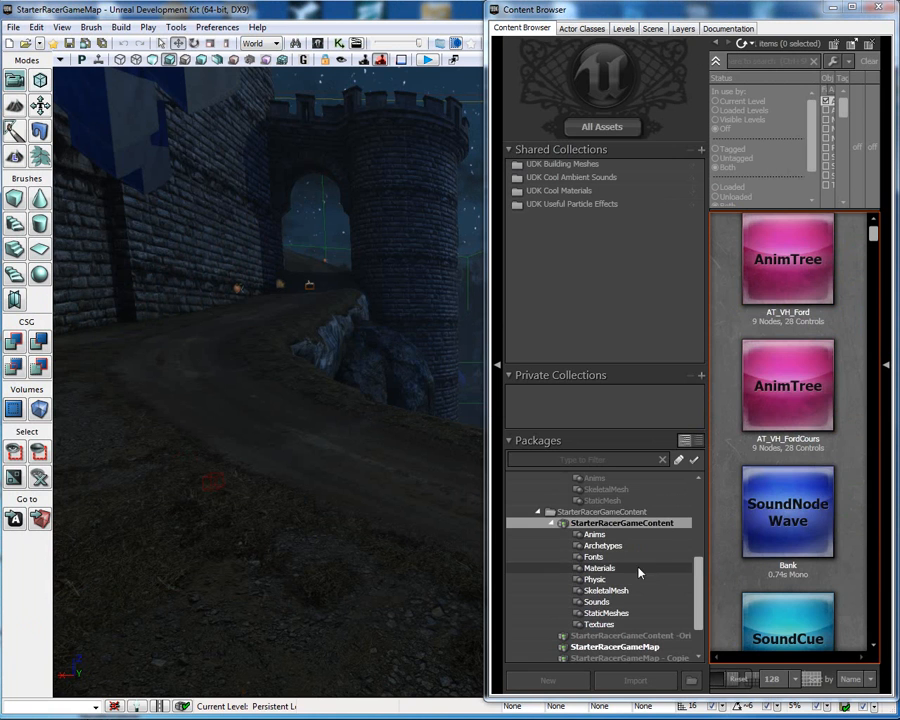
# Open the FordTutorial skeletal mesh from the SkeletalMesh group in the AnimSet Editor and frame the car up close
pyautogui.click(628, 569)
pyautogui.moveTo(787, 531)
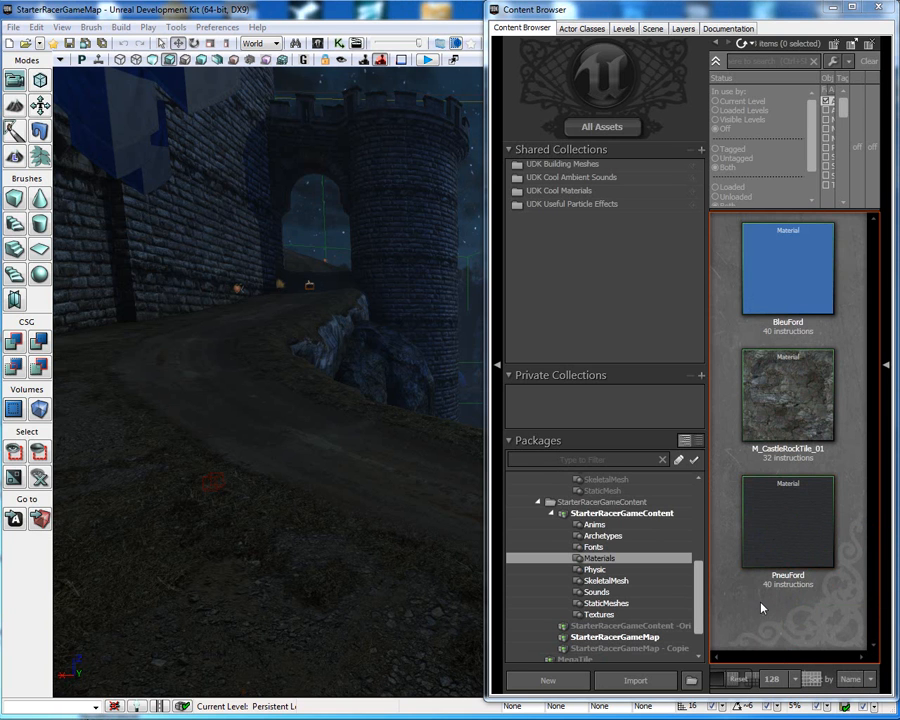
pyautogui.click(620, 580)
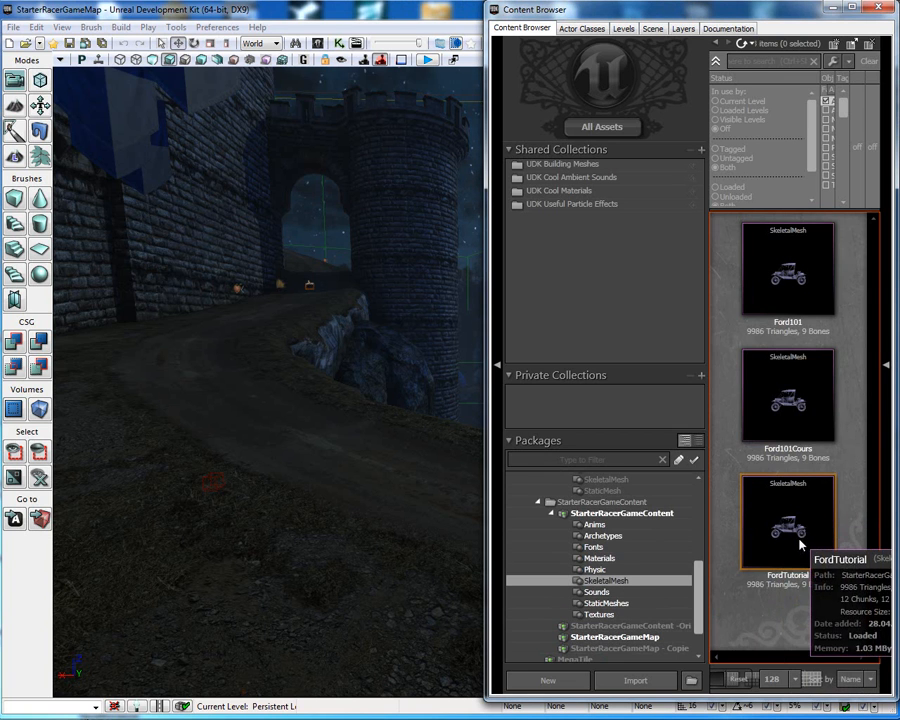
pyautogui.doubleClick(758, 507)
pyautogui.moveTo(665, 425); pyautogui.dragTo(757, 465)
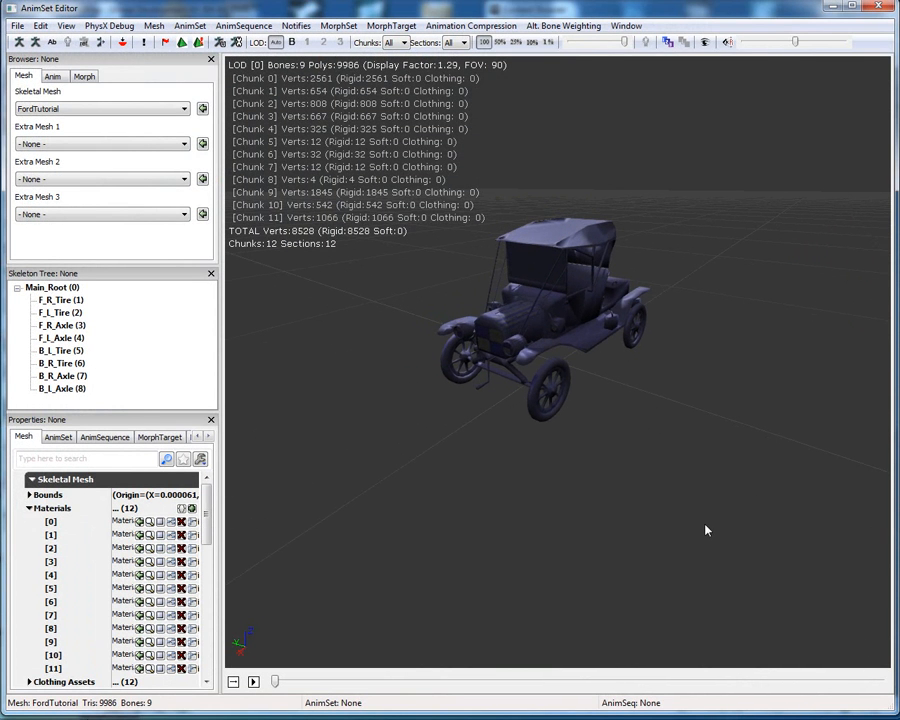
pyautogui.moveTo(653, 522); pyautogui.dragTo(653, 440, button='right')
pyautogui.moveTo(647, 476); pyautogui.dragTo(688, 466)
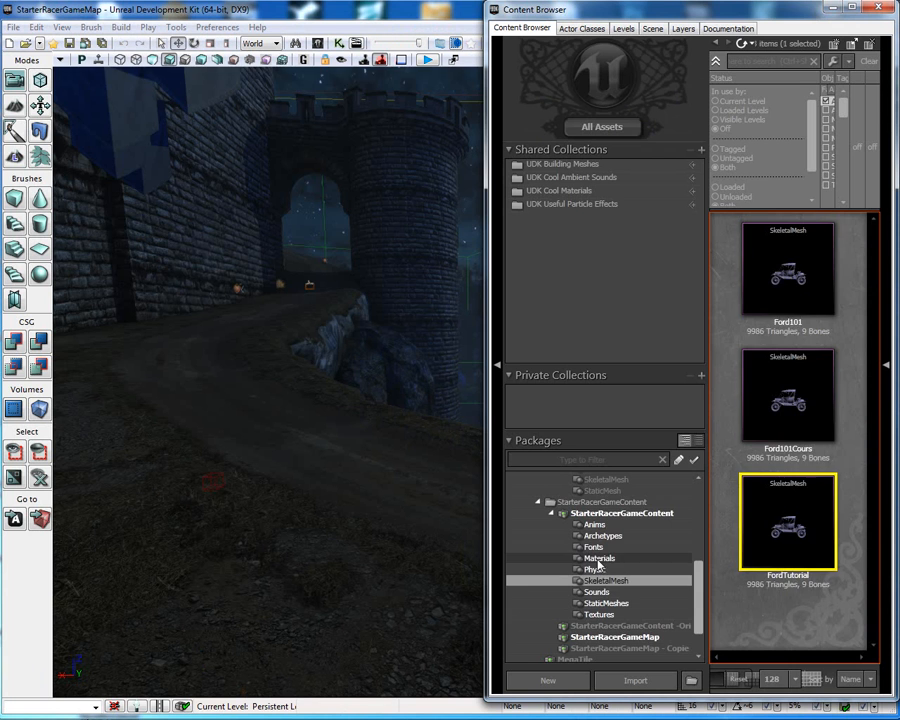
# Assign the BleuFord material from the Materials group to FordTutorial's material slots 0 through 11
pyautogui.click(598, 559)
pyautogui.click(793, 282)
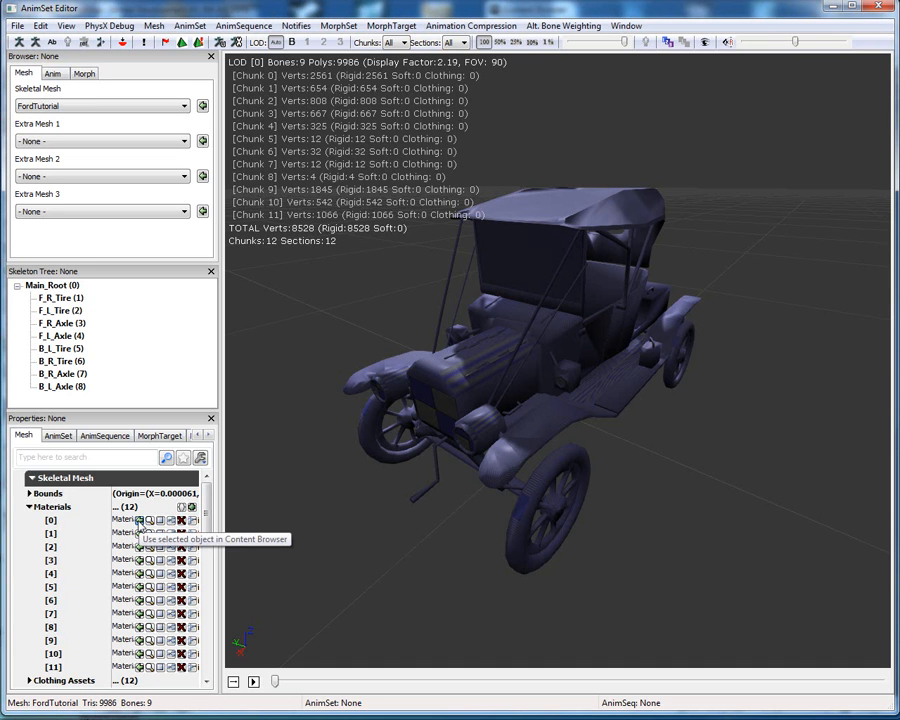
pyautogui.click(140, 522)
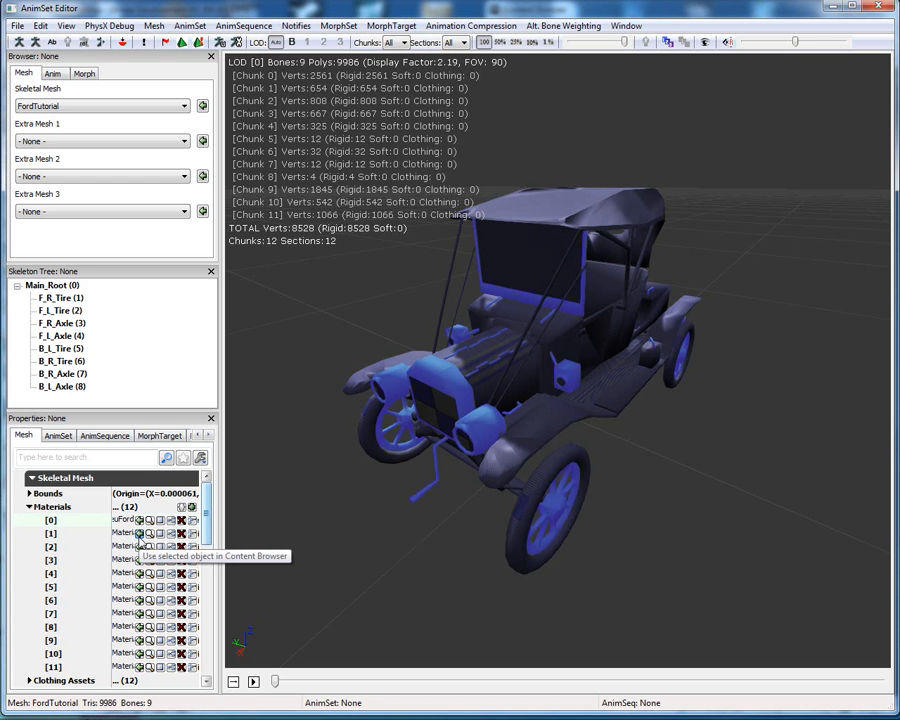
pyautogui.click(139, 535)
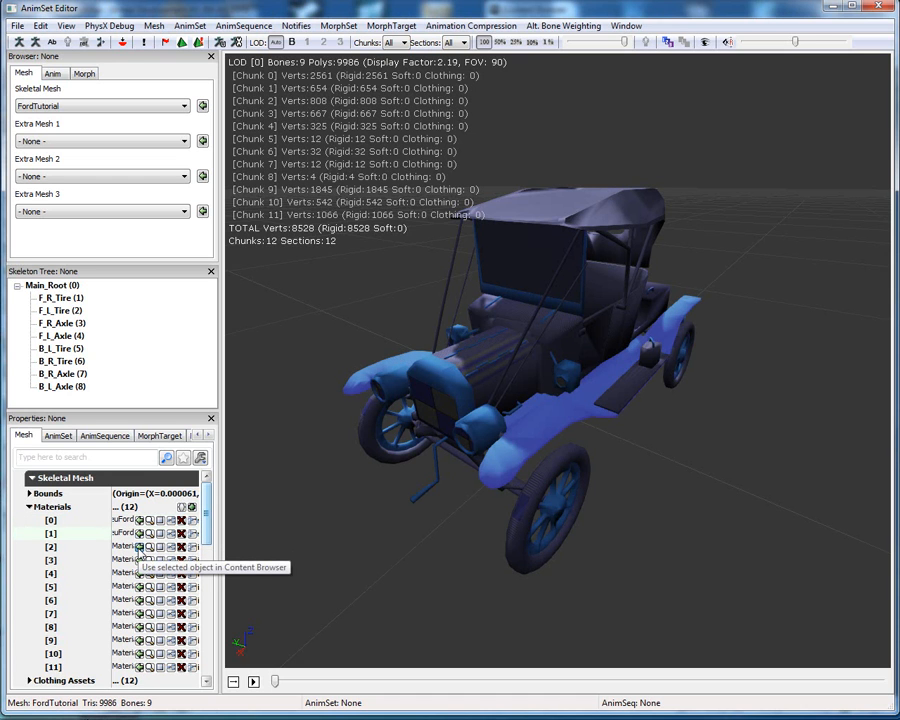
pyautogui.click(139, 548)
pyautogui.click(139, 561)
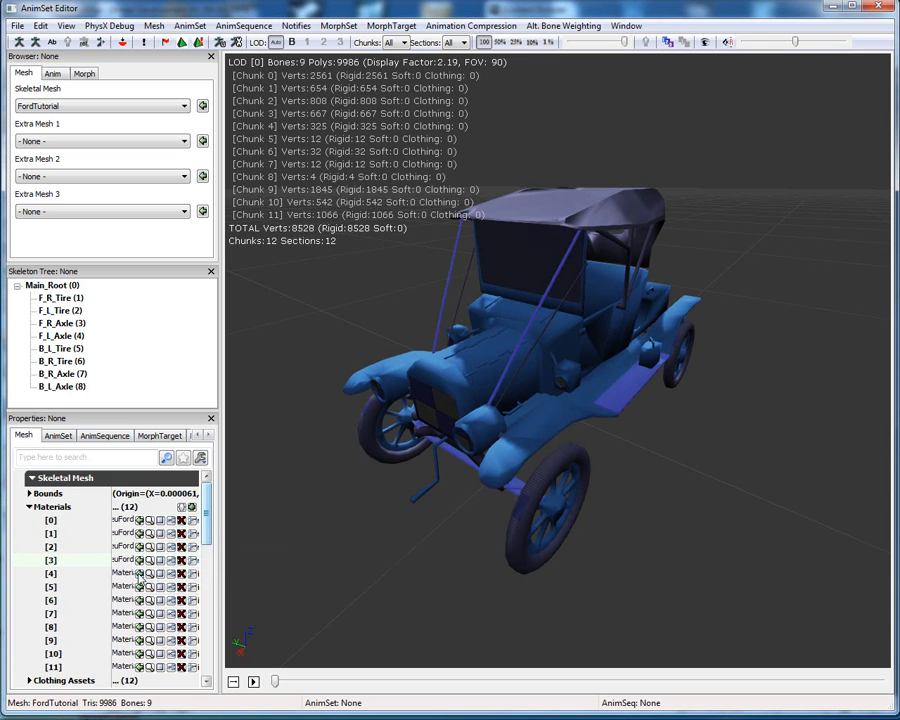
pyautogui.click(139, 574)
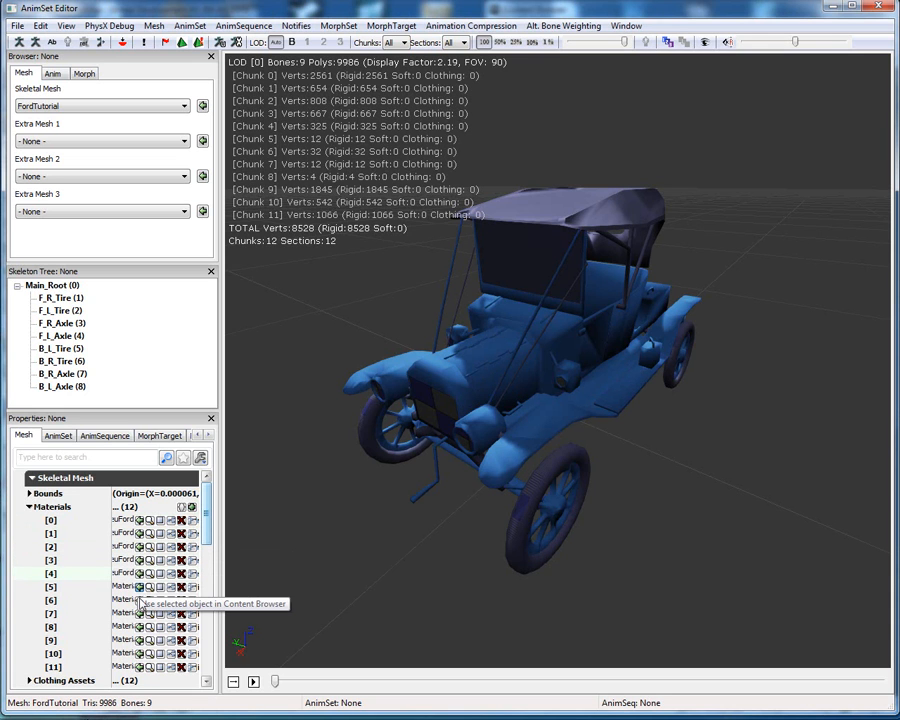
pyautogui.click(139, 588)
pyautogui.click(139, 601)
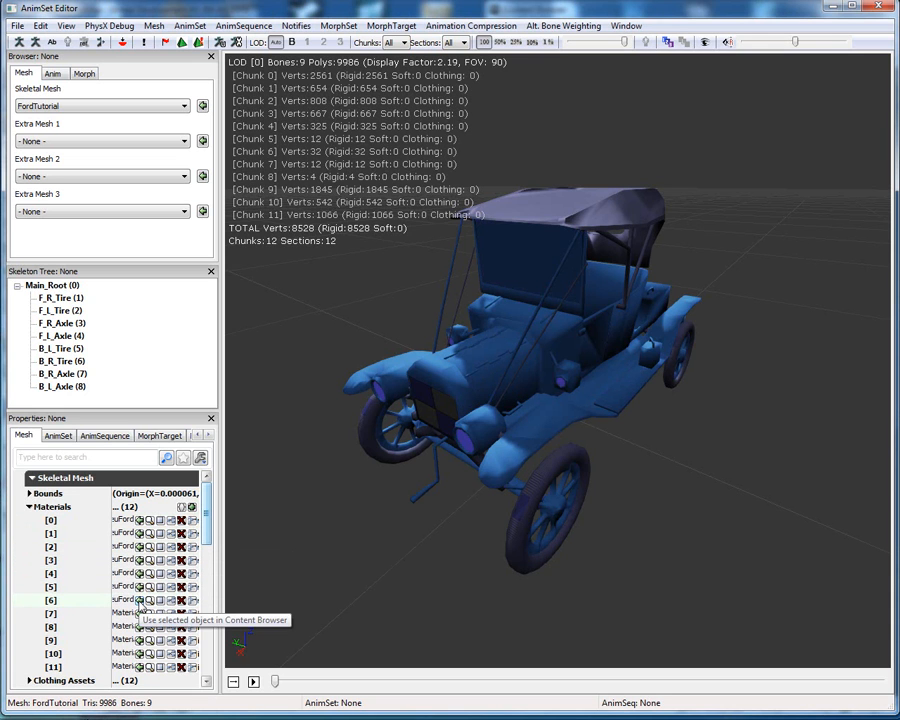
pyautogui.click(139, 614)
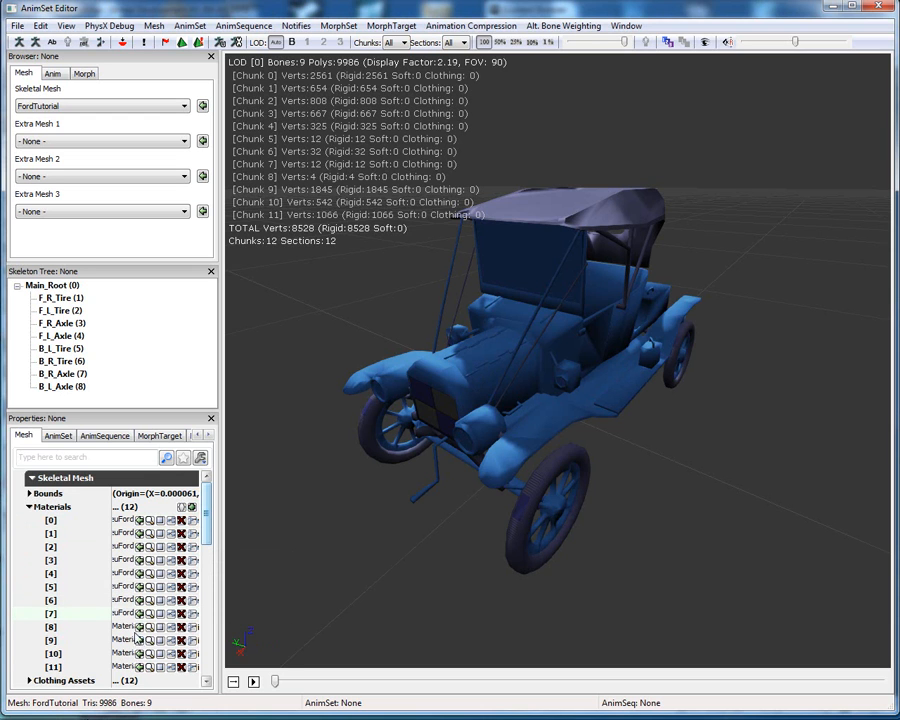
pyautogui.click(139, 627)
pyautogui.click(139, 641)
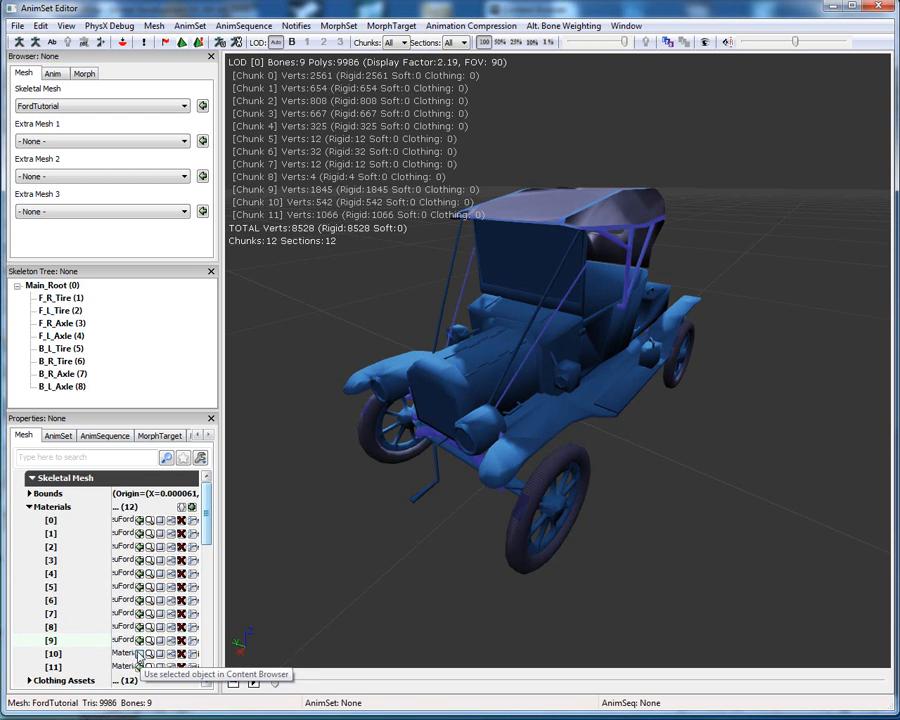
pyautogui.click(139, 654)
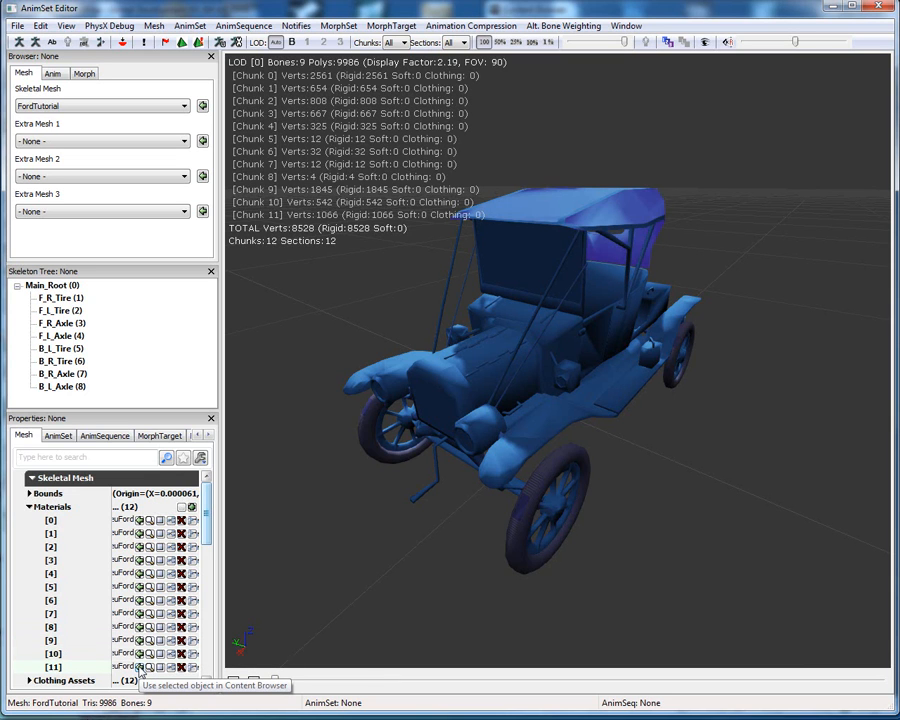
pyautogui.click(139, 667)
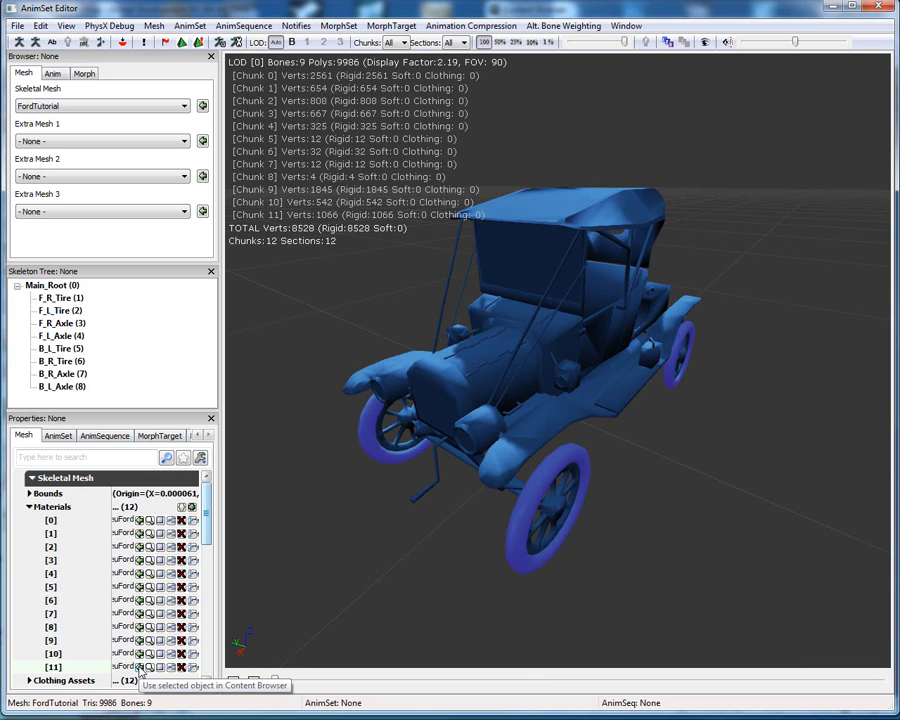
# Clear the material from slot 11, which covers the tires, and inspect the car model
pyautogui.click(181, 667)
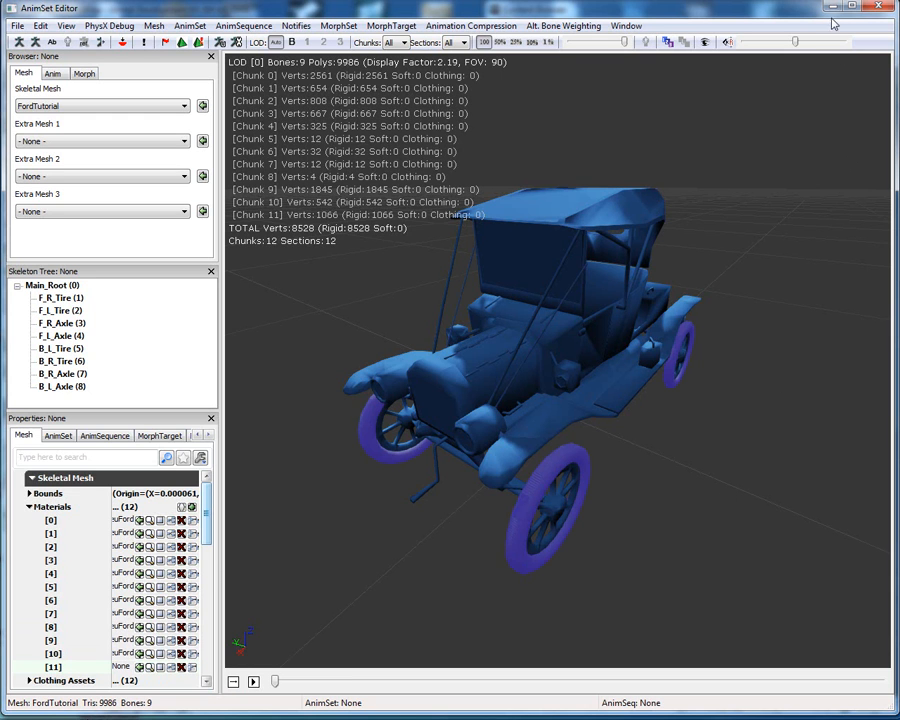
pyautogui.moveTo(699, 507)
pyautogui.mouseDown(button='right')
pyautogui.moveTo(687, 490)
pyautogui.moveTo(685, 505)
pyautogui.mouseUp(button='right')
pyautogui.moveTo(685, 505); pyautogui.dragTo(590, 505)
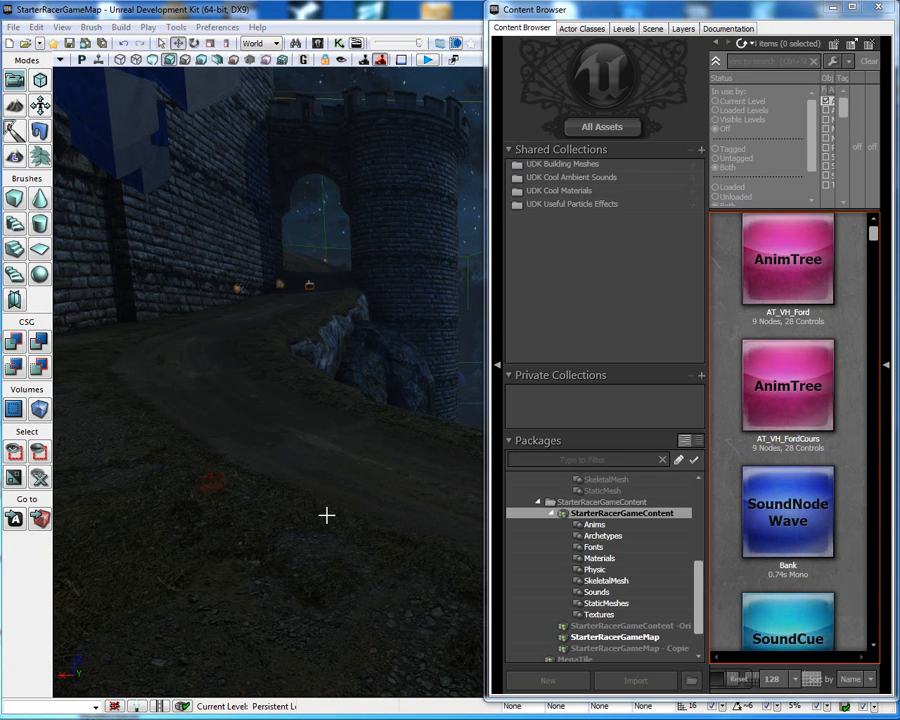
# Open the PlayerVehicle archetype from the Archetypes group and set its Skeletal Mesh to FordTutorial
pyautogui.click(595, 539)
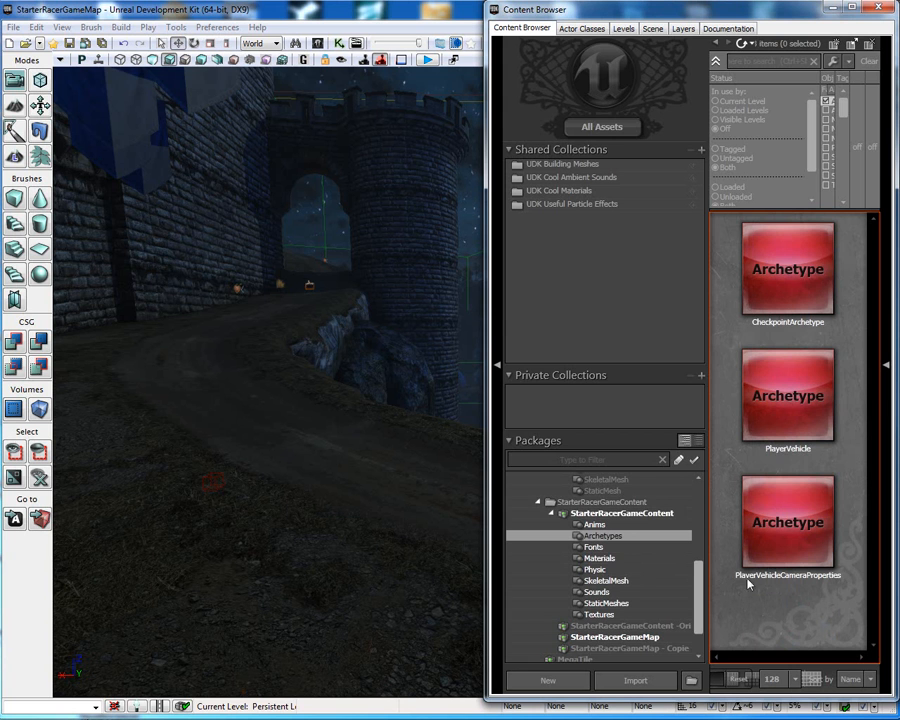
pyautogui.doubleClick(764, 389)
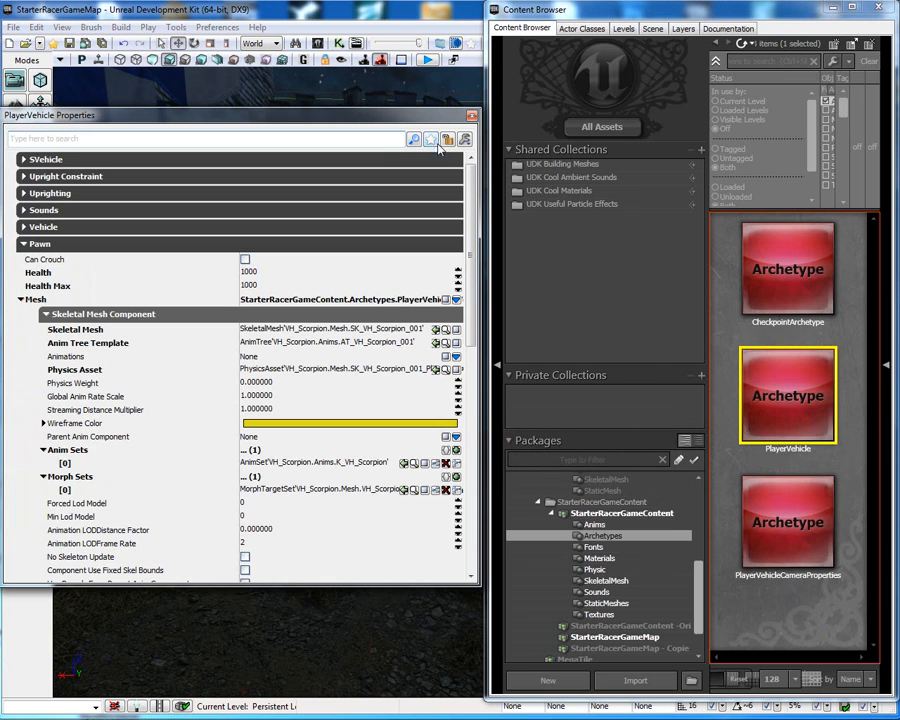
pyautogui.moveTo(354, 121); pyautogui.dragTo(354, 28)
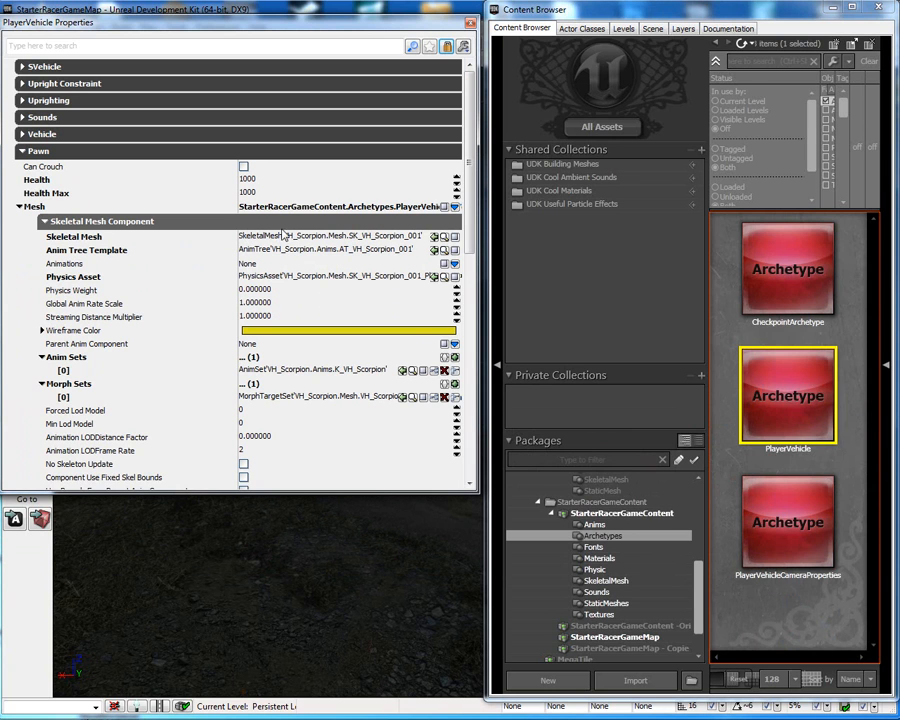
pyautogui.click(605, 581)
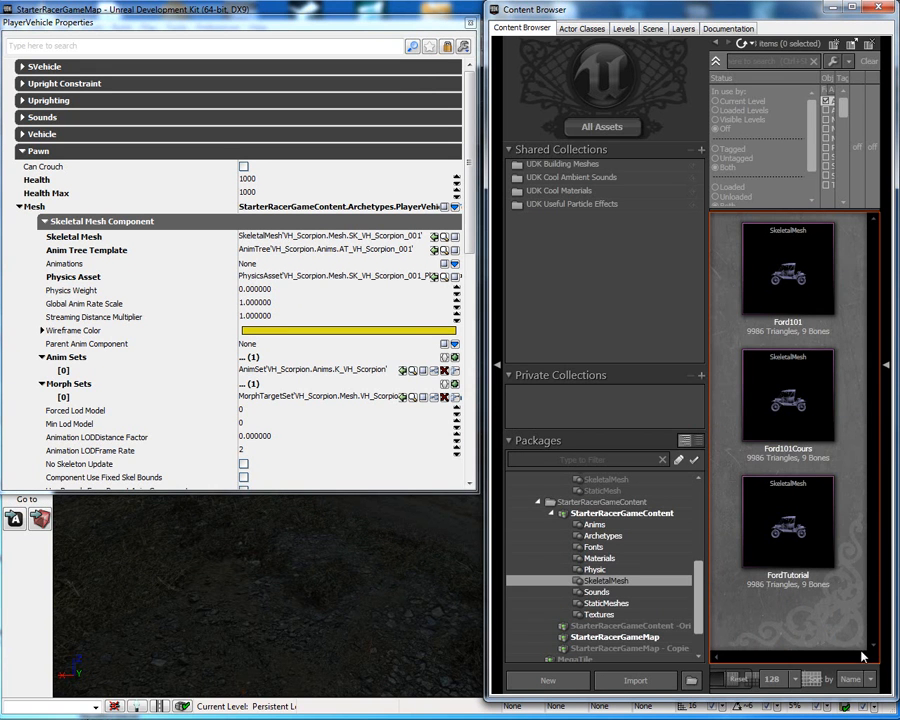
pyautogui.click(785, 530)
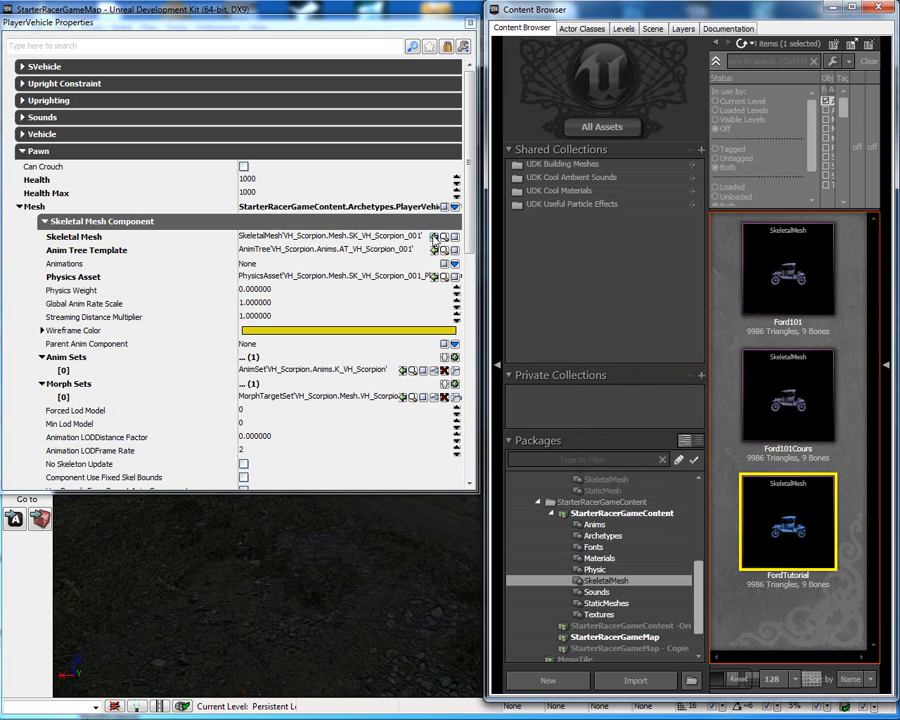
pyautogui.click(434, 237)
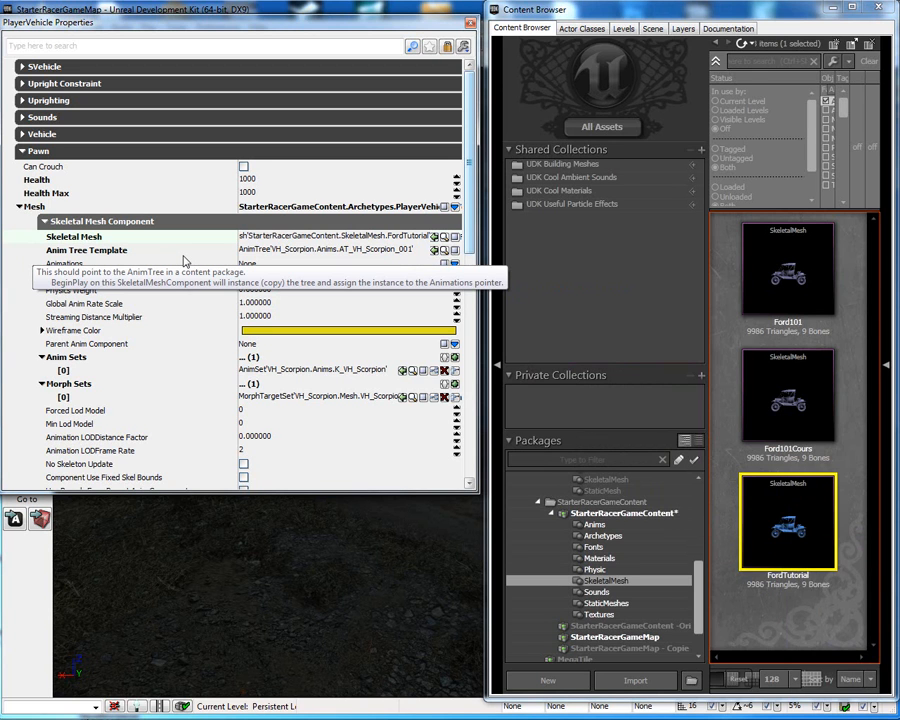
# Copy the AT_VH_Scorpion_001 anim tree into StarterRacerGameContent's Anims group as FordTutorial and assign the copy as PlayerVehicle's Anim Tree Template
pyautogui.click(445, 250)
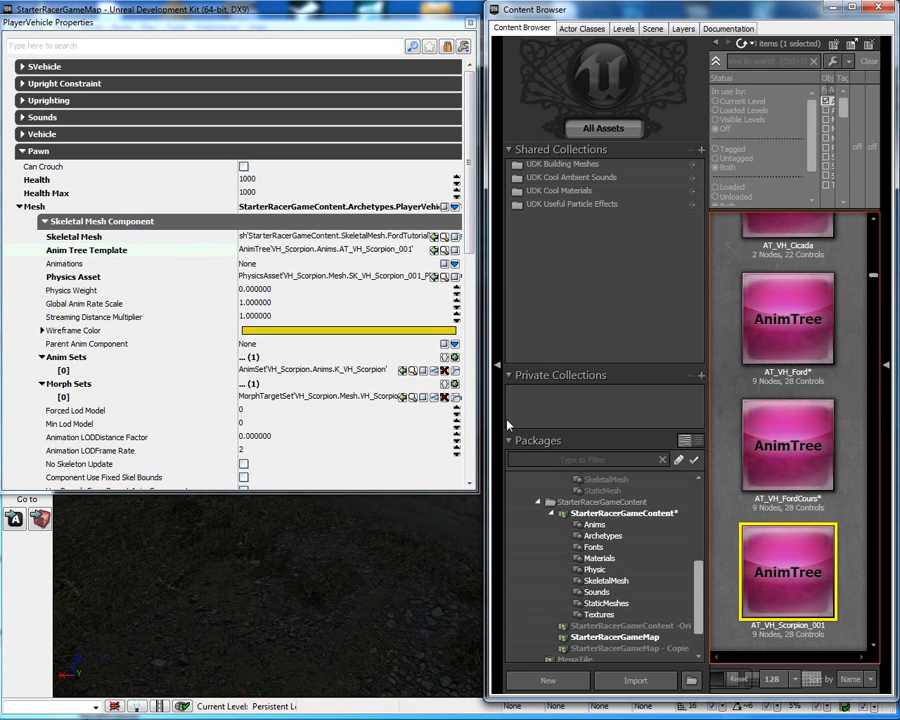
pyautogui.moveTo(784, 581)
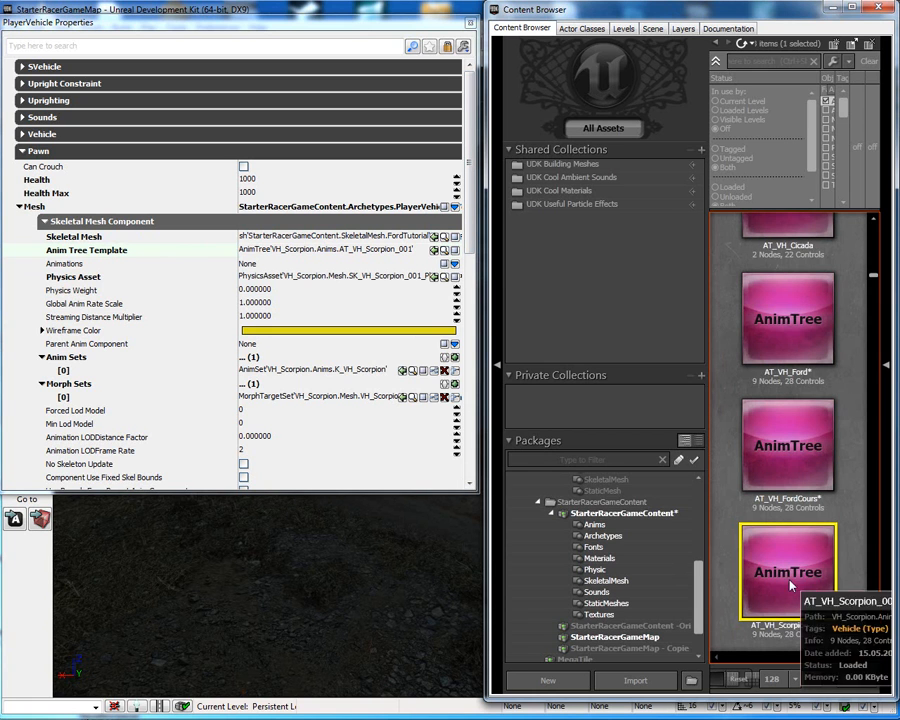
pyautogui.rightClick(751, 543)
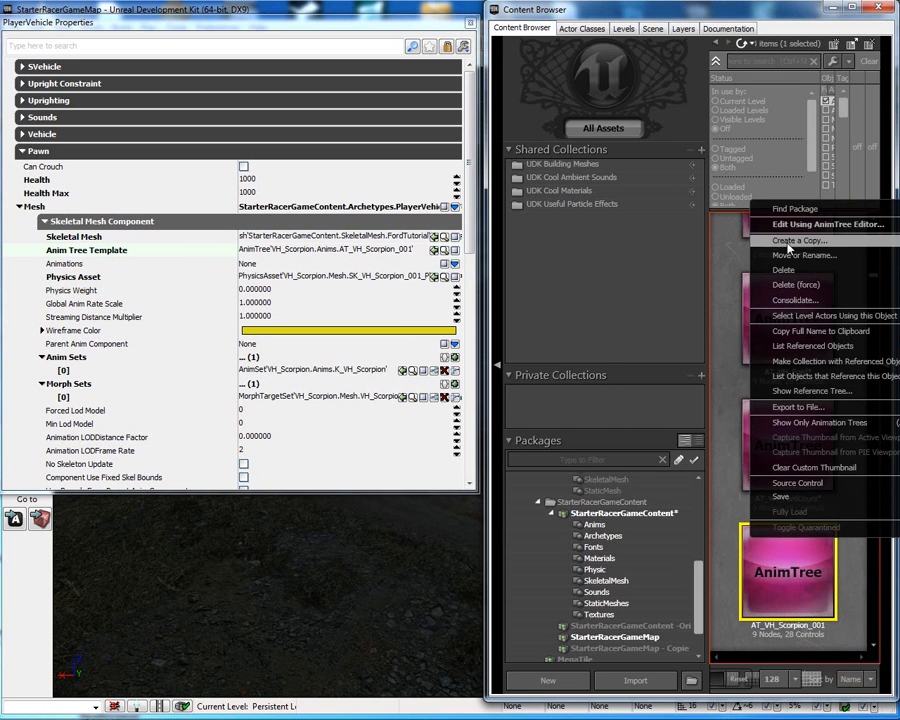
pyautogui.click(799, 240)
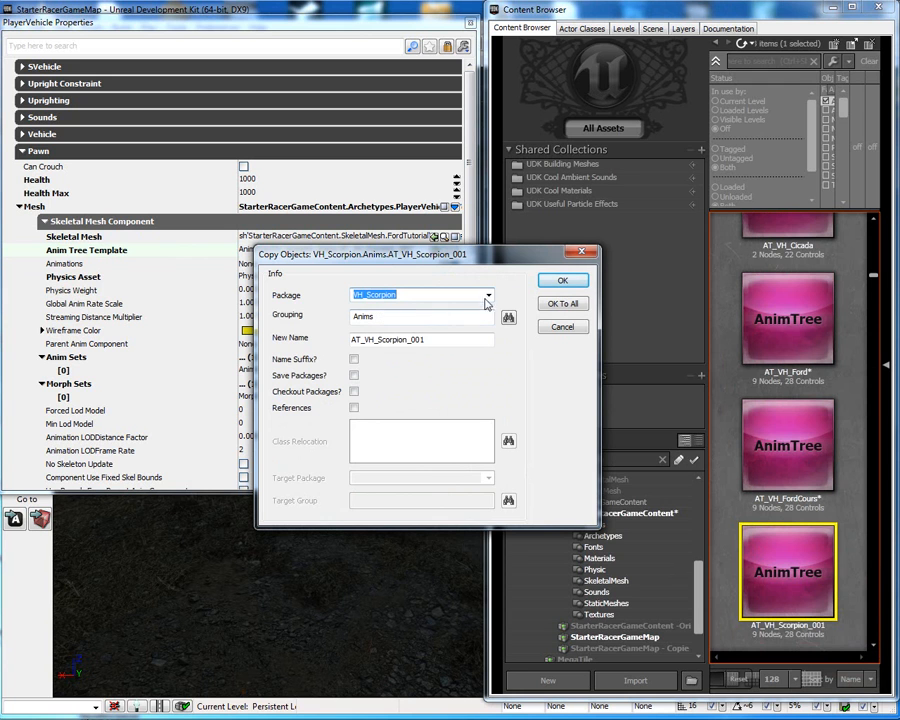
pyautogui.moveTo(460, 253); pyautogui.dragTo(400, 149)
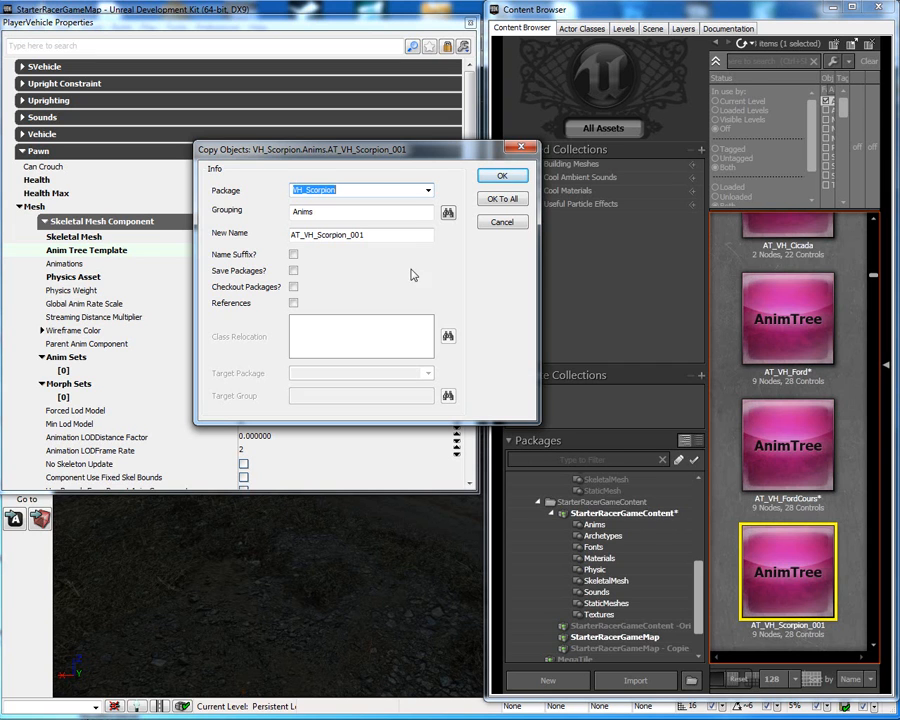
pyautogui.scroll(-1, 346, 194)
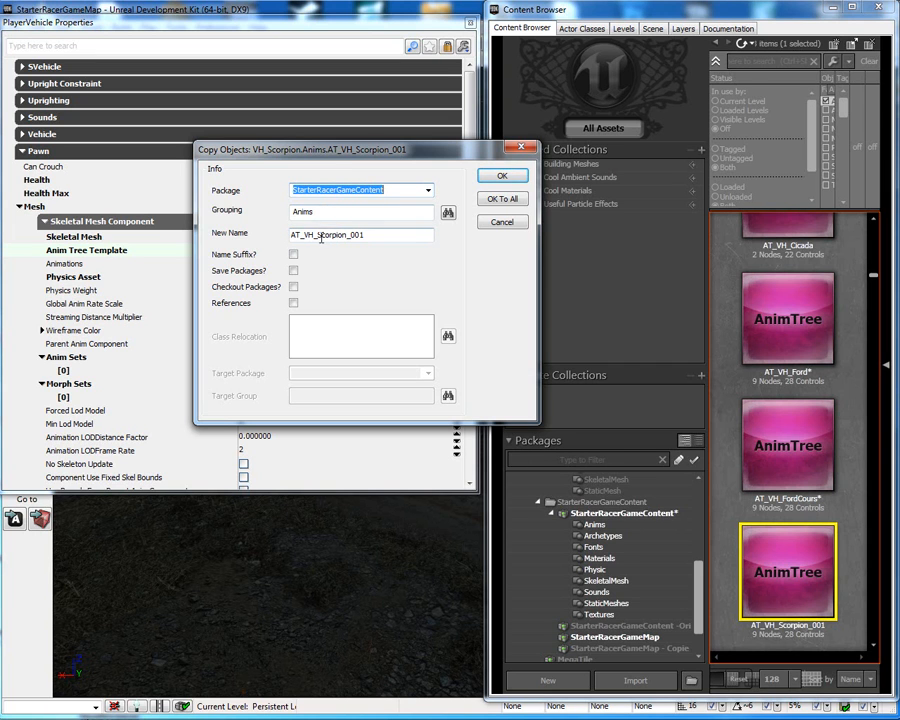
pyautogui.moveTo(291, 234); pyautogui.dragTo(368, 238)
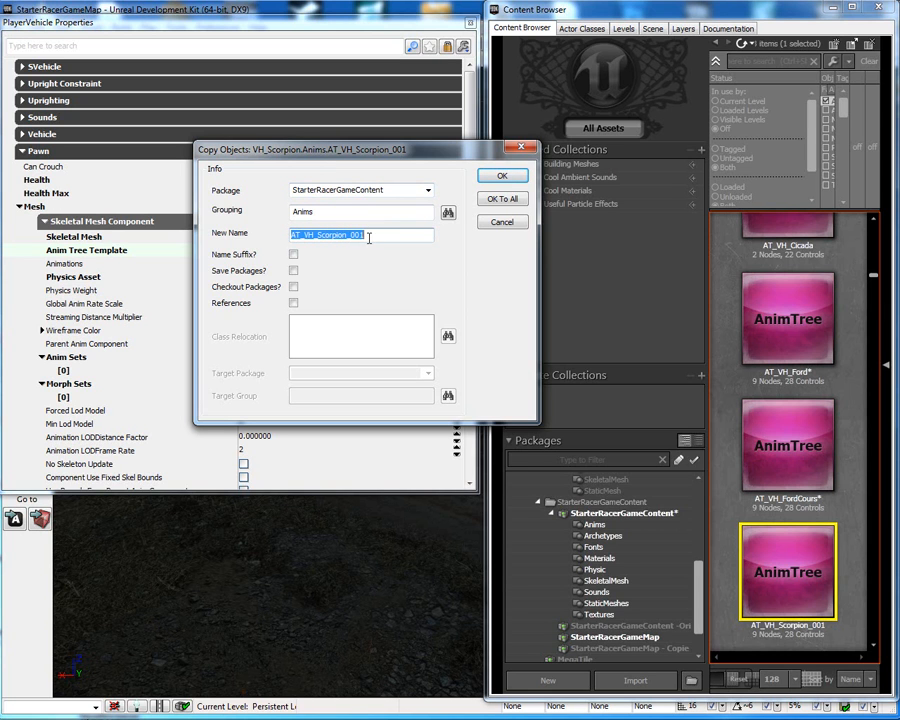
pyautogui.write('FordTutorial')
pyautogui.click(499, 176)
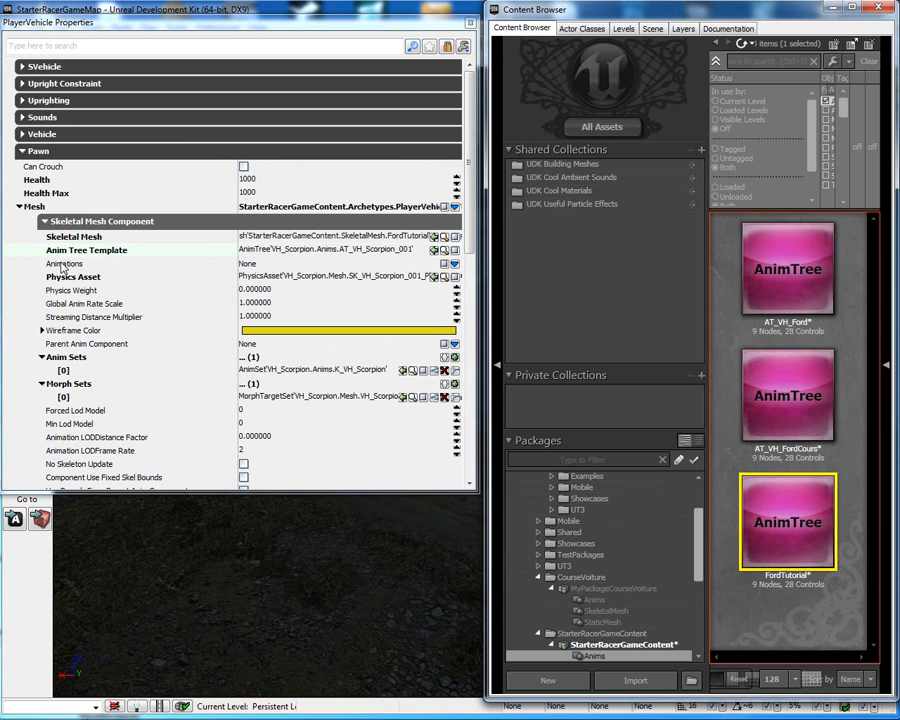
pyautogui.click(434, 249)
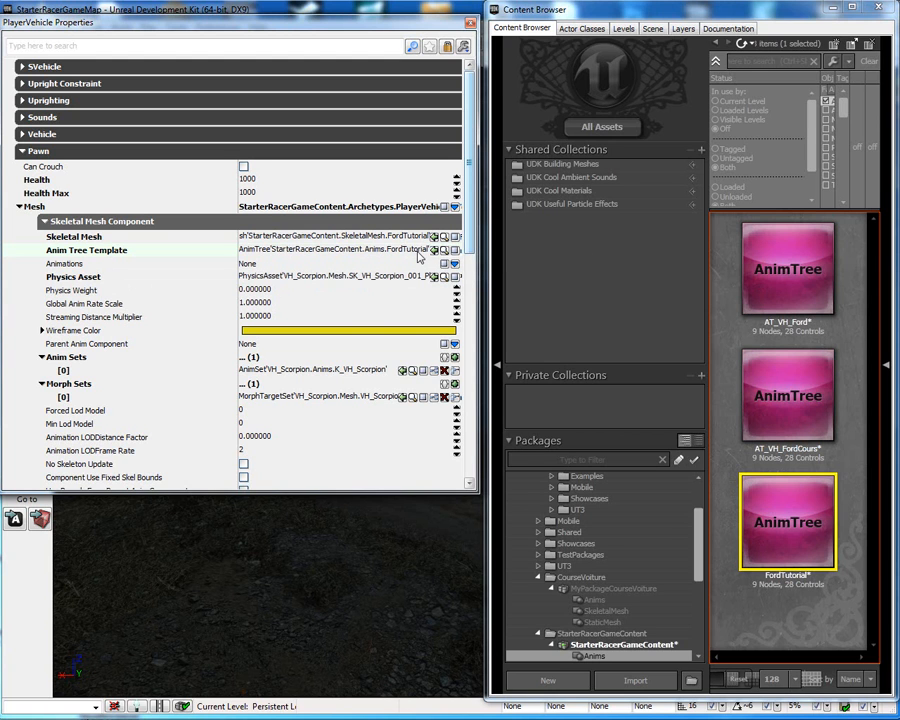
# Open the FordTutorial anim tree in the AnimTree Editor and set its Preview Skel Mesh to the FordTutorial skeletal mesh
pyautogui.moveTo(757, 521)
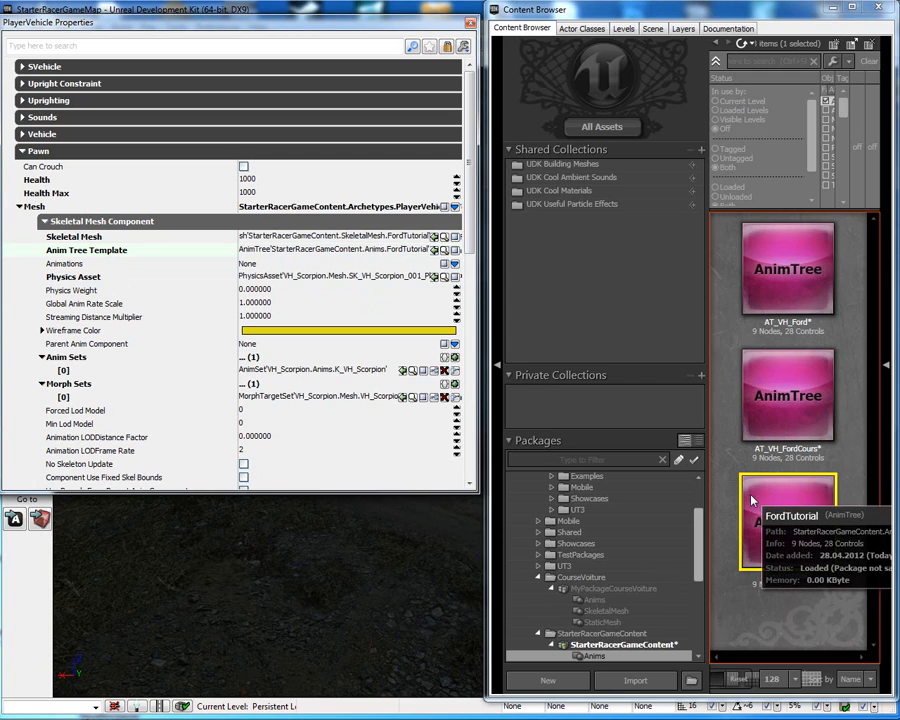
pyautogui.doubleClick(752, 500)
pyautogui.moveTo(472, 185); pyautogui.dragTo(496, 97)
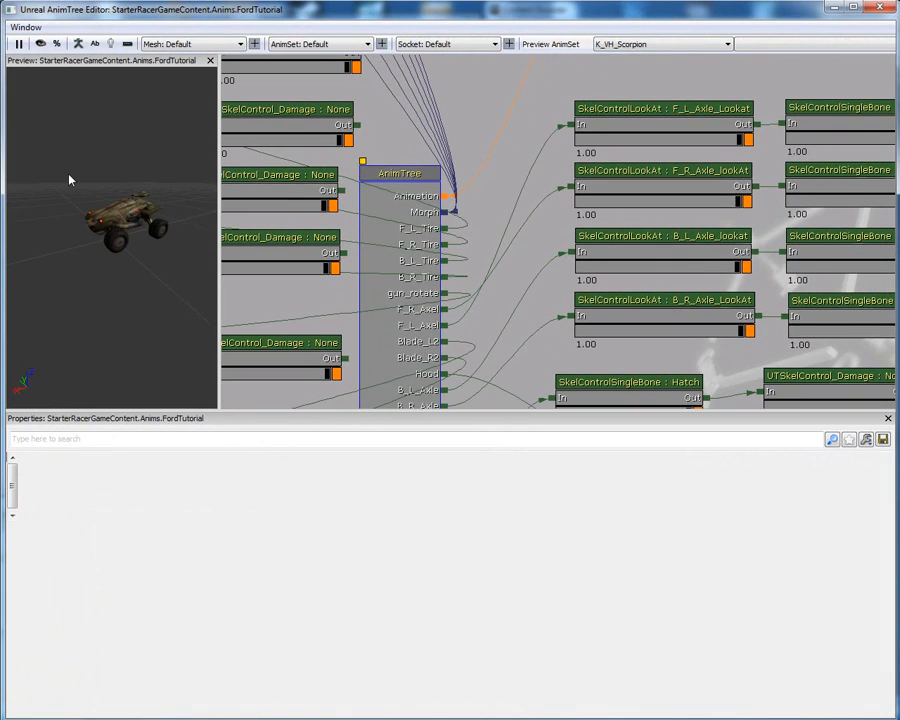
pyautogui.click(379, 293)
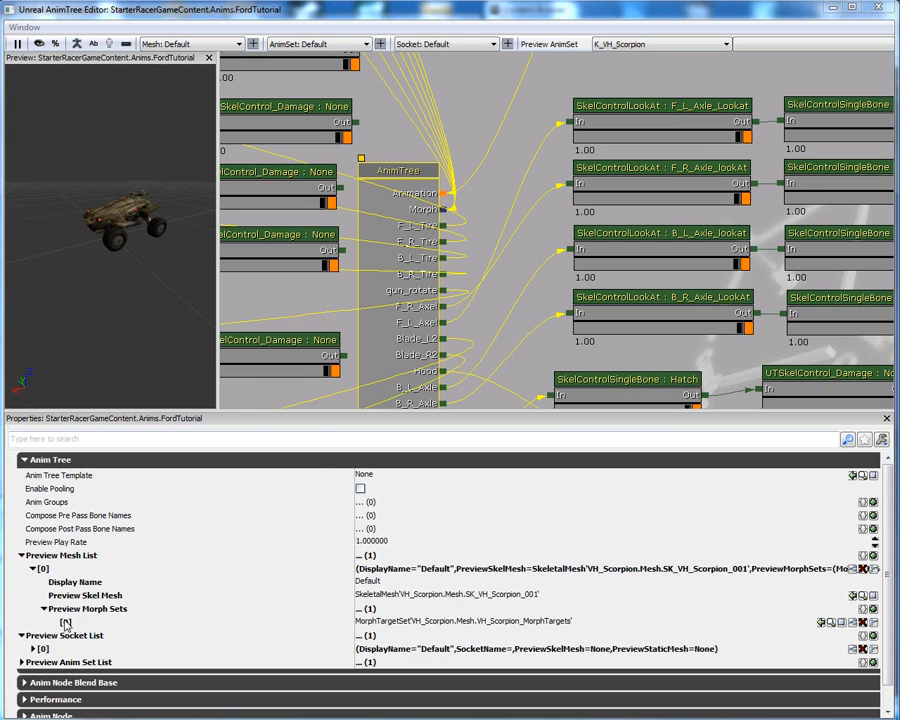
pyautogui.click(853, 596)
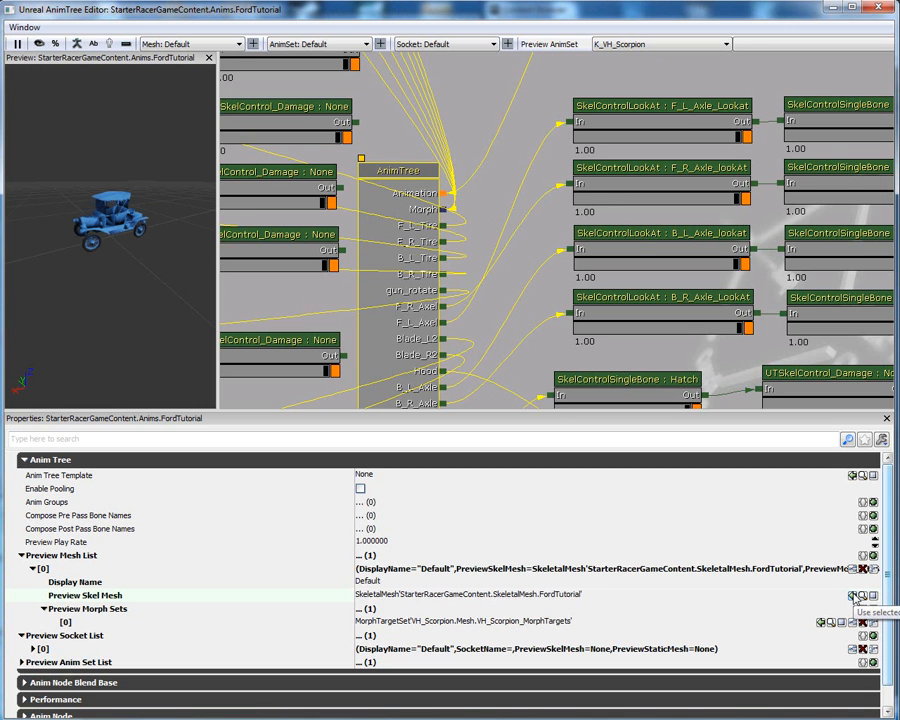
pyautogui.moveTo(123, 291); pyautogui.dragTo(123, 240)
pyautogui.moveTo(61, 287); pyautogui.dragTo(185, 297)
pyautogui.moveTo(175, 347); pyautogui.dragTo(168, 312)
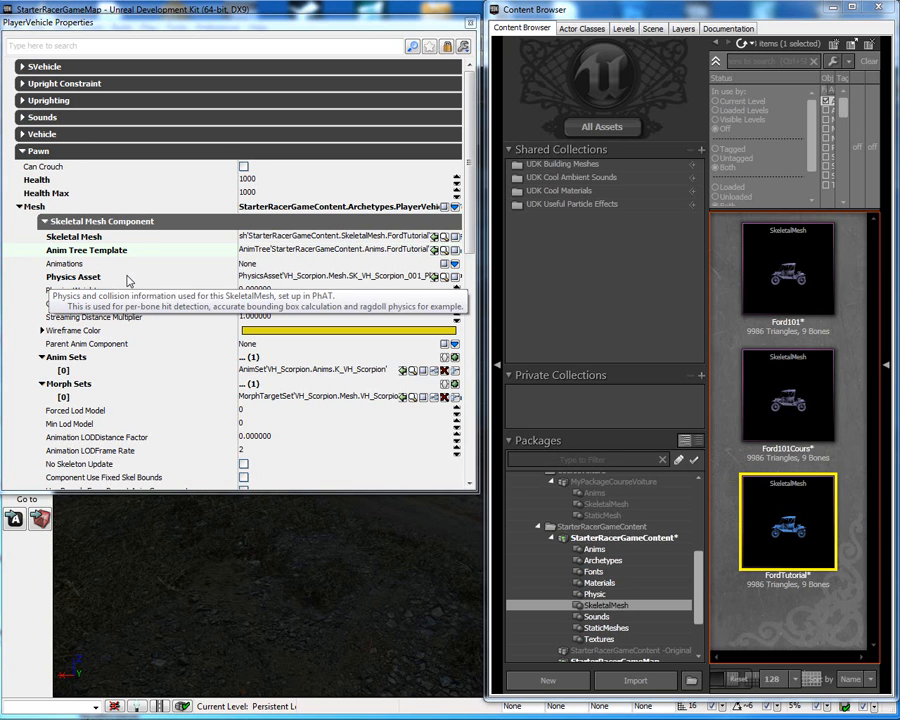
# Copy PlayerVehicle's physics asset SK_VH_Scorpion_001_Physics into the StarterRacerGameContent package, group Physic, with the name FordTutorial_Physics
pyautogui.click(446, 278)
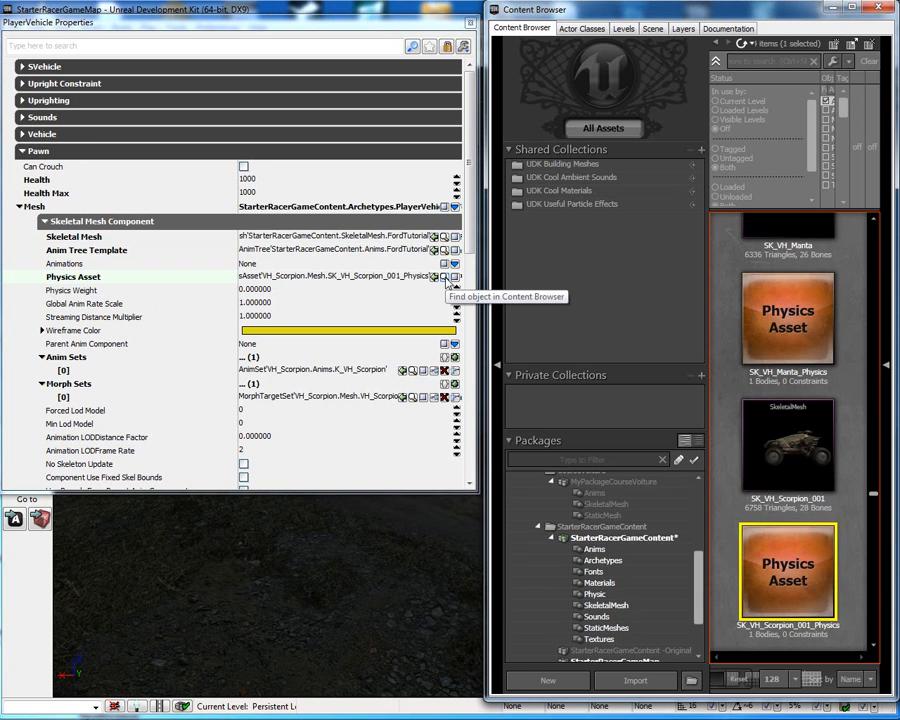
pyautogui.rightClick(748, 541)
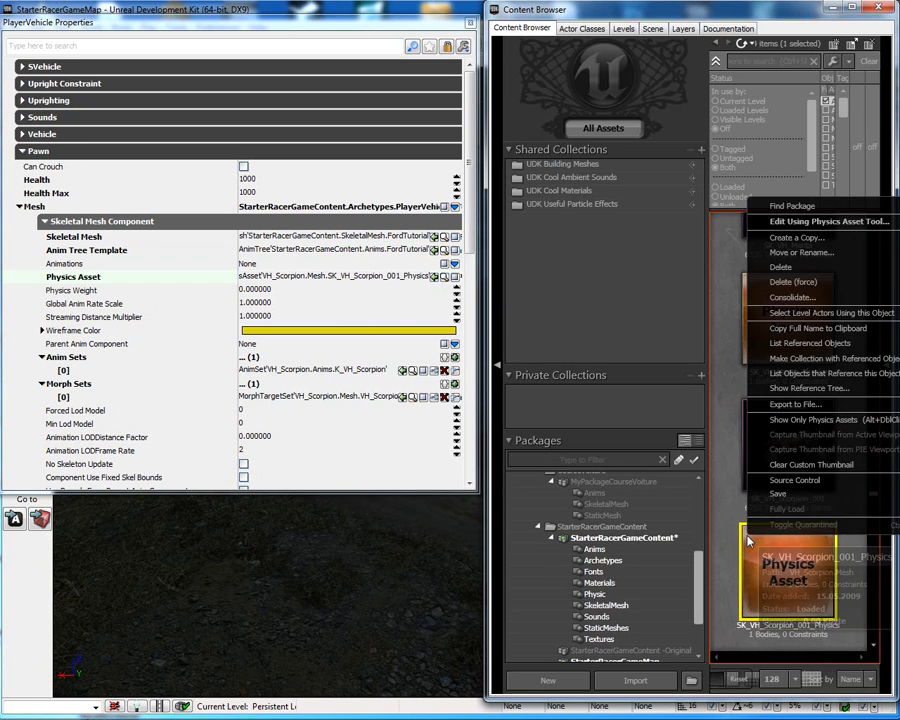
pyautogui.click(795, 237)
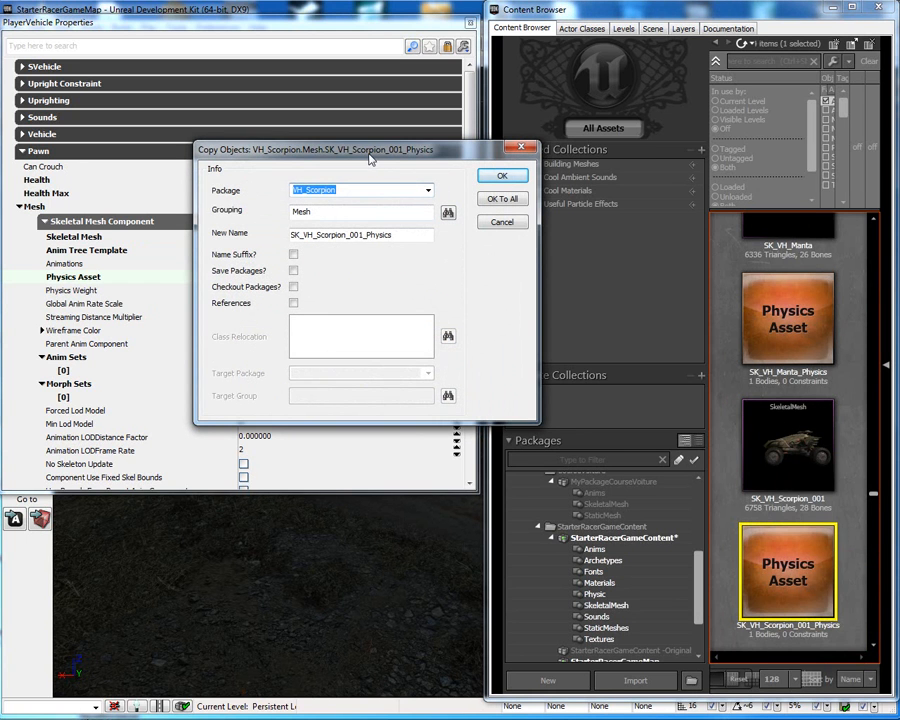
pyautogui.moveTo(370, 159); pyautogui.dragTo(386, 152)
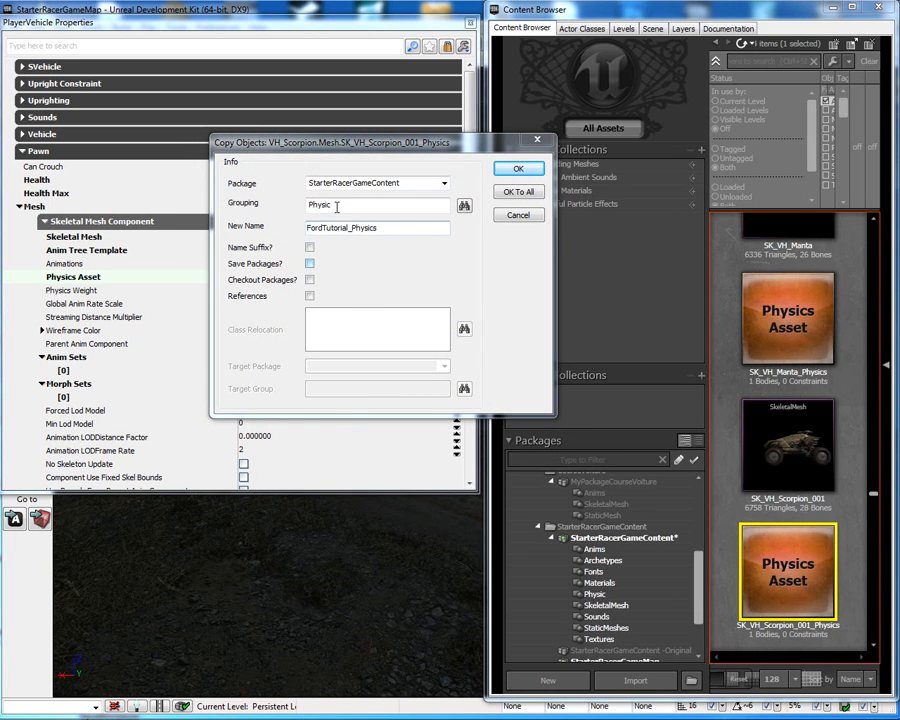
pyautogui.doubleClick(342, 205)
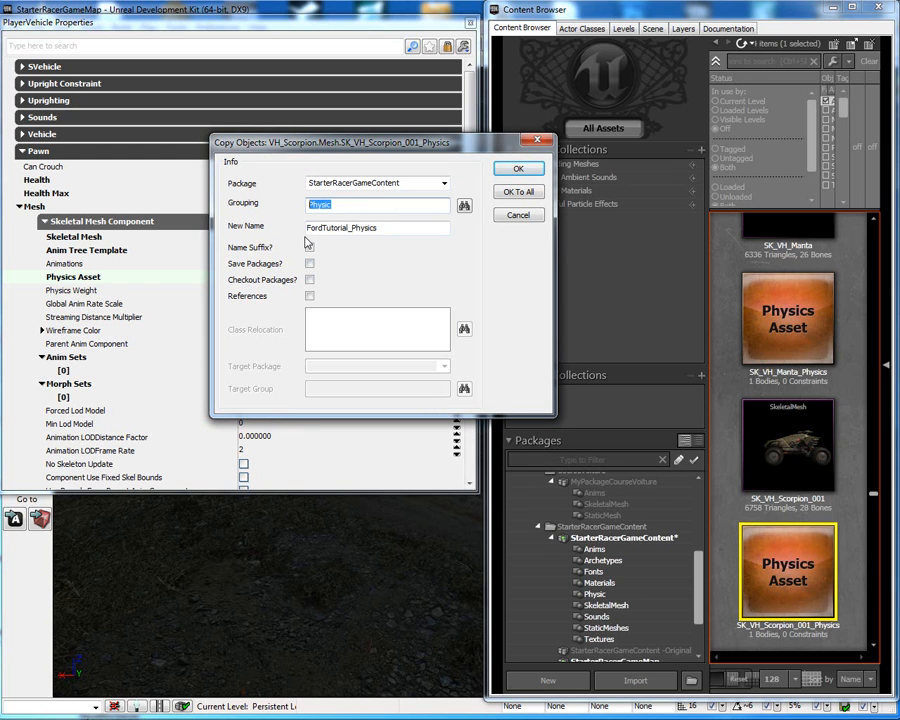
pyautogui.click(513, 195)
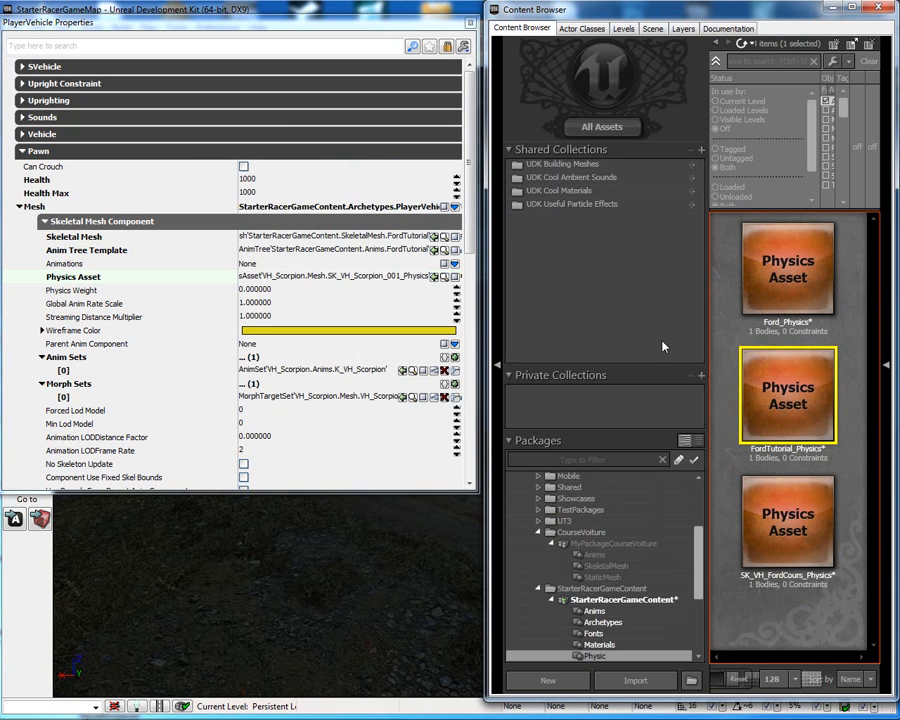
# Open FordTutorial_Physics in the Physics Asset Tool and run the simulation to check how the vehicle rests on the floor
pyautogui.moveTo(760, 384)
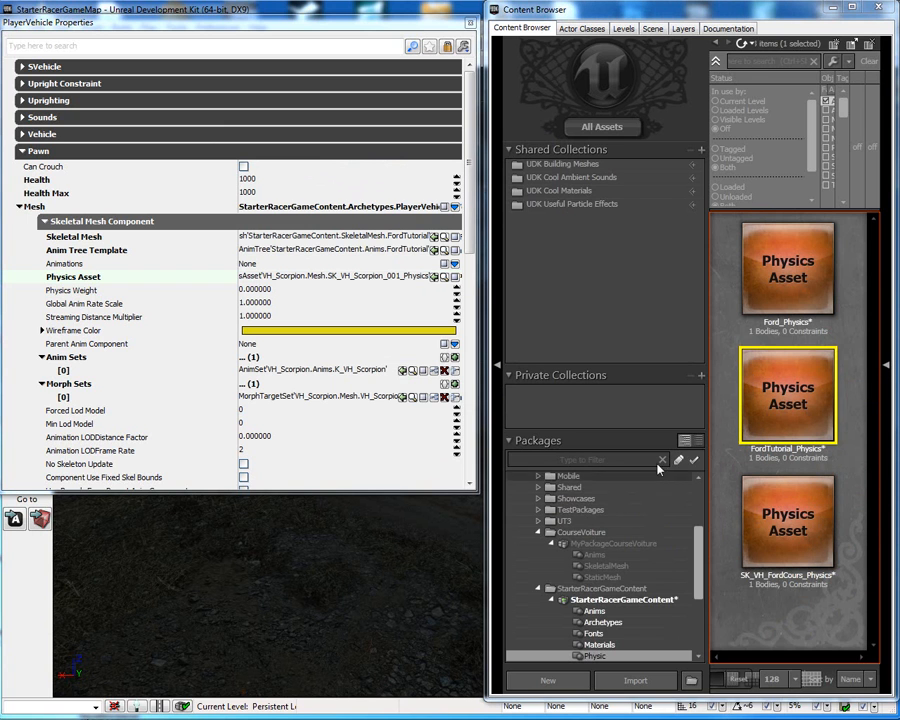
pyautogui.doubleClick(768, 400)
pyautogui.moveTo(338, 370); pyautogui.dragTo(420, 442)
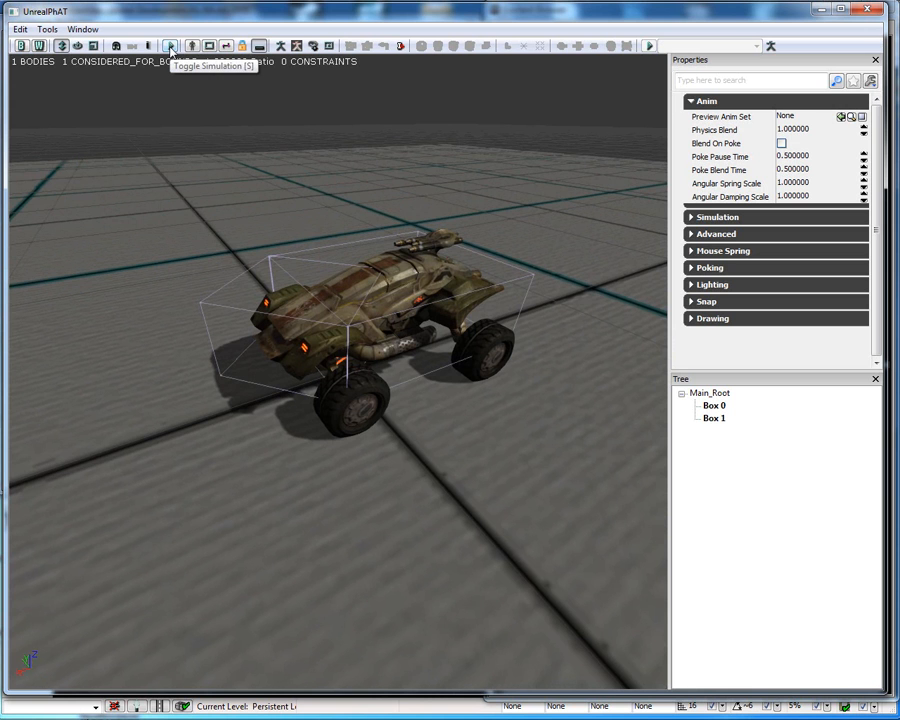
pyautogui.click(170, 47)
pyautogui.click(170, 47)
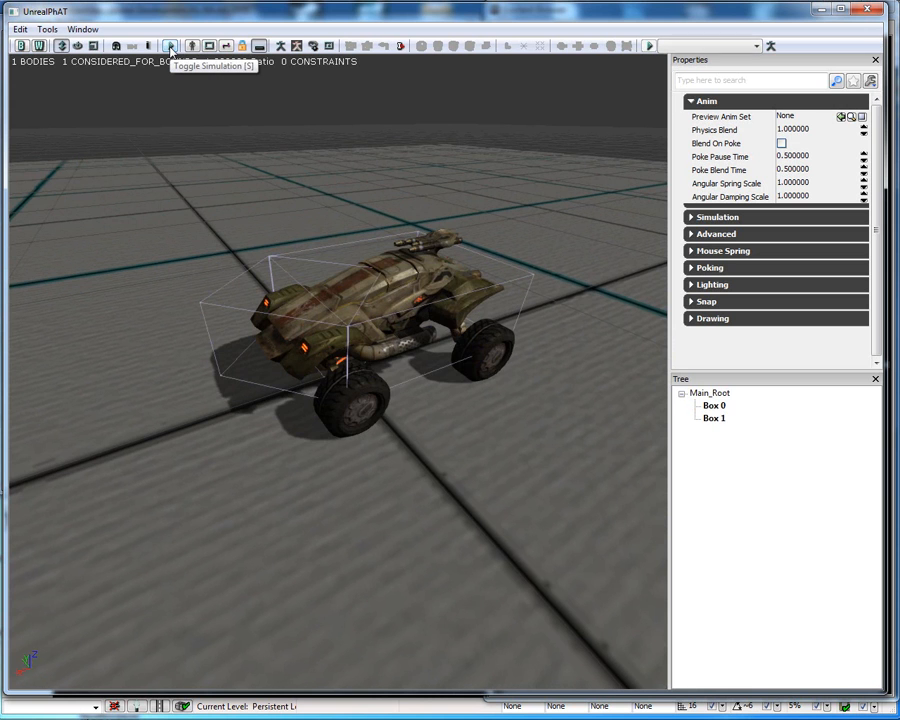
pyautogui.click(170, 47)
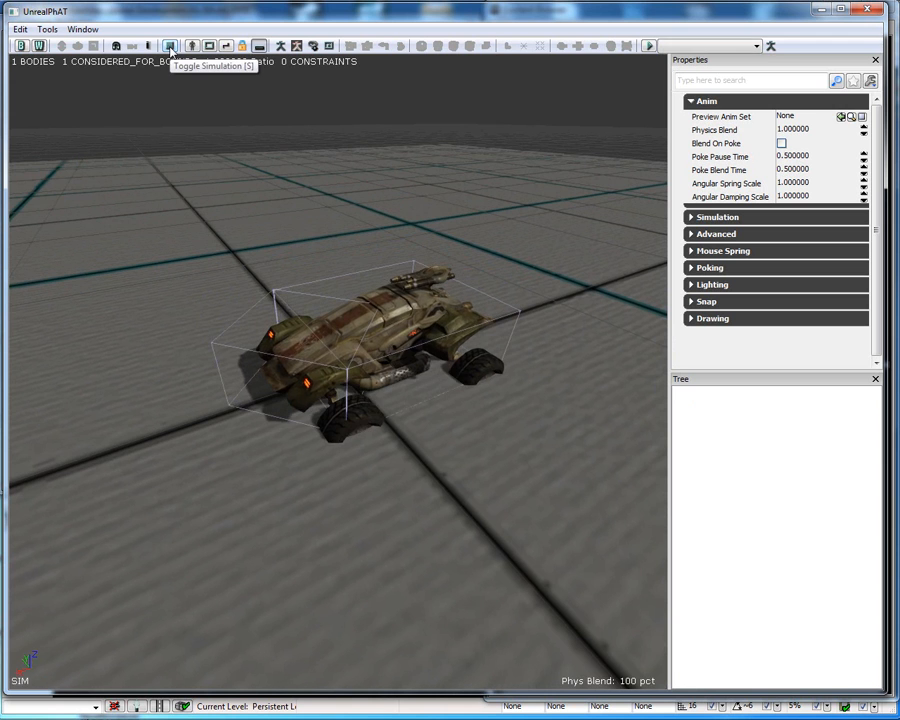
pyautogui.click(170, 47)
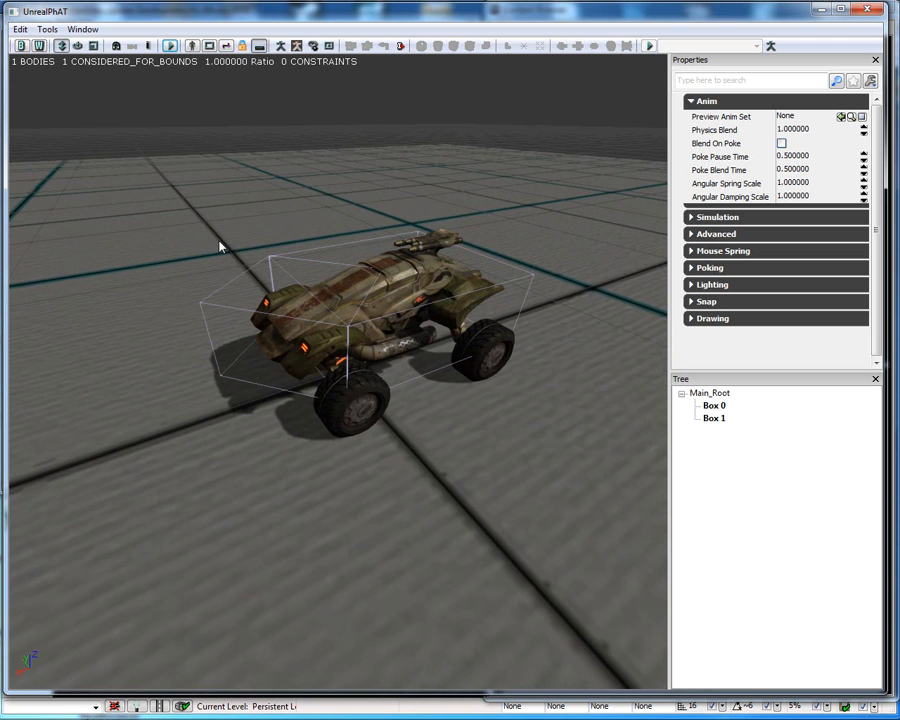
# Select the FordTutorial skeletal mesh in the SkeletalMesh group and make it the default skeletal mesh of FordTutorial_Physics
pyautogui.click(821, 10)
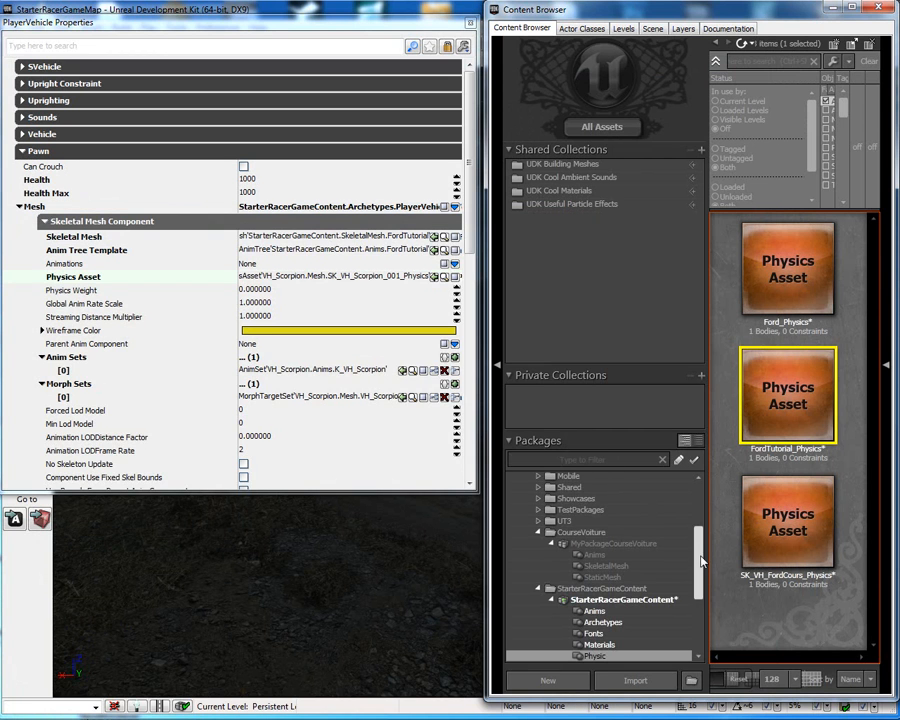
pyautogui.scroll(-1, 698, 572)
pyautogui.scroll(-1, 698, 572)
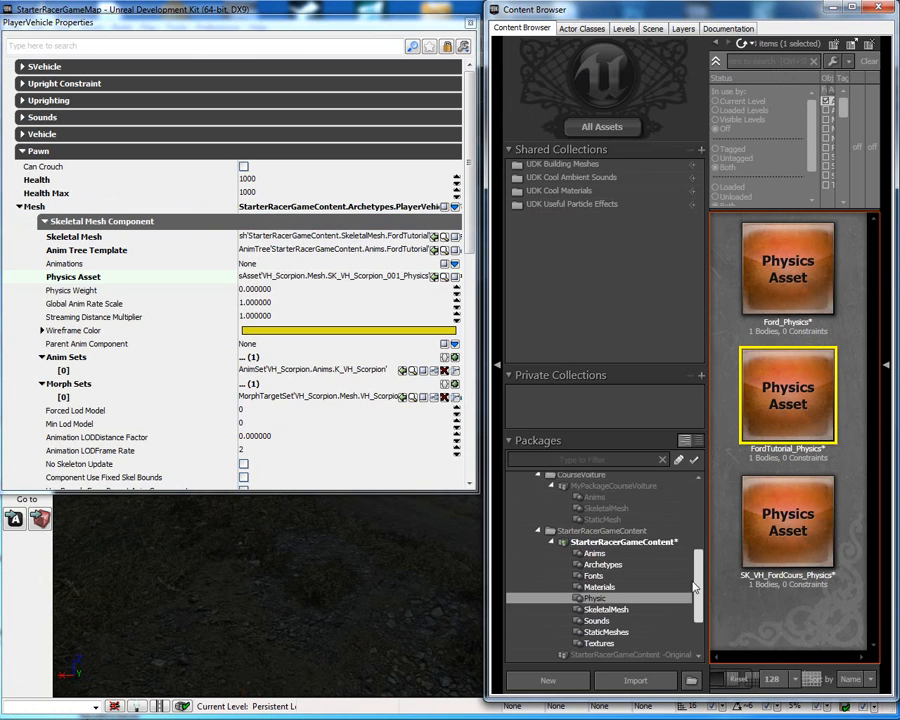
pyautogui.click(611, 610)
pyautogui.click(793, 530)
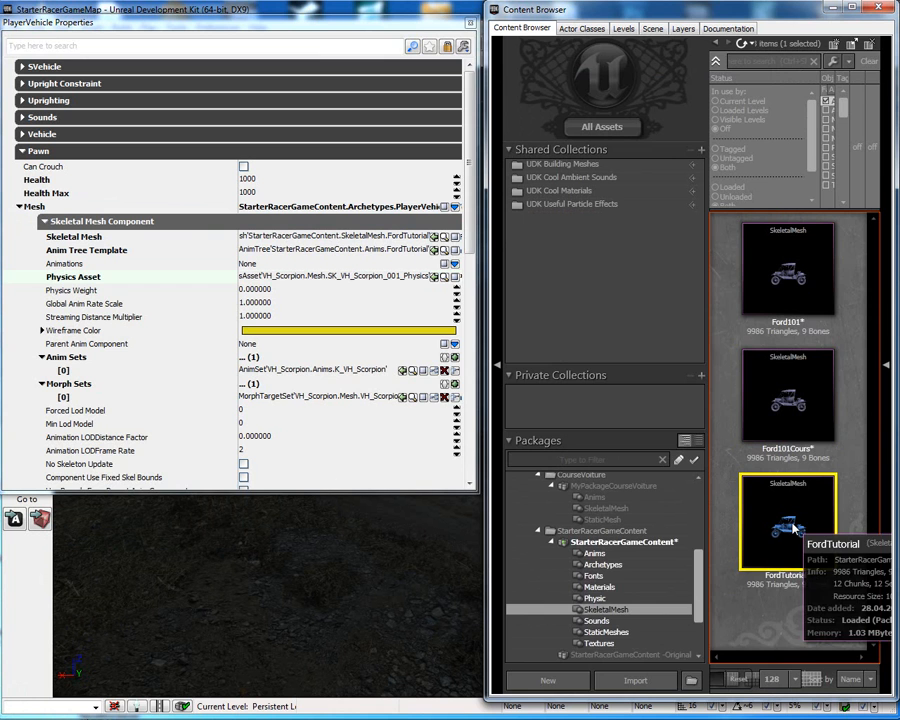
pyautogui.click(110, 718)
pyautogui.click(110, 715)
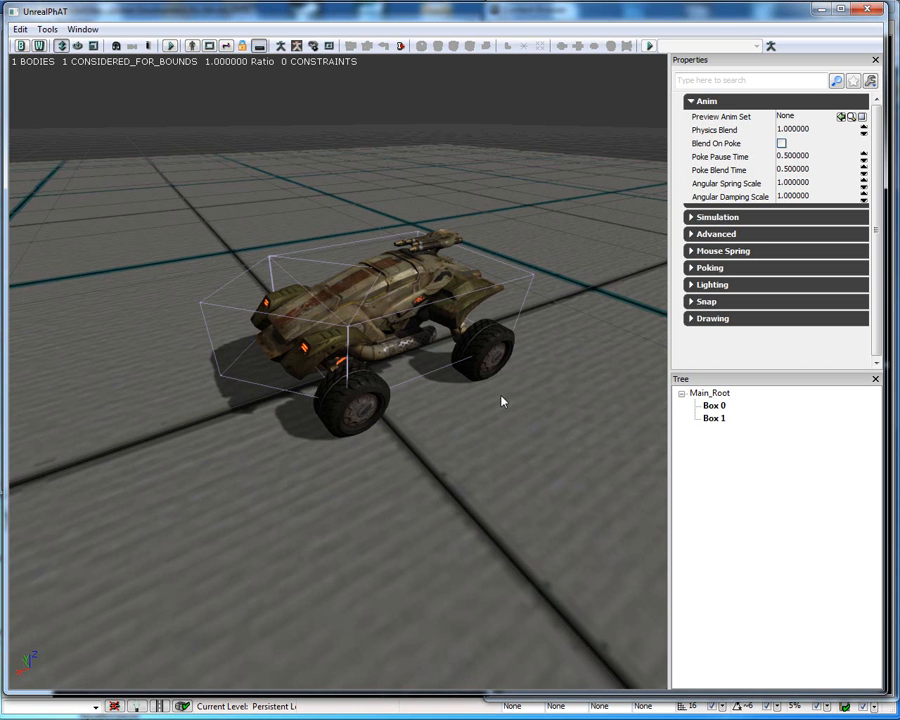
pyautogui.click(20, 29)
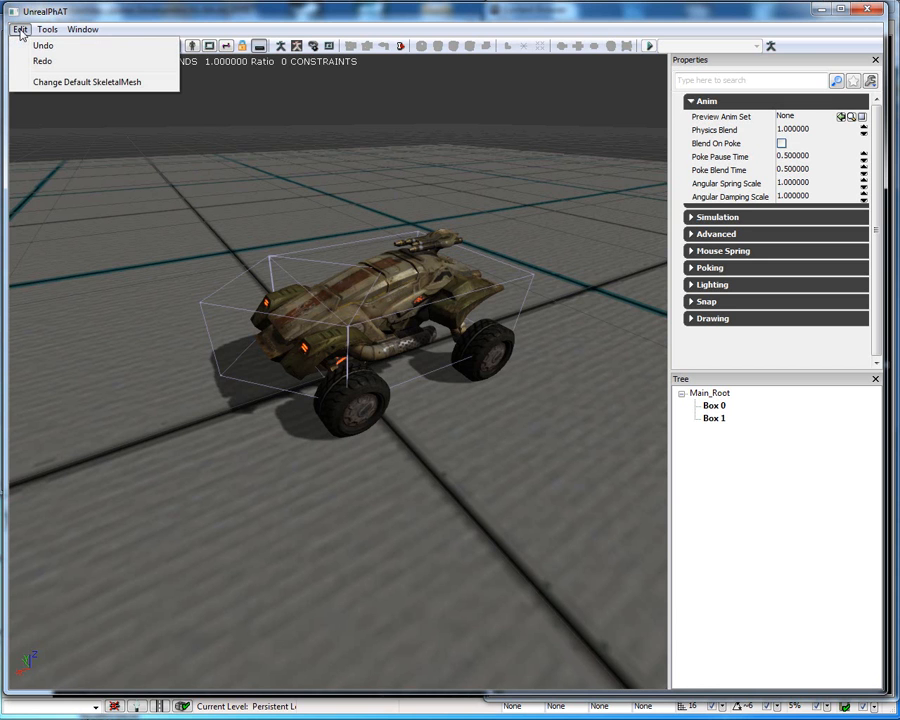
pyautogui.click(73, 86)
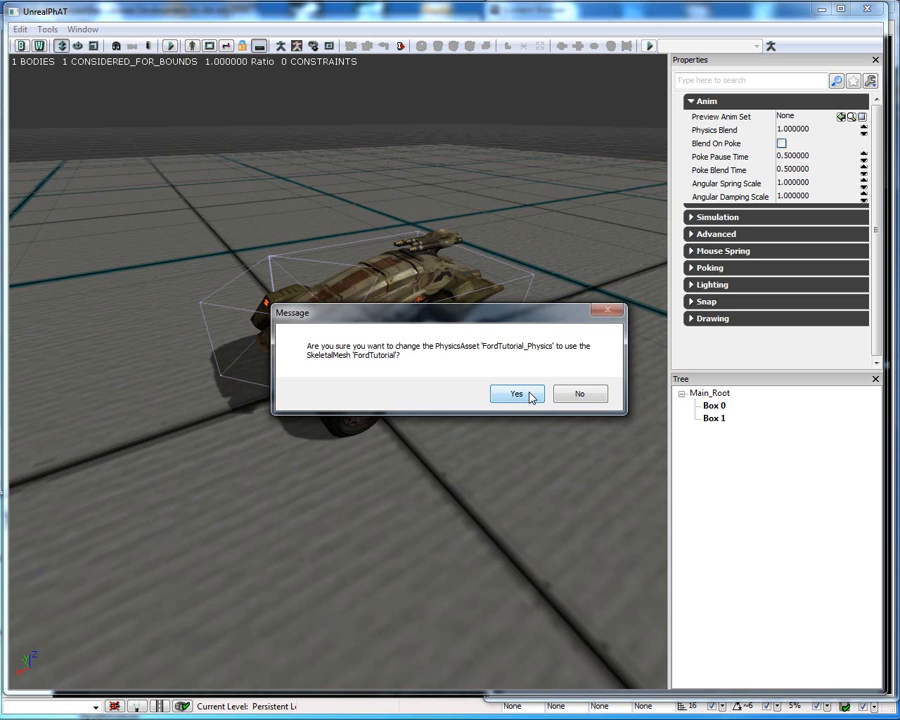
pyautogui.click(531, 396)
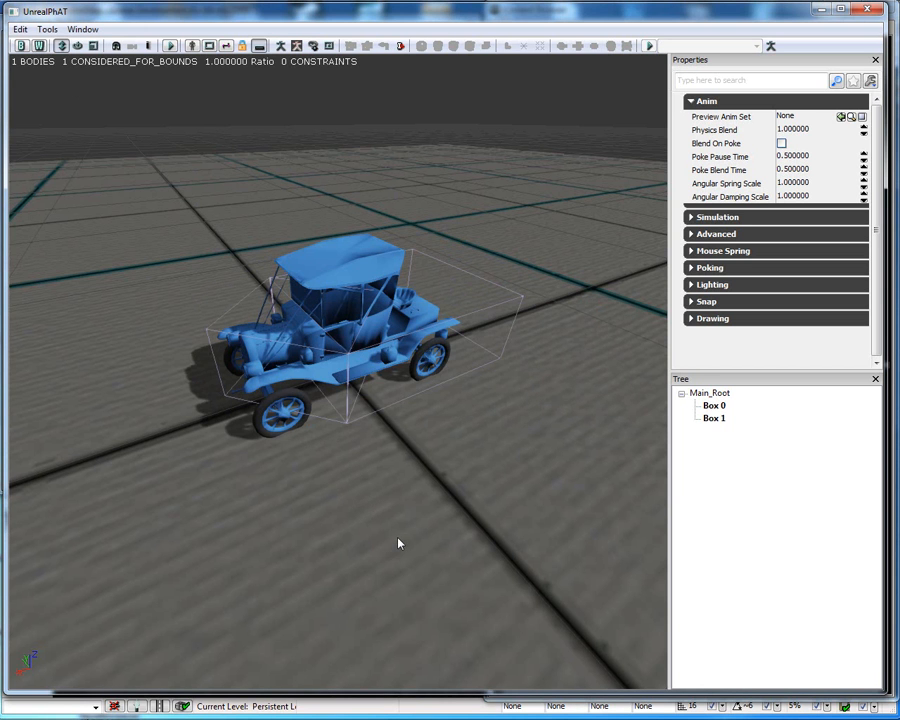
# Run and stop the physics simulation to check the Ford car against its collision boxes
pyautogui.moveTo(378, 539); pyautogui.dragTo(369, 514)
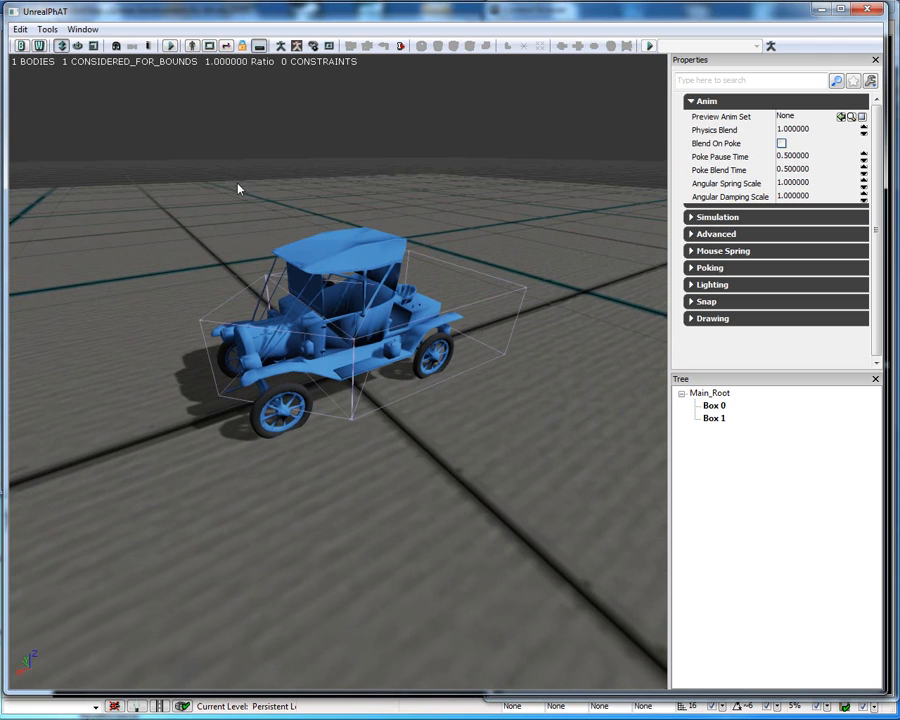
pyautogui.click(170, 46)
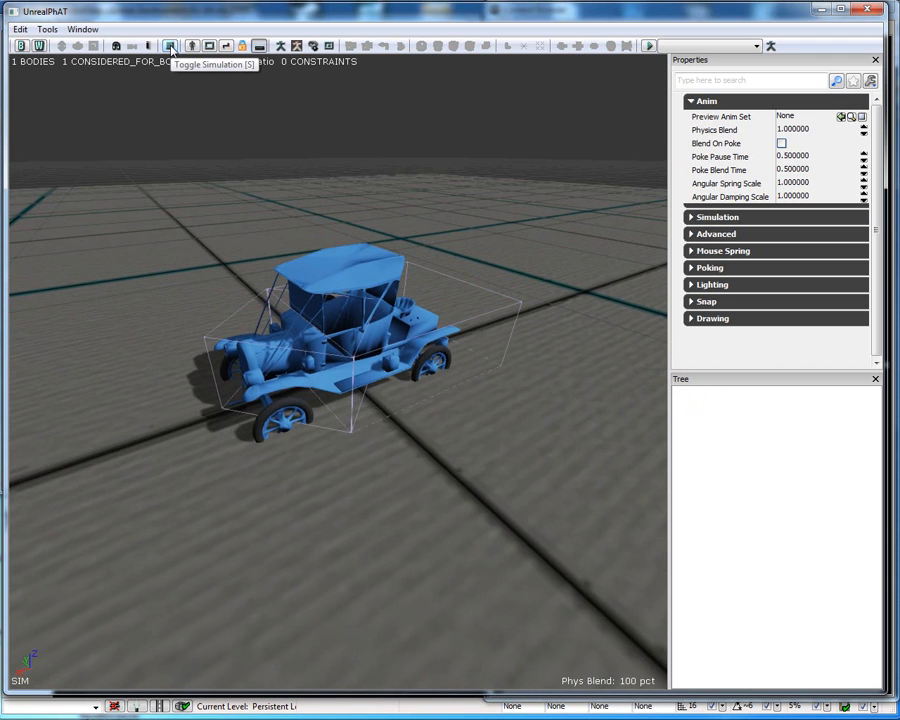
pyautogui.click(170, 46)
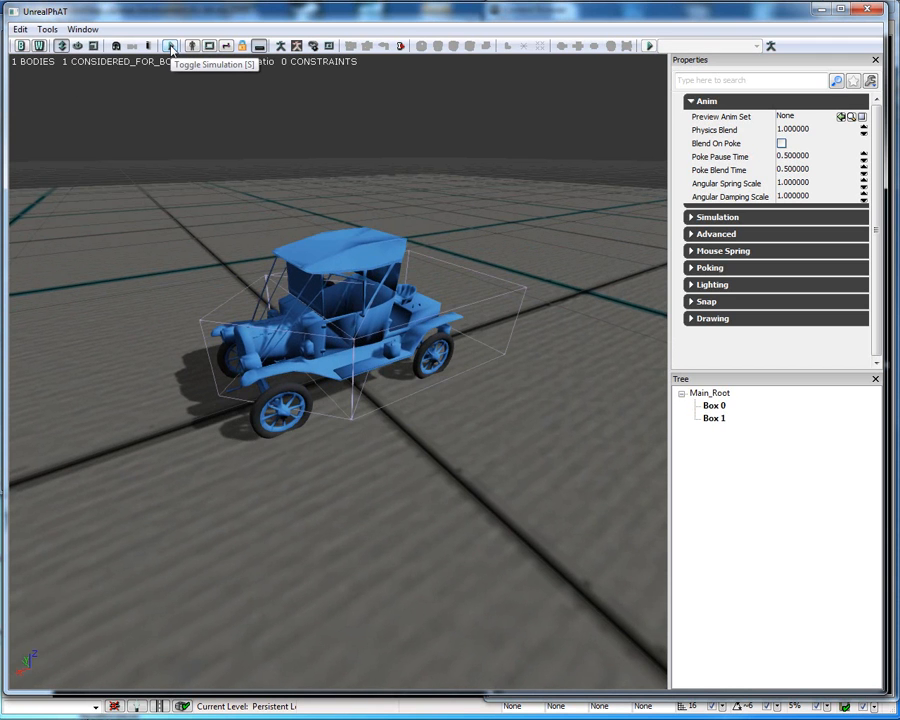
# Run and stop the simulation once more, close the physics asset editor and save the StarterRacerGameContent package
pyautogui.click(170, 46)
pyautogui.click(170, 46)
pyautogui.click(866, 10)
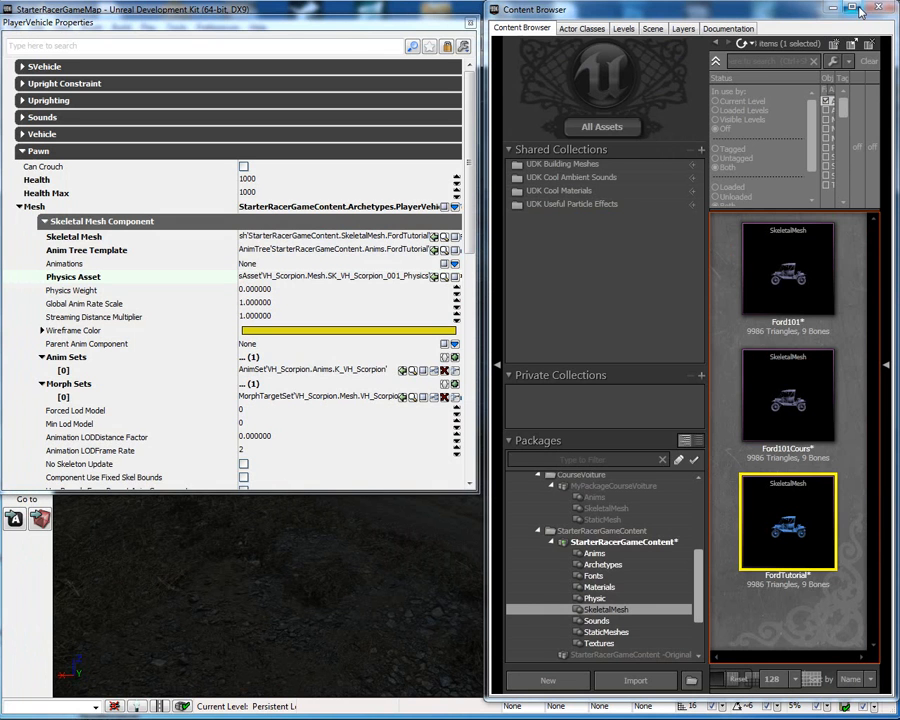
pyautogui.rightClick(613, 544)
pyautogui.click(640, 552)
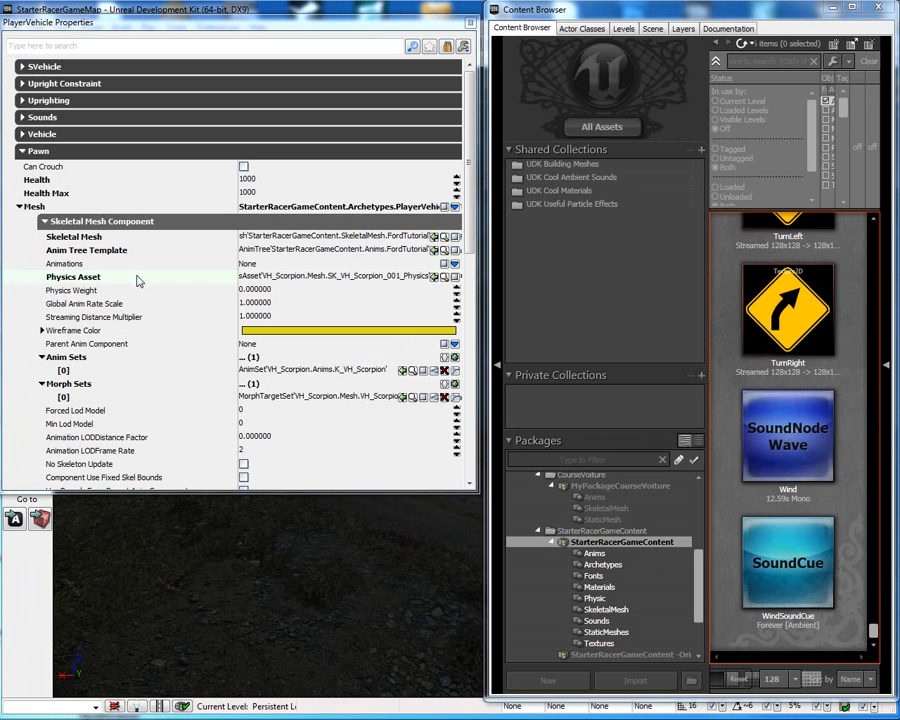
# Assign FordTutorial_Physics from the Physic group as the Physics Asset of PlayerVehicle's mesh
pyautogui.click(593, 598)
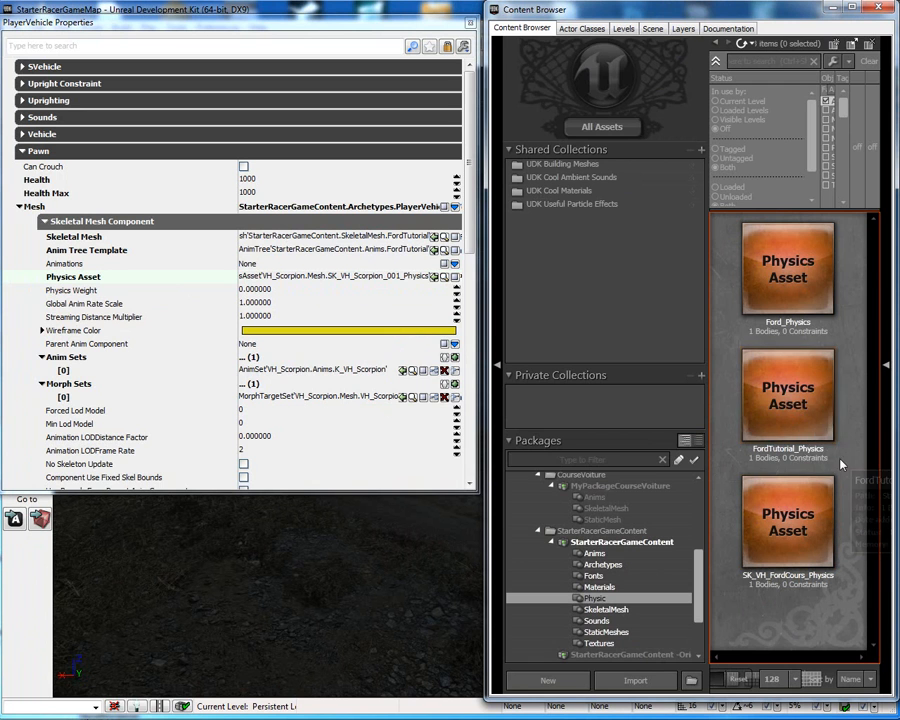
pyautogui.click(800, 430)
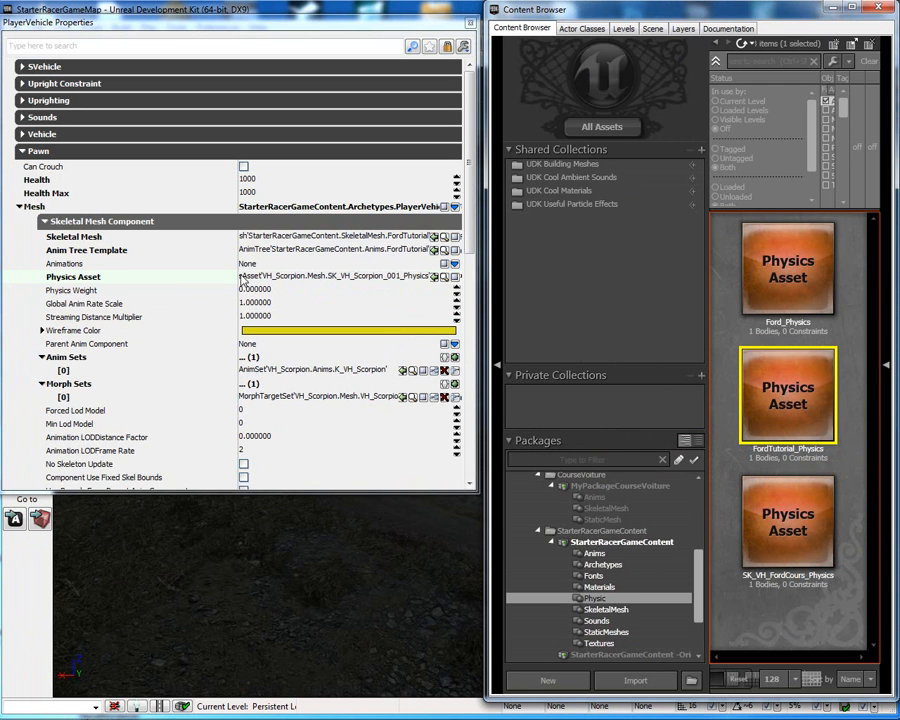
pyautogui.click(435, 278)
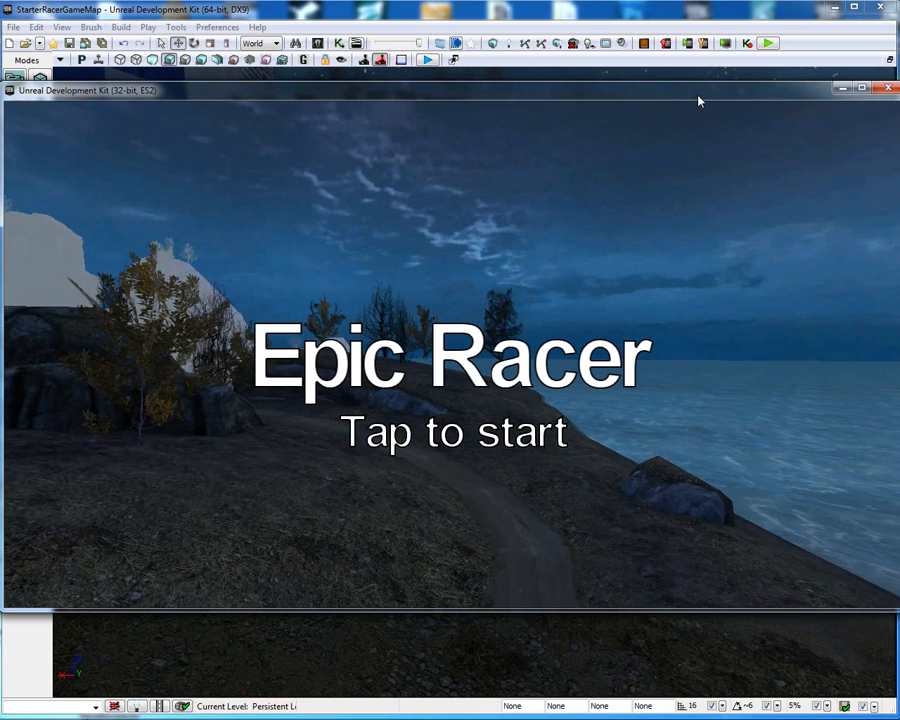
# Start the race in the game preview and drive the Ford along the track to test it
pyautogui.click(731, 117)
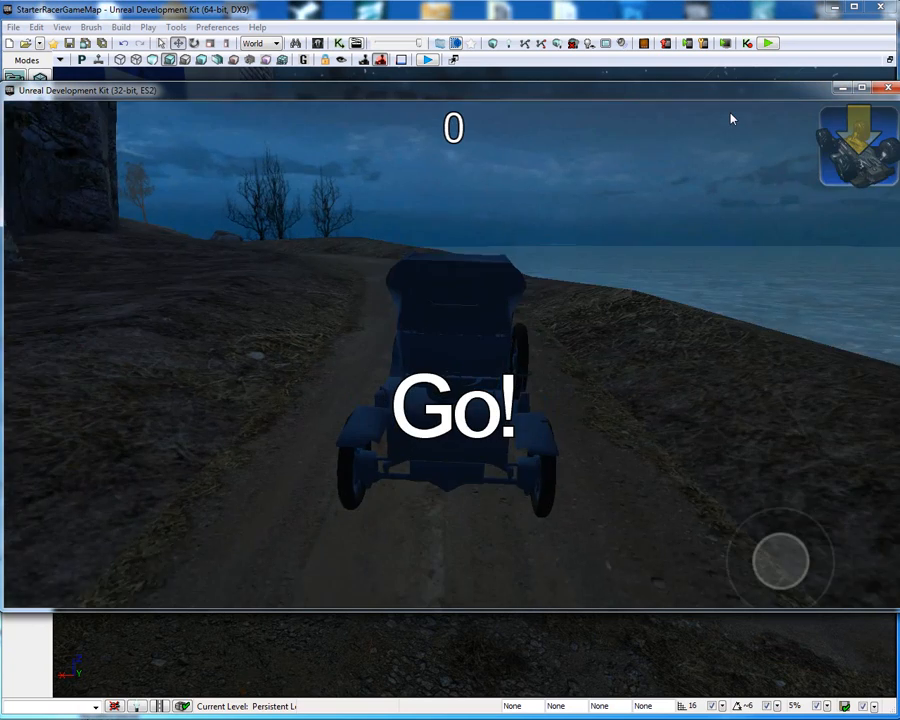
pyautogui.press('w')
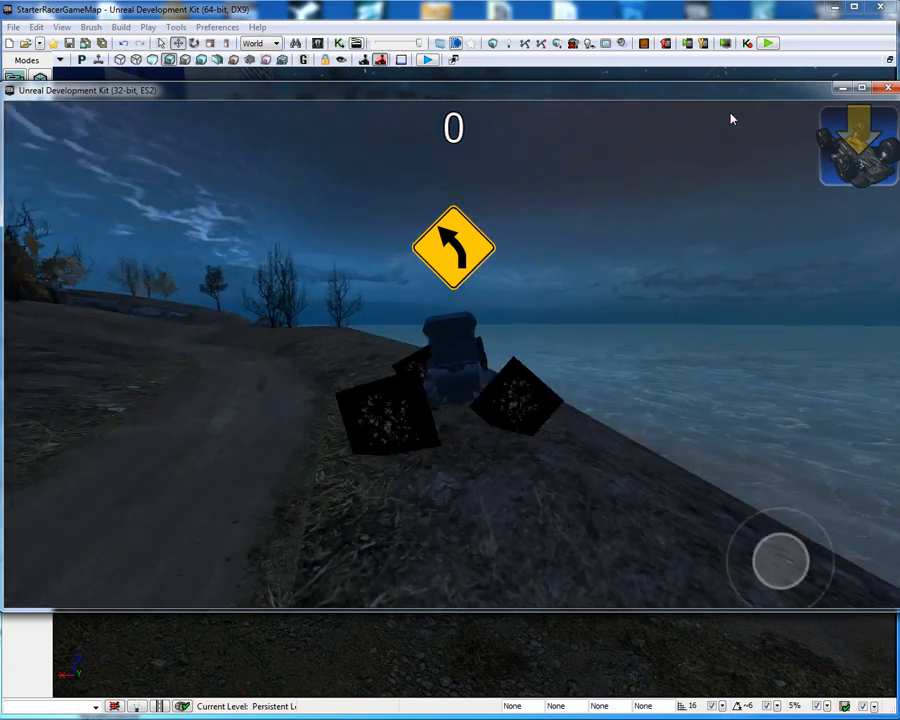
pyautogui.press('a')
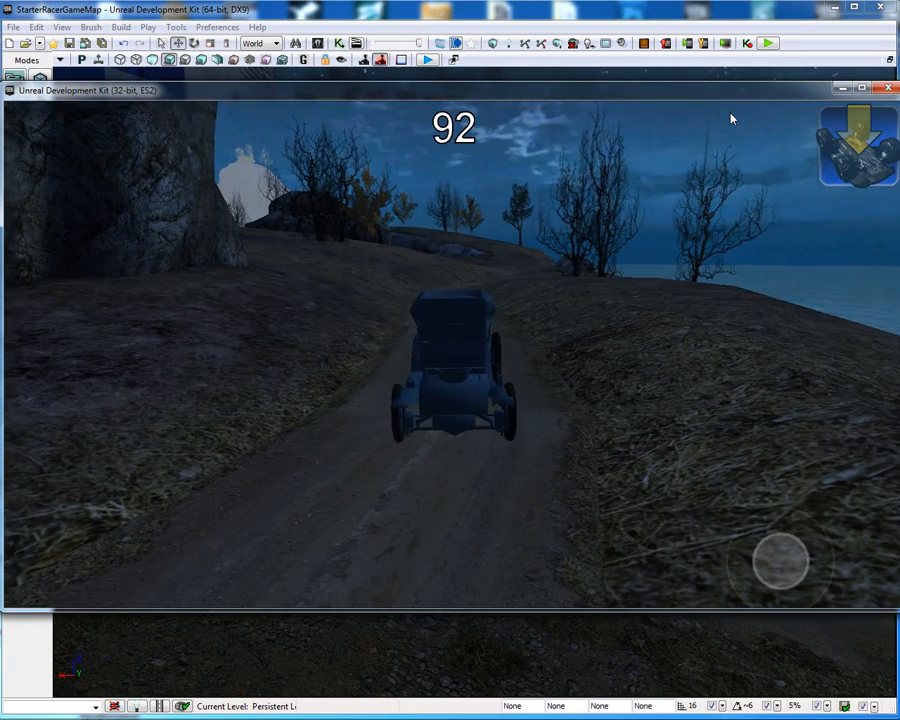
pyautogui.press('w')
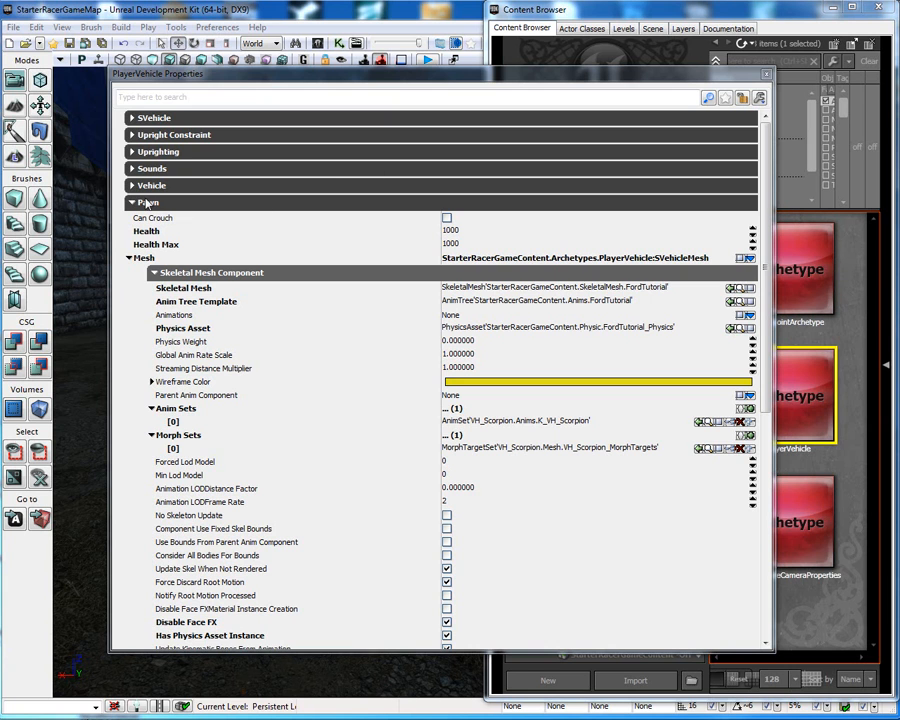
# Examine PlayerVehicle's sound settings and locate its Collision Sound and Exit Vehicle Sound cues in the Content Browser
pyautogui.click(133, 169)
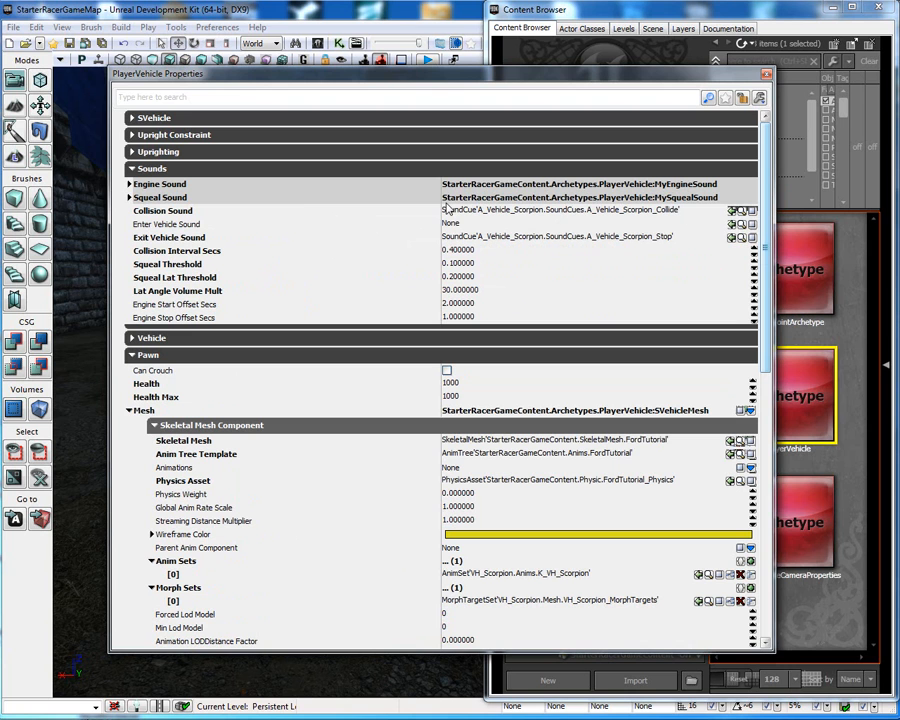
pyautogui.click(742, 211)
pyautogui.moveTo(776, 572)
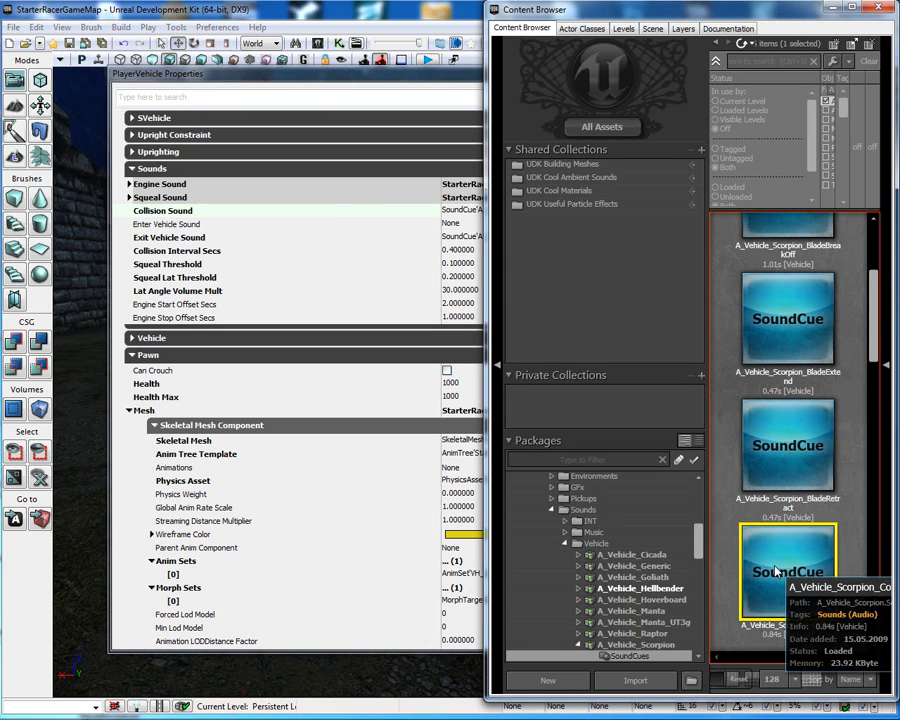
pyautogui.click(868, 8)
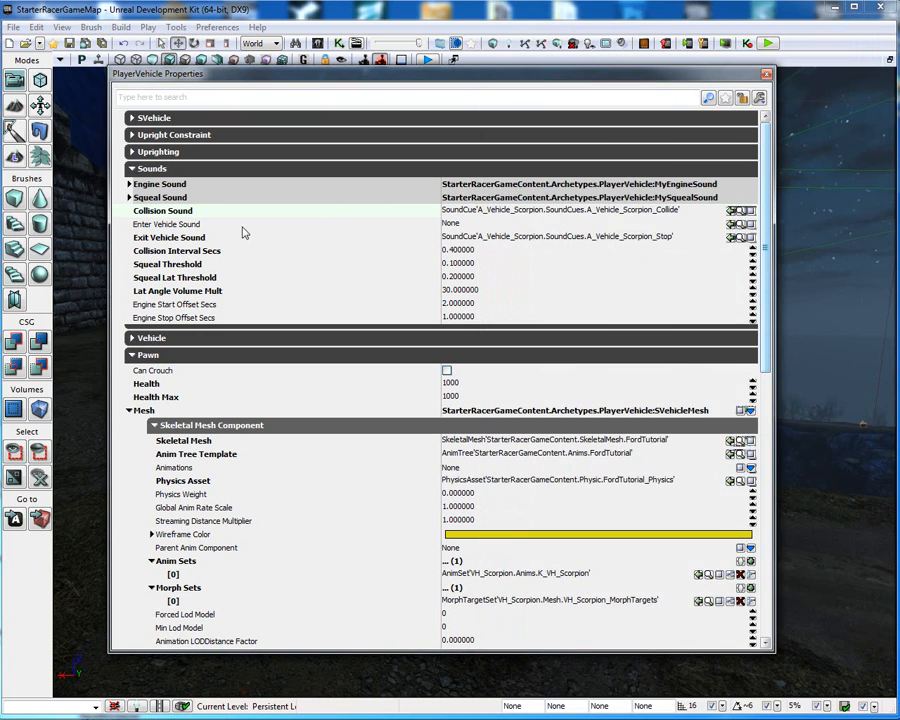
pyautogui.moveTo(337, 251)
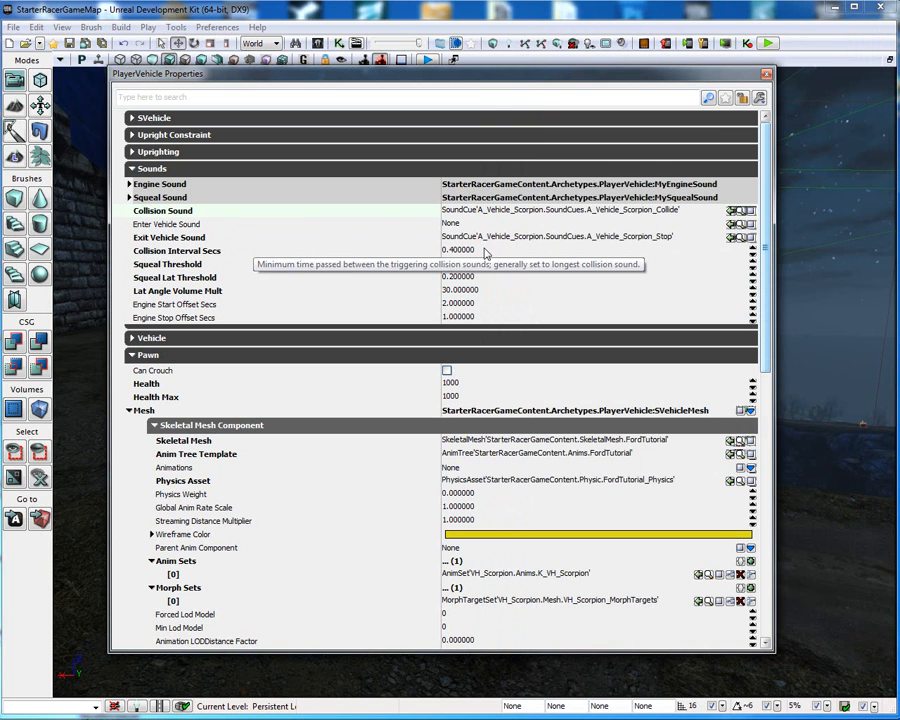
pyautogui.click(741, 238)
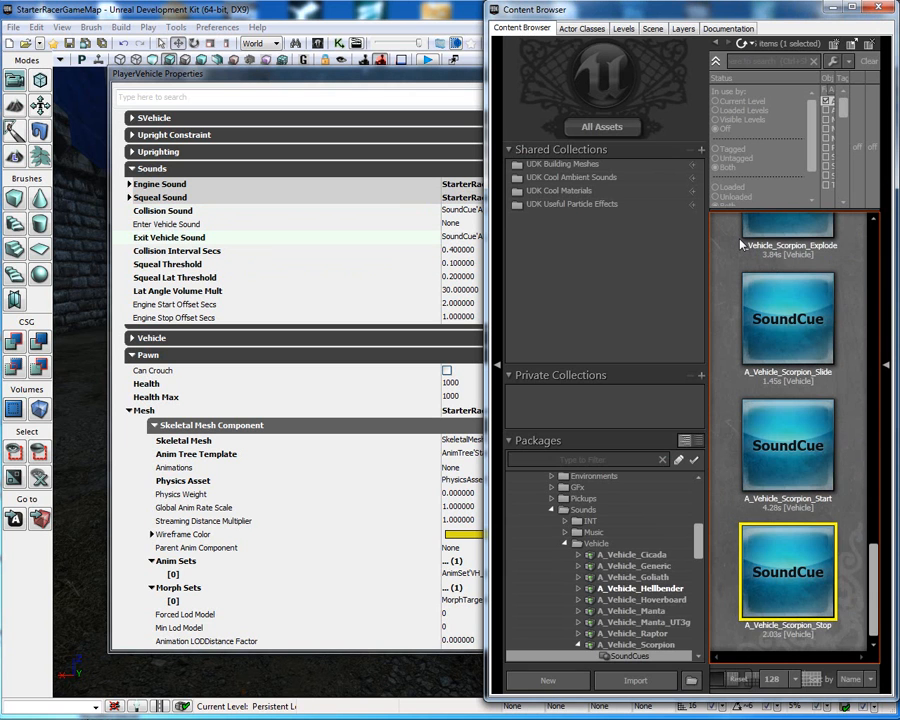
pyautogui.moveTo(786, 585)
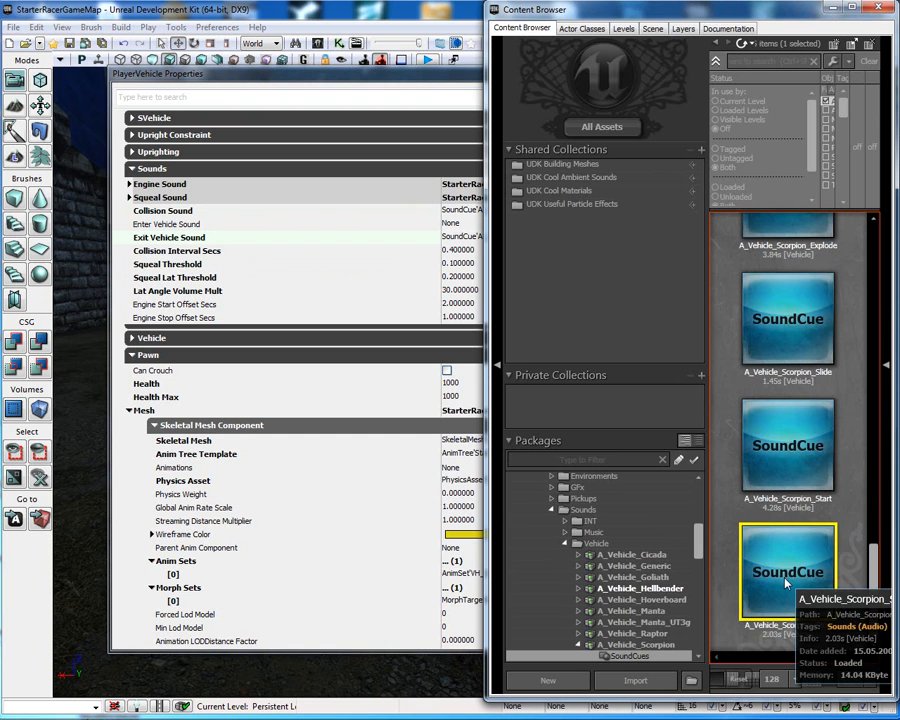
pyautogui.click(878, 9)
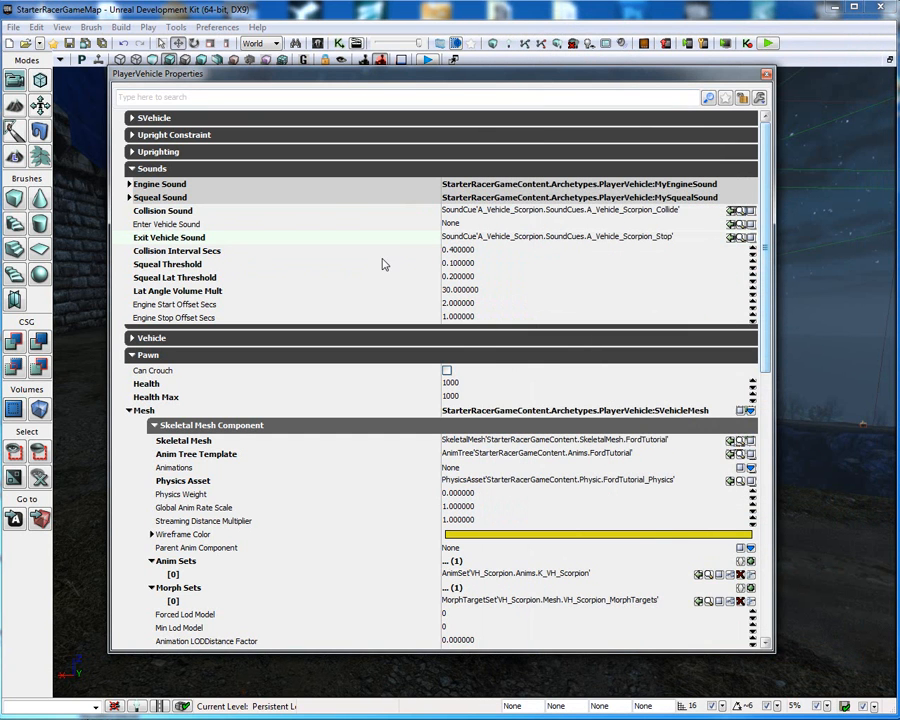
pyautogui.click(131, 170)
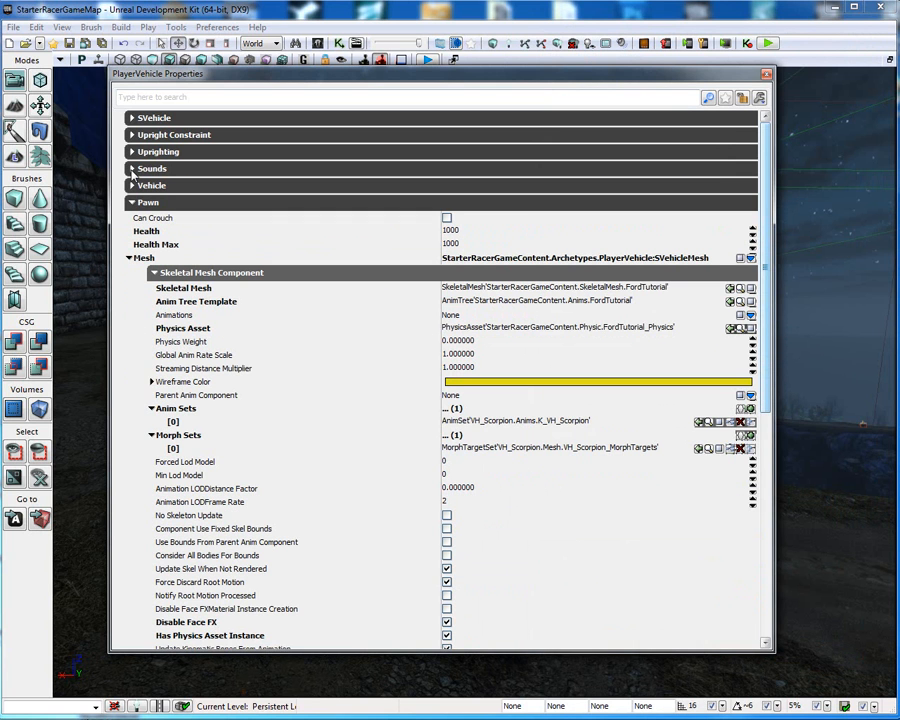
# Examine PlayerVehicle's Vehicle settings and the SVehicle Wheel settings of its first wheel, RRWheel
pyautogui.click(132, 186)
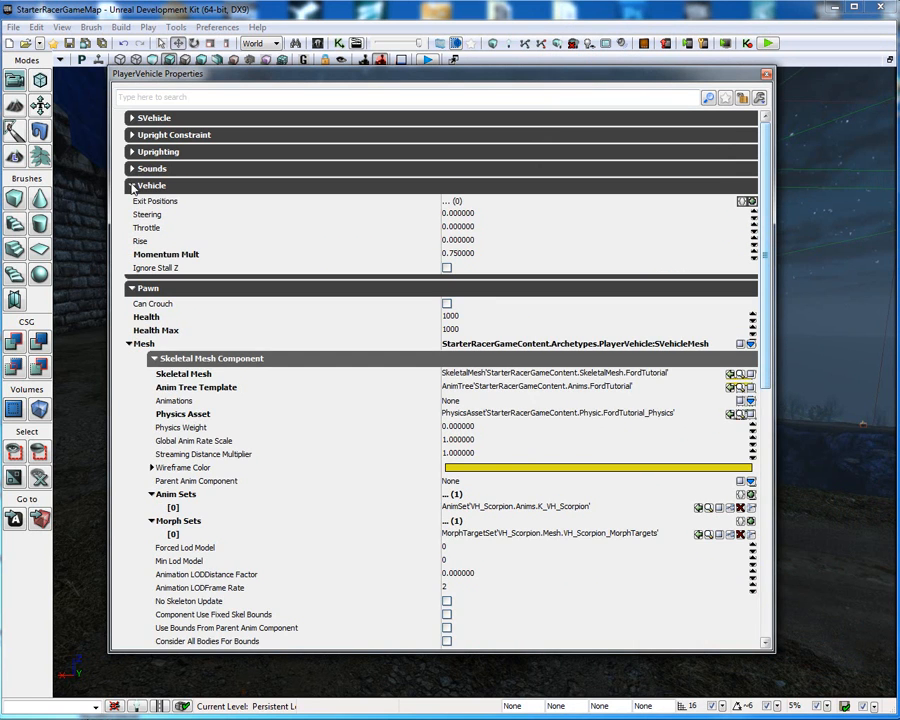
pyautogui.click(132, 186)
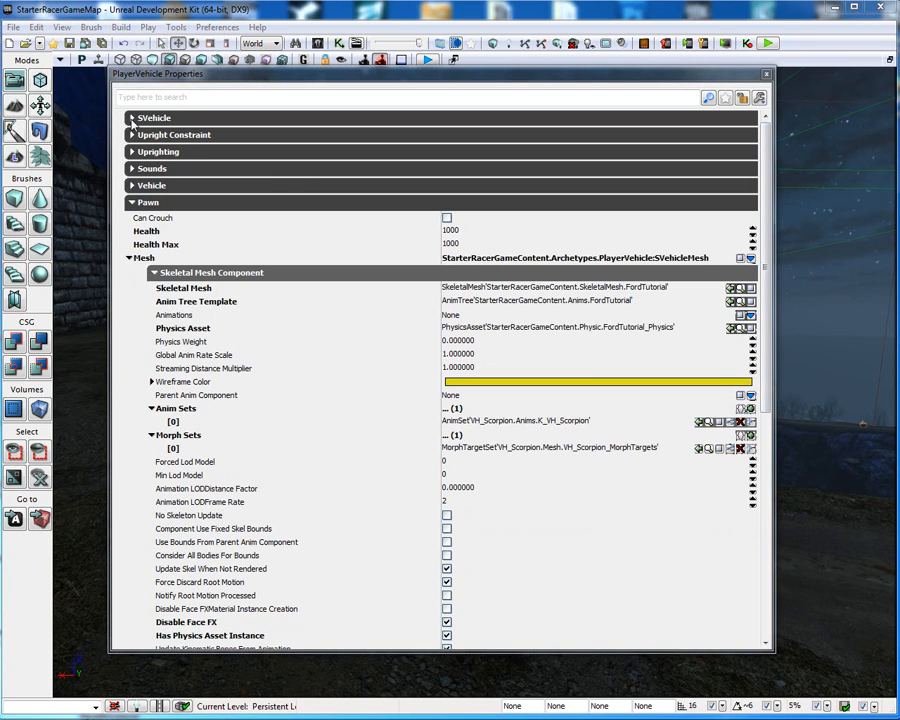
pyautogui.click(132, 118)
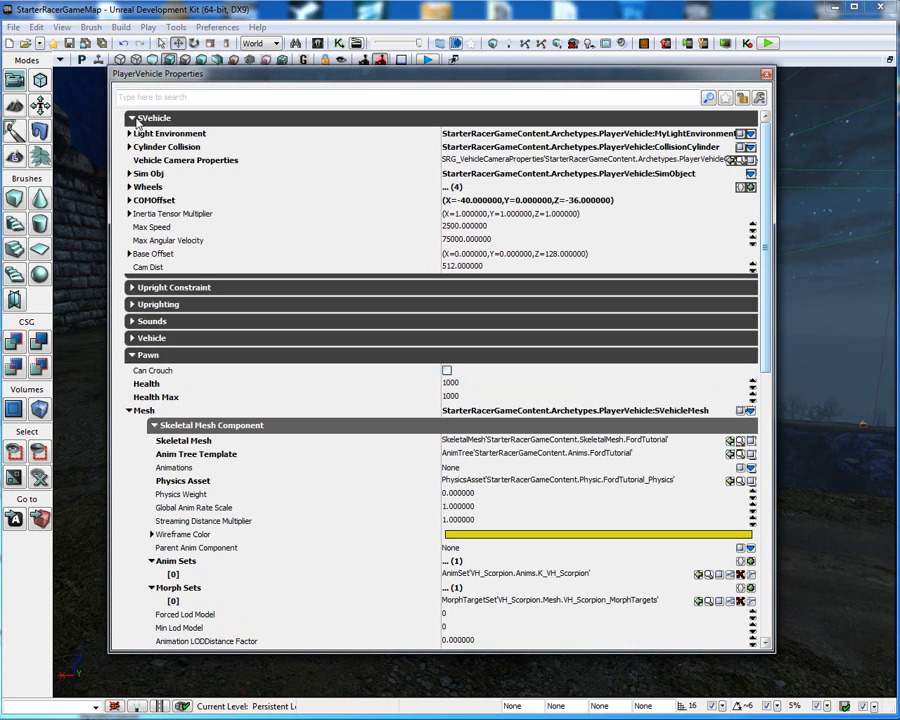
pyautogui.click(129, 187)
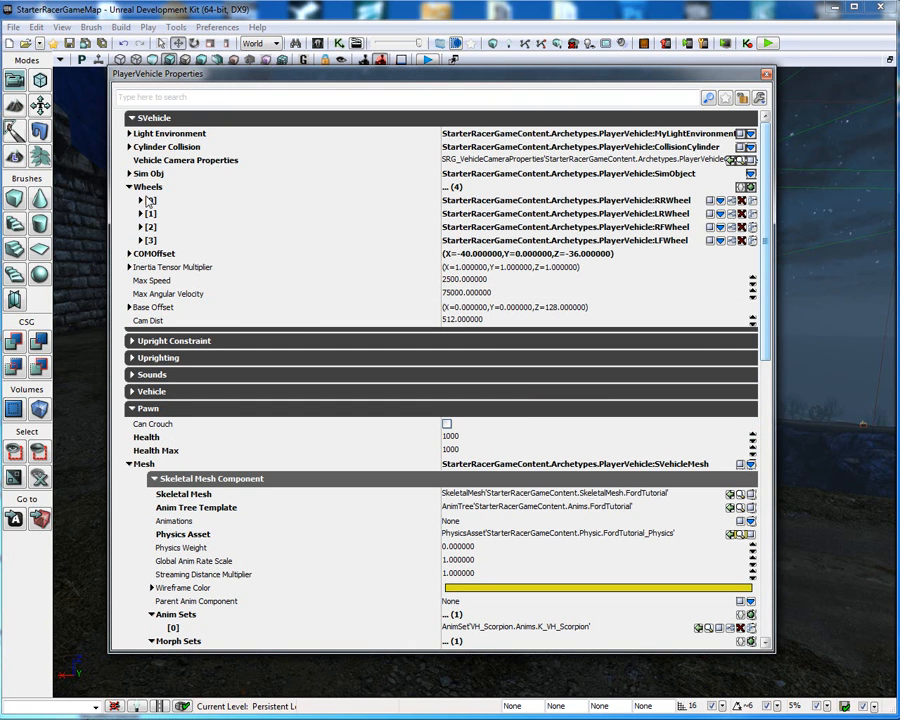
pyautogui.click(141, 201)
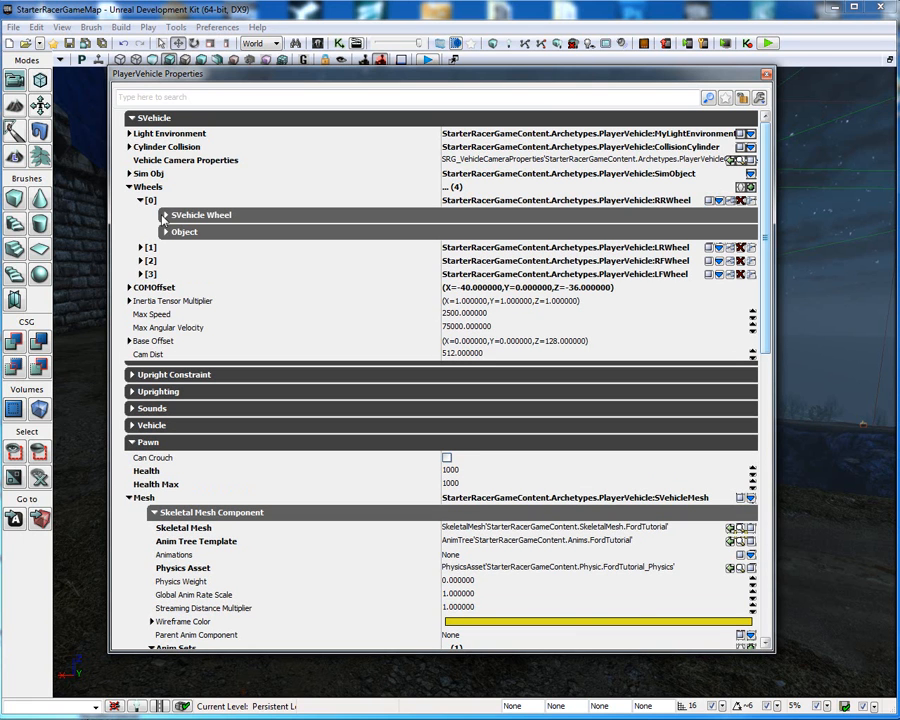
pyautogui.click(166, 216)
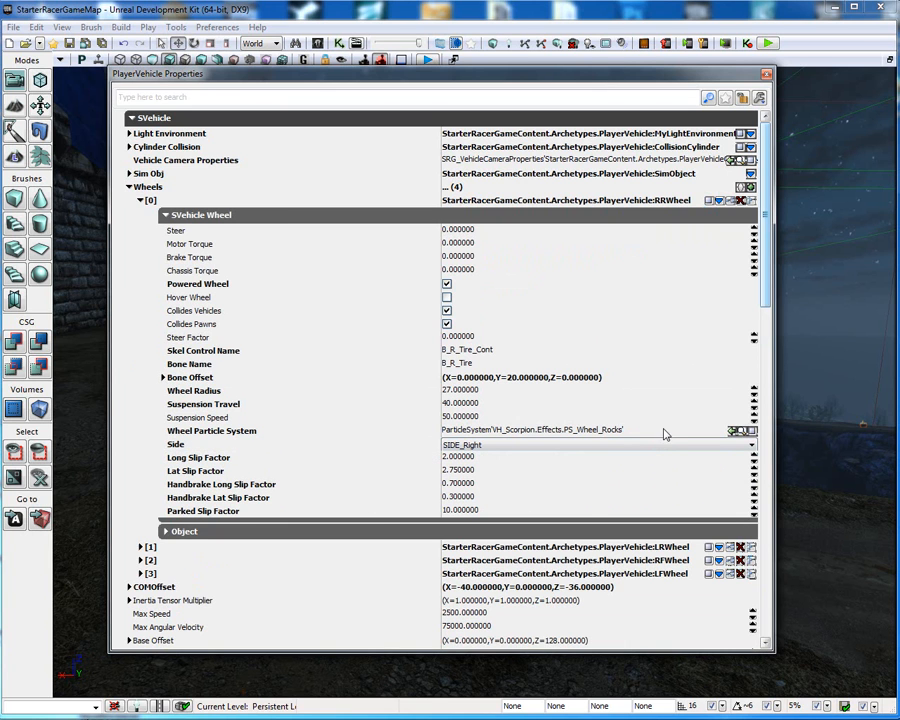
# Open the wheel's particle system PS_Wheel_Rocks in Cascade and select the Required module of the Dirt emitter
pyautogui.click(739, 432)
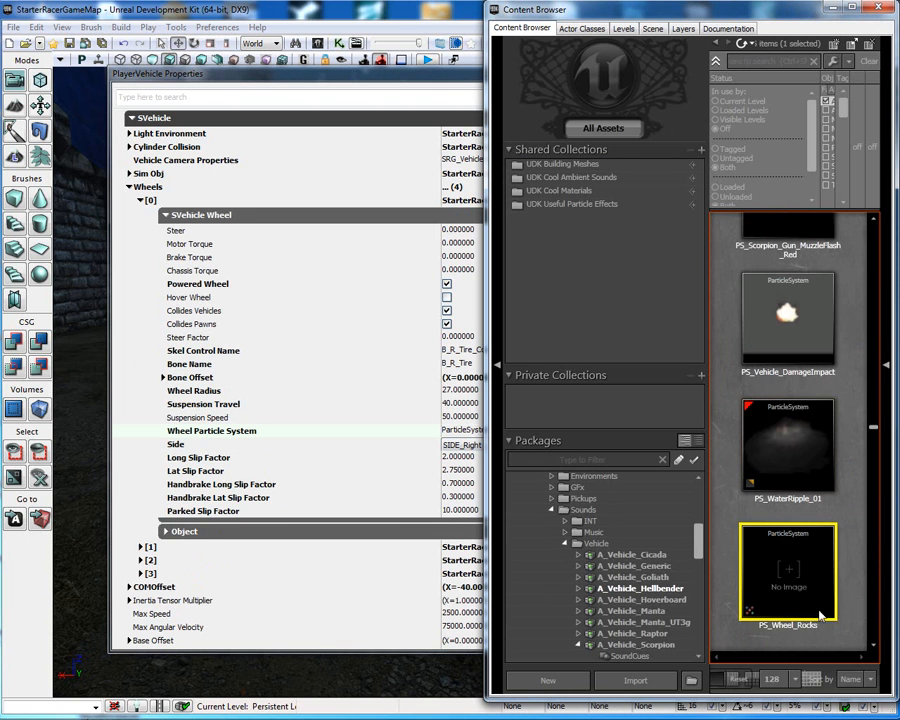
pyautogui.doubleClick(757, 552)
pyautogui.moveTo(371, 187); pyautogui.dragTo(504, 70)
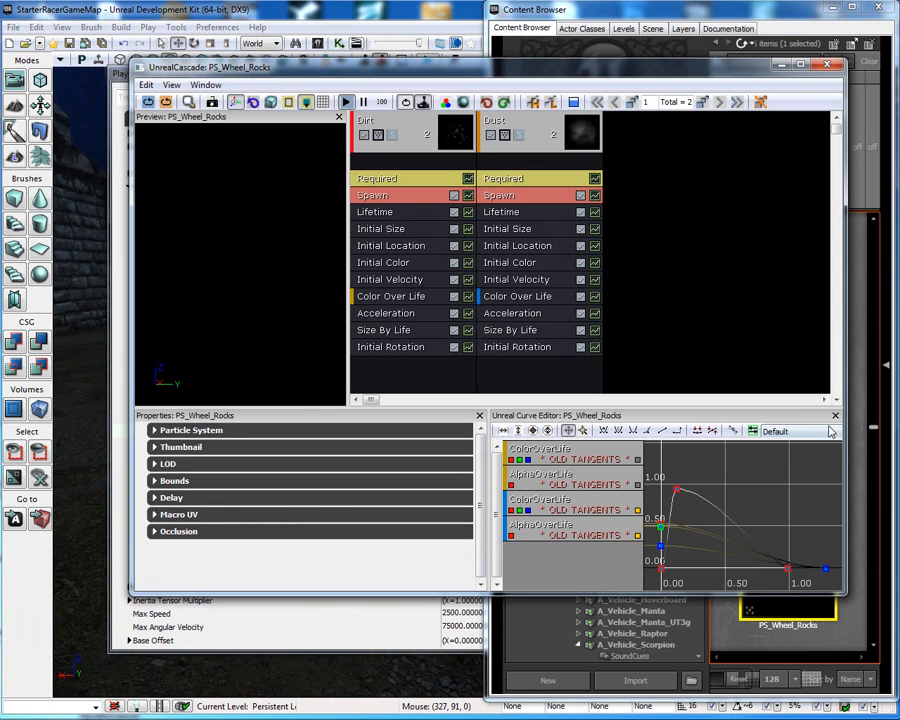
pyautogui.click(154, 431)
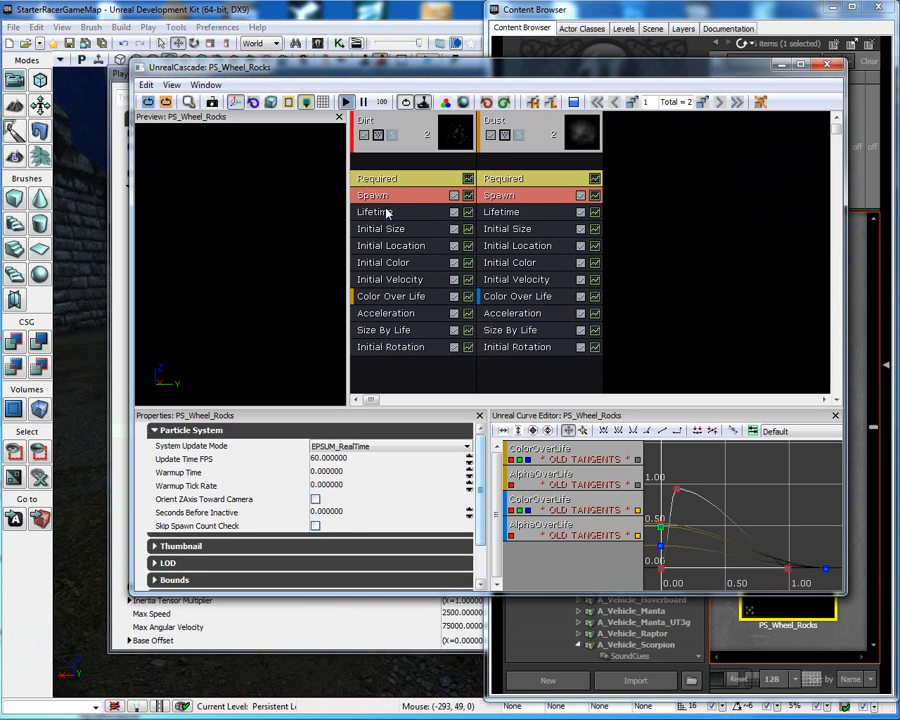
pyautogui.click(415, 197)
pyautogui.click(413, 179)
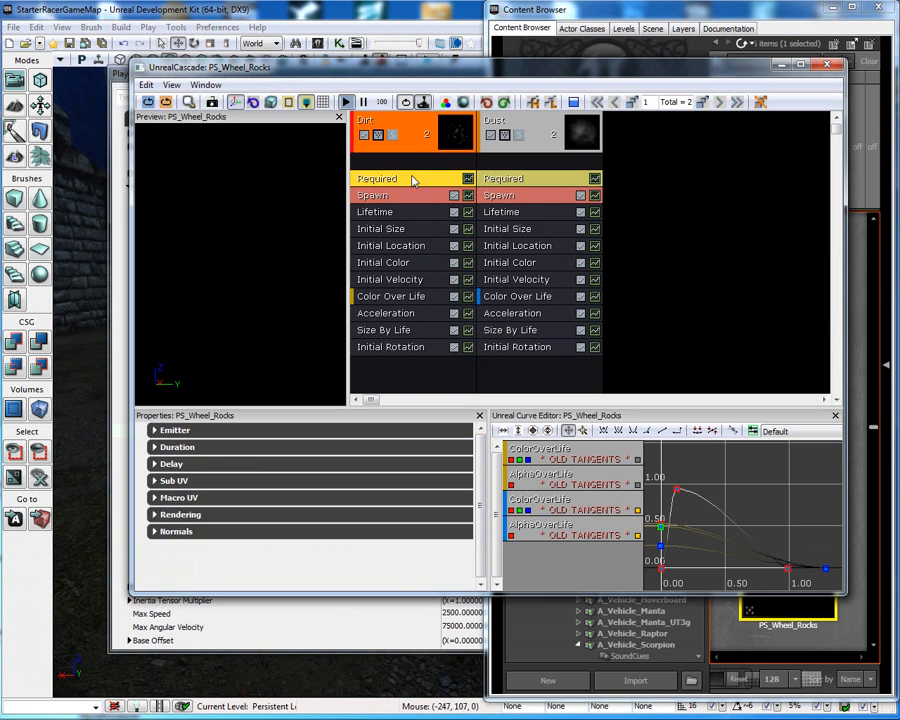
# Locate the Dirt emitter's material in the Content Browser, then close the browser and the particle editor
pyautogui.click(154, 431)
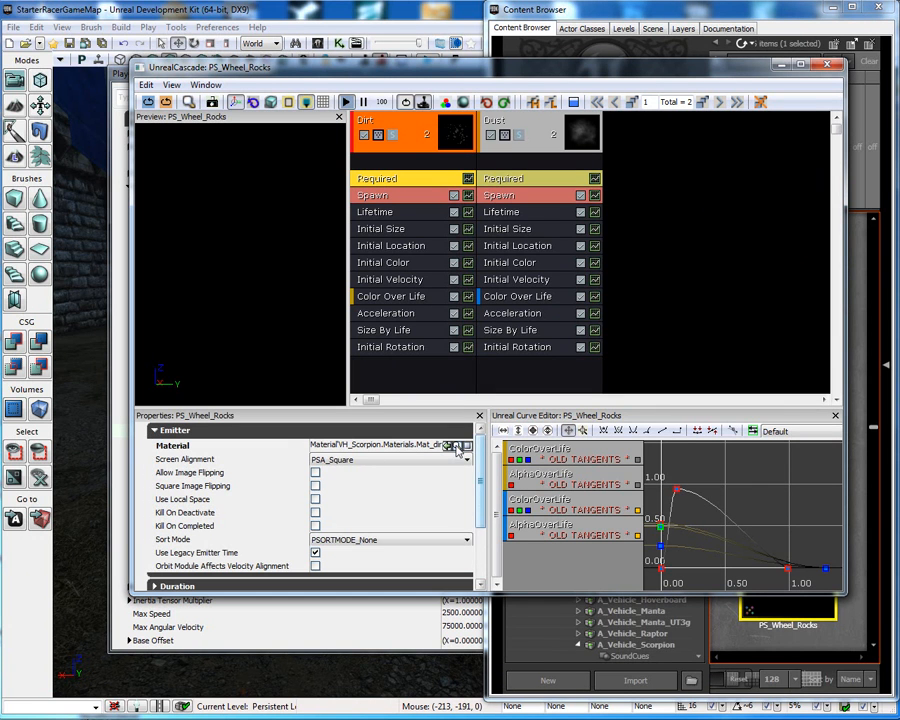
pyautogui.click(456, 446)
pyautogui.moveTo(812, 244)
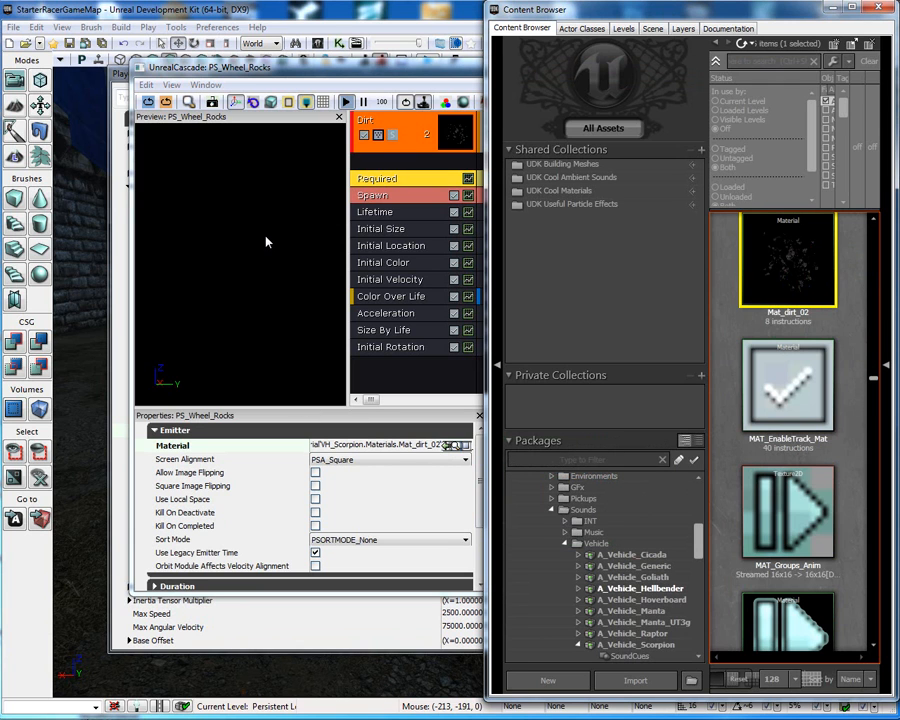
pyautogui.moveTo(799, 270)
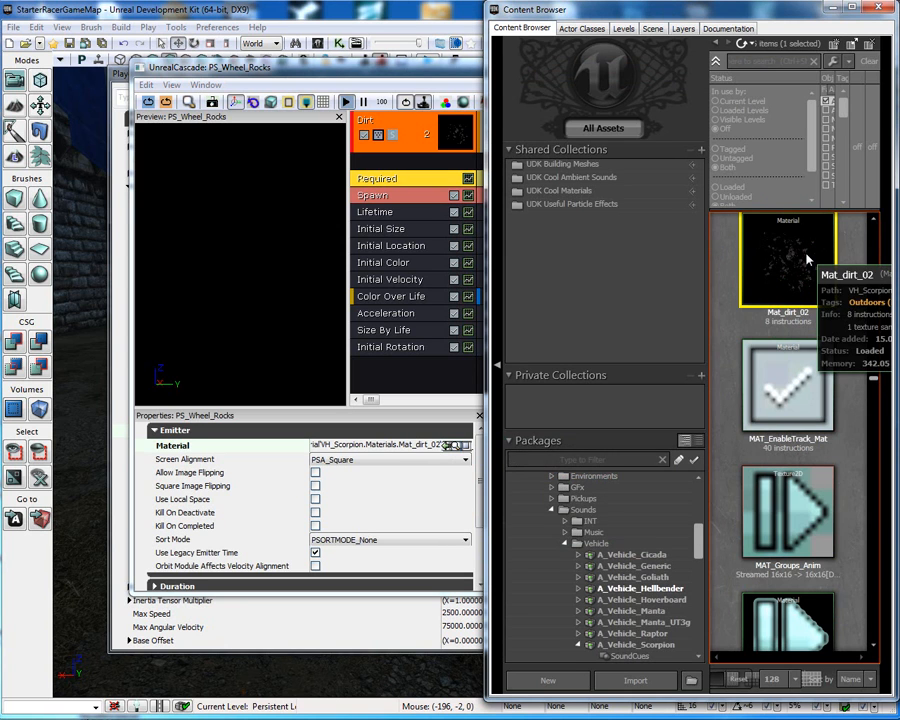
pyautogui.click(876, 8)
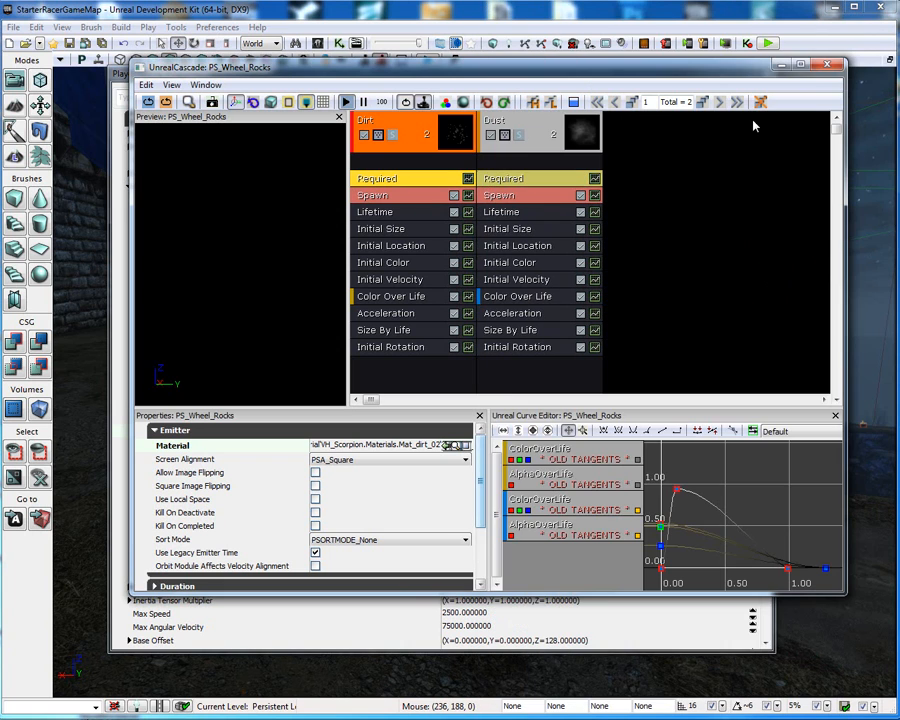
pyautogui.click(830, 73)
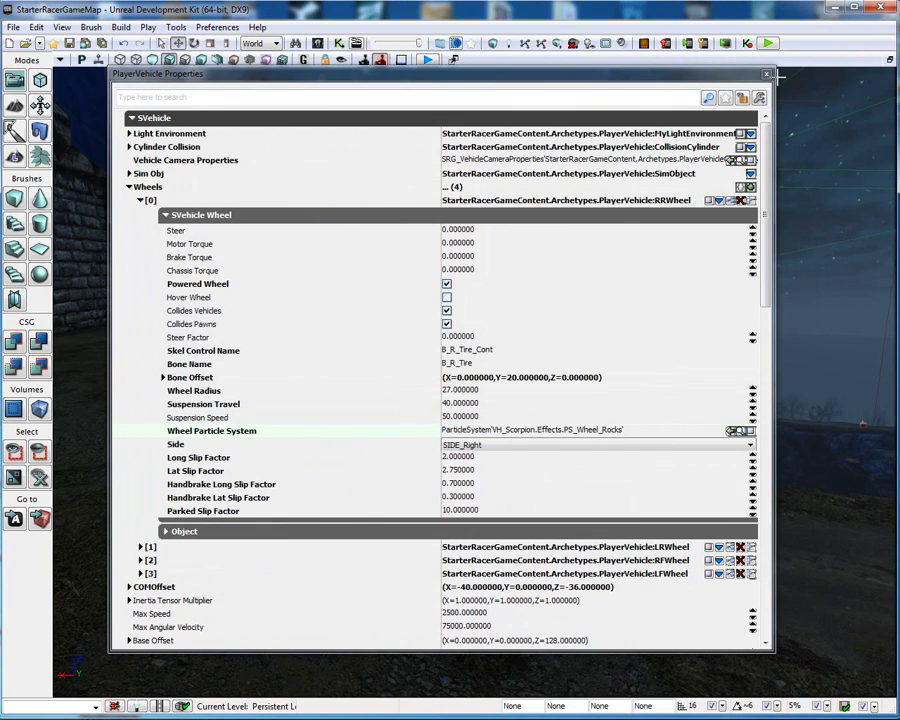